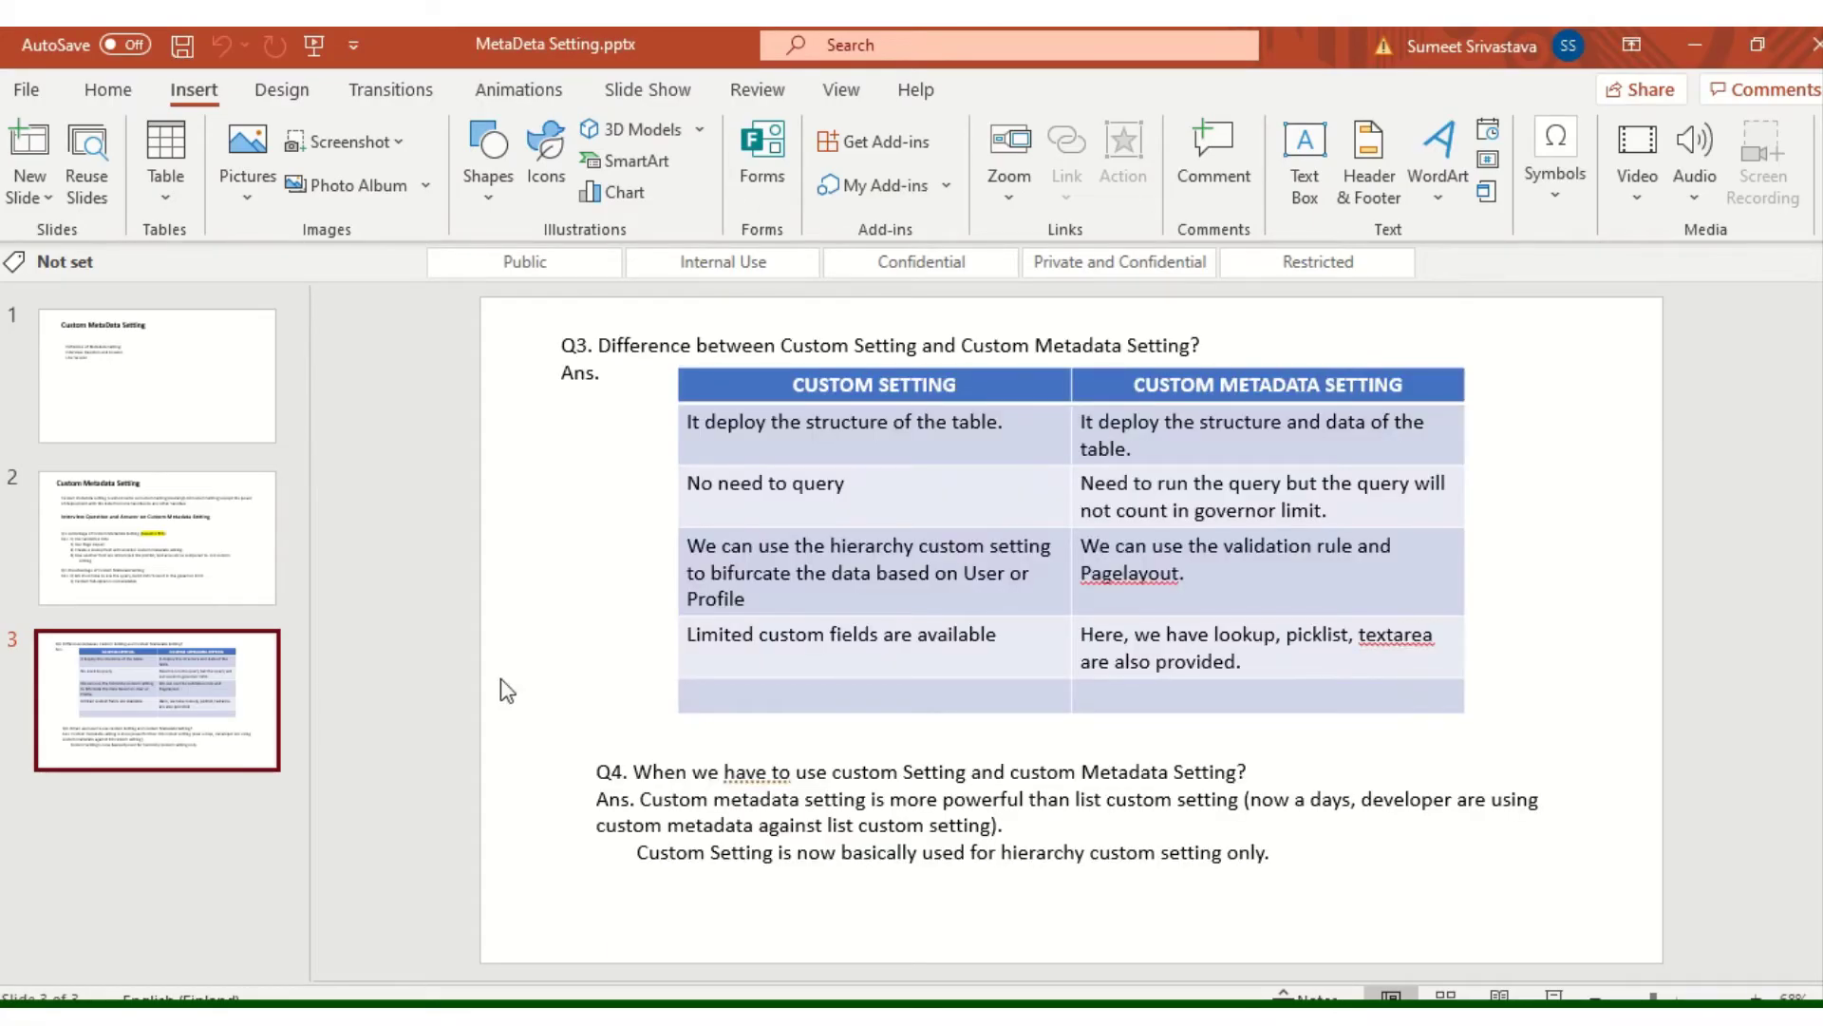
- From Setup Home, find 'custom m' in Quick Find and open Custom Metadata Types in a new tab
{"action": "key", "text": "alt+Tab"}
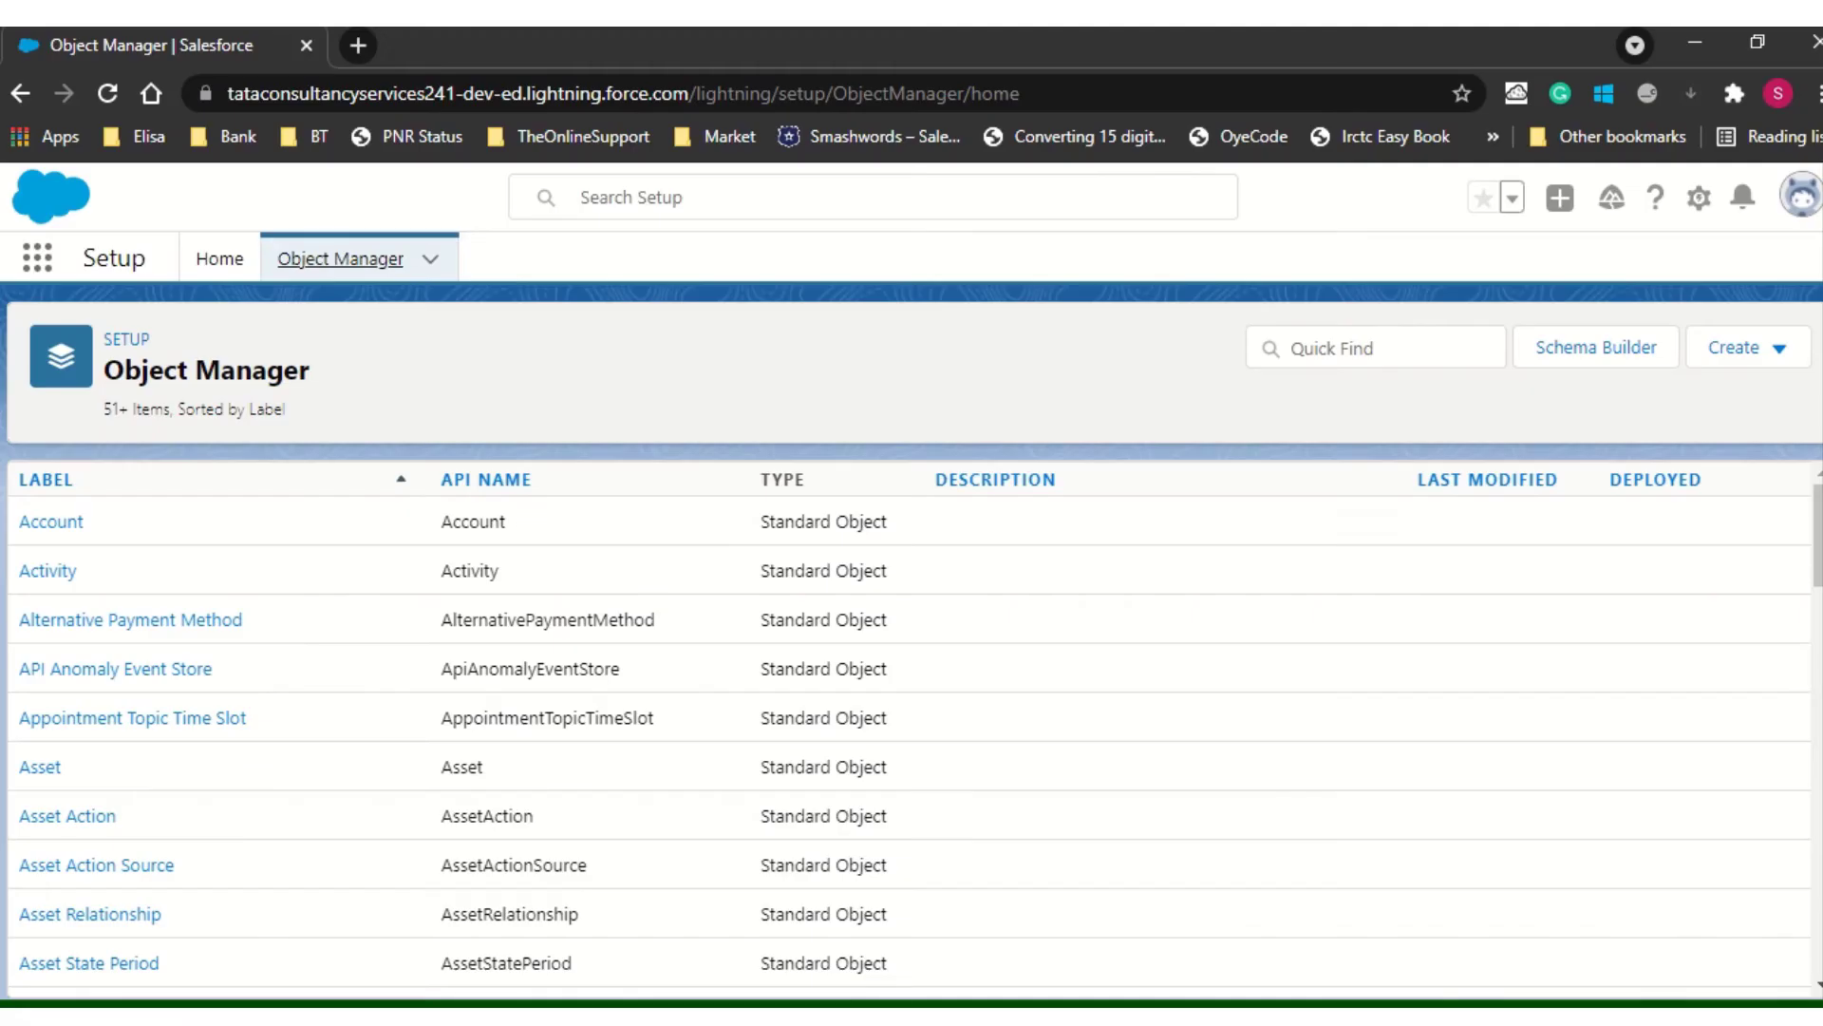
{"action": "left_click", "coordinate": [202, 276]}
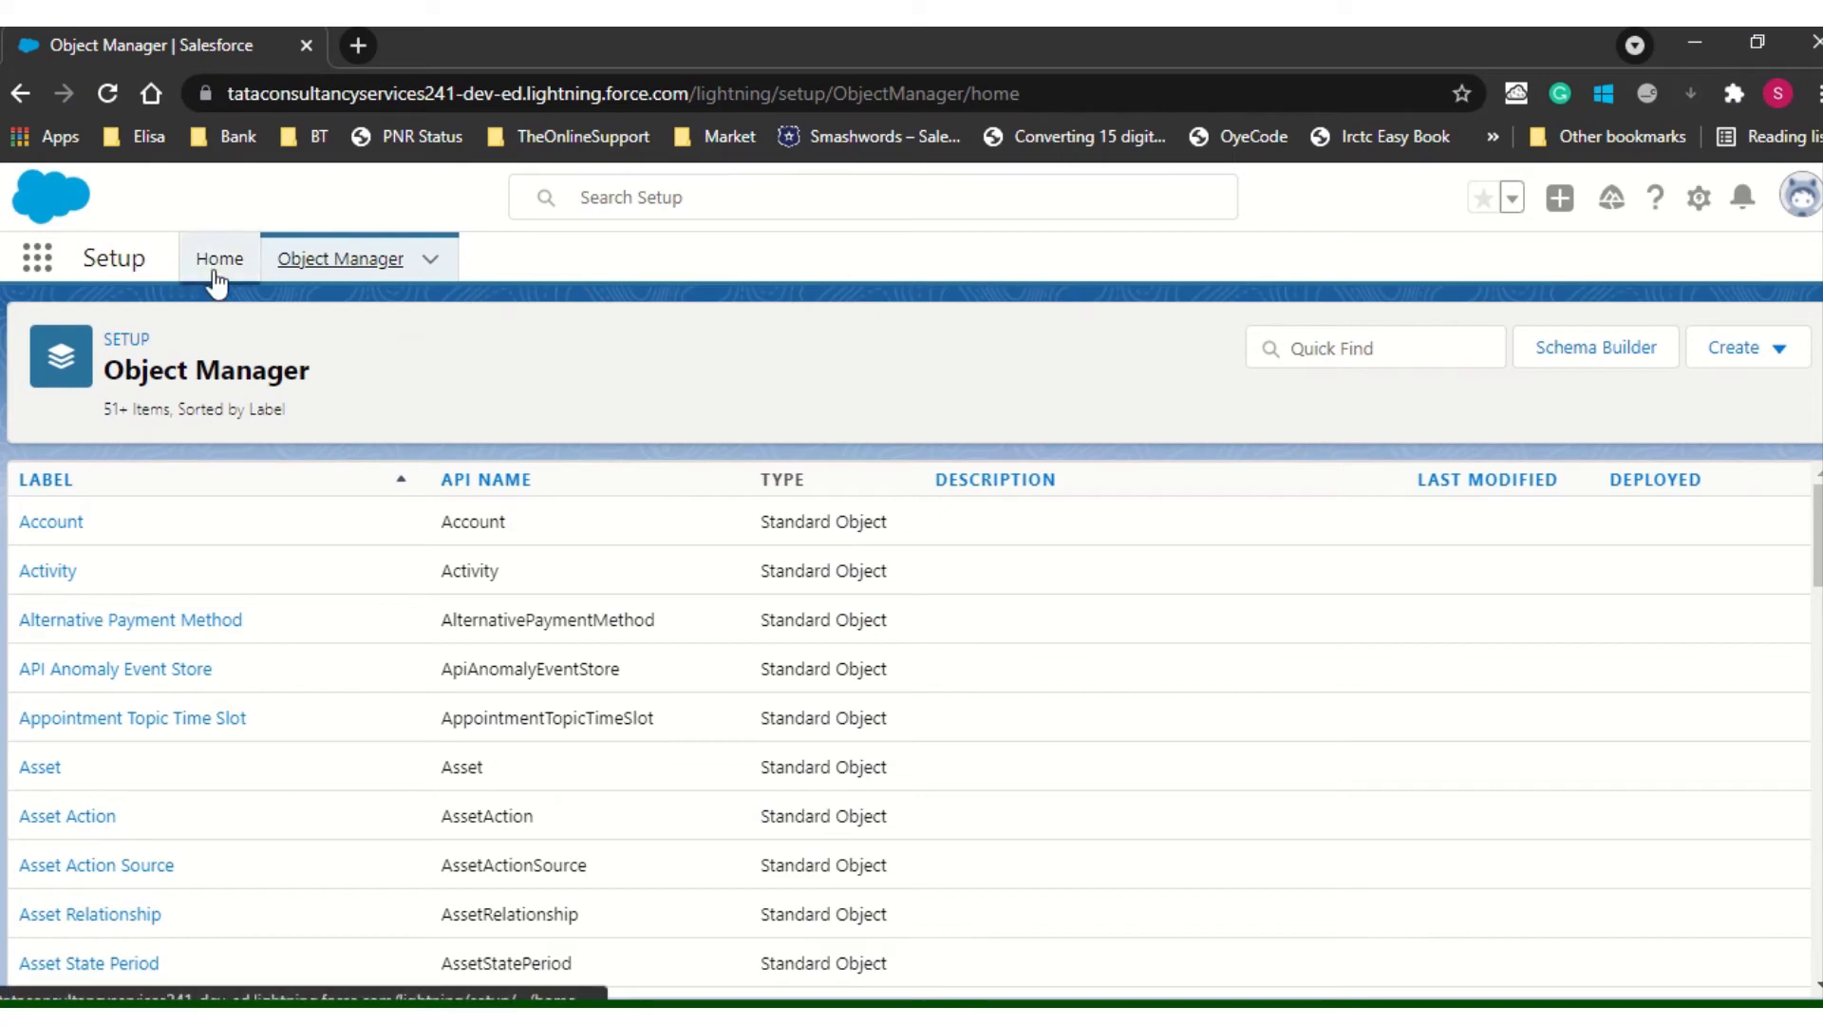
{"action": "left_click", "coordinate": [138, 326]}
{"action": "type", "text": "cus"}
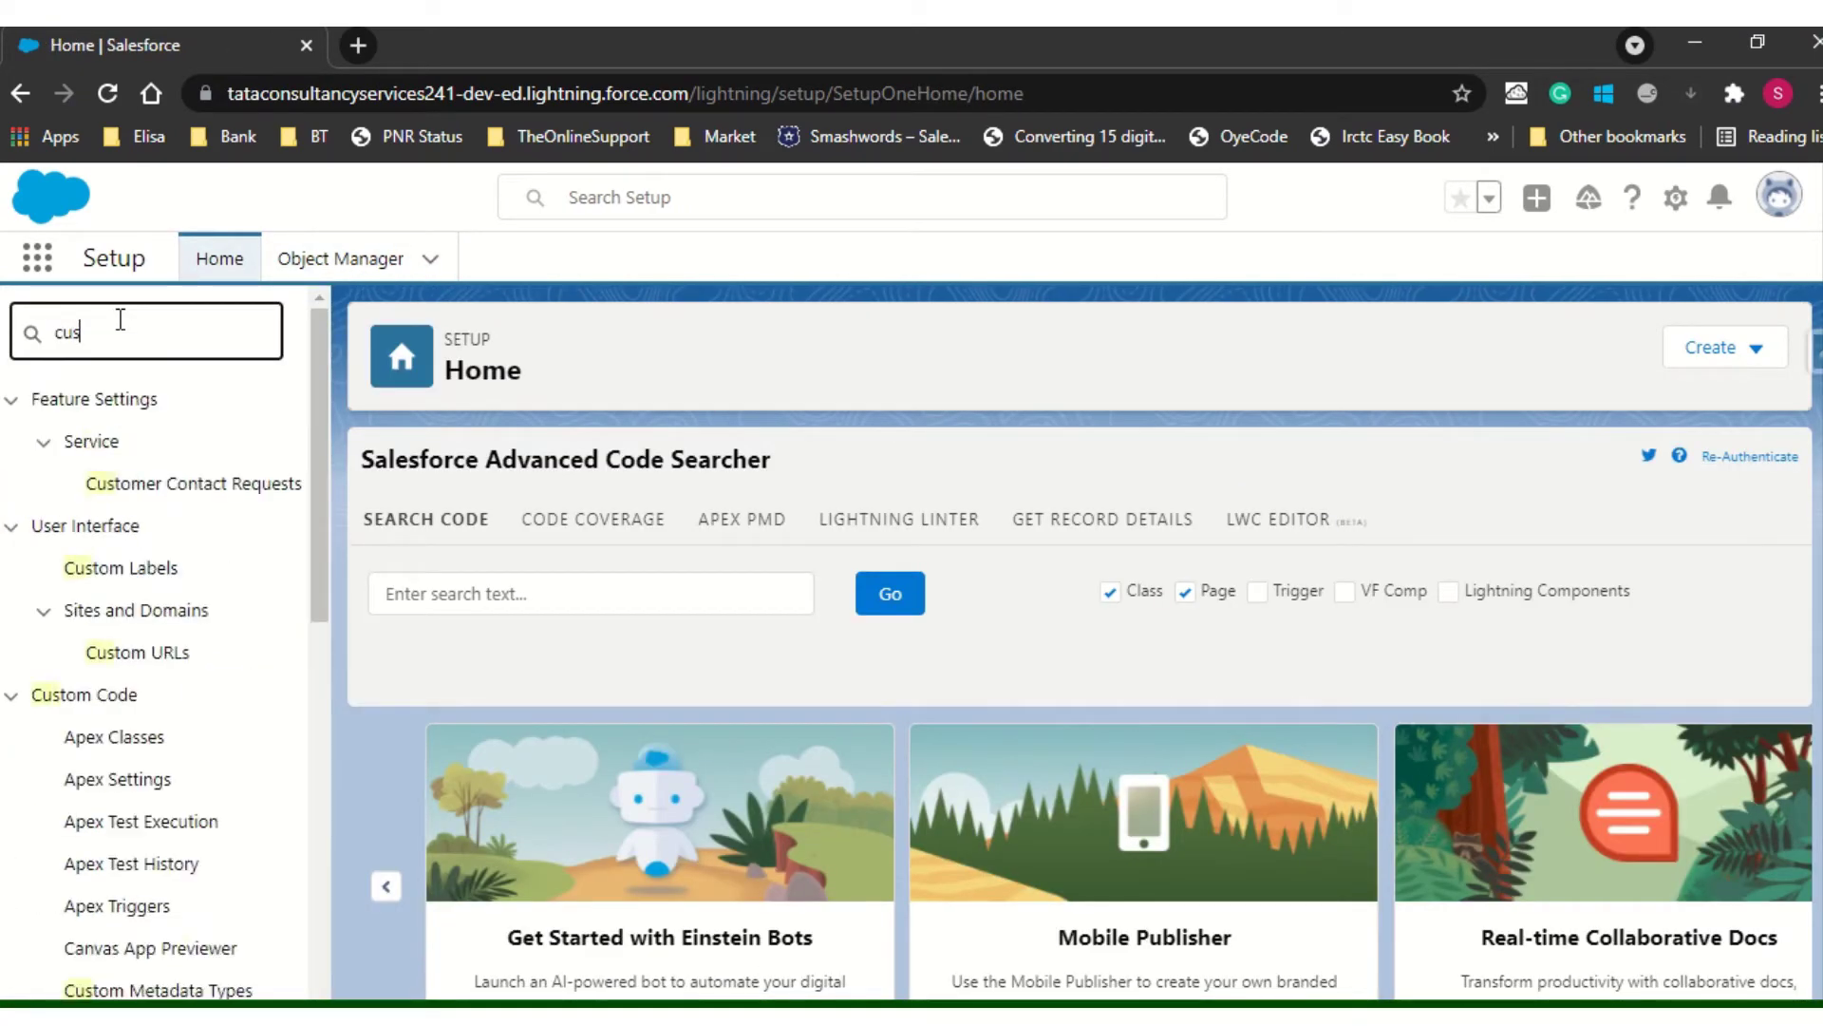
{"action": "type", "text": "tom m"}
{"action": "left_click", "coordinate": [190, 442], "text": "ctrl"}
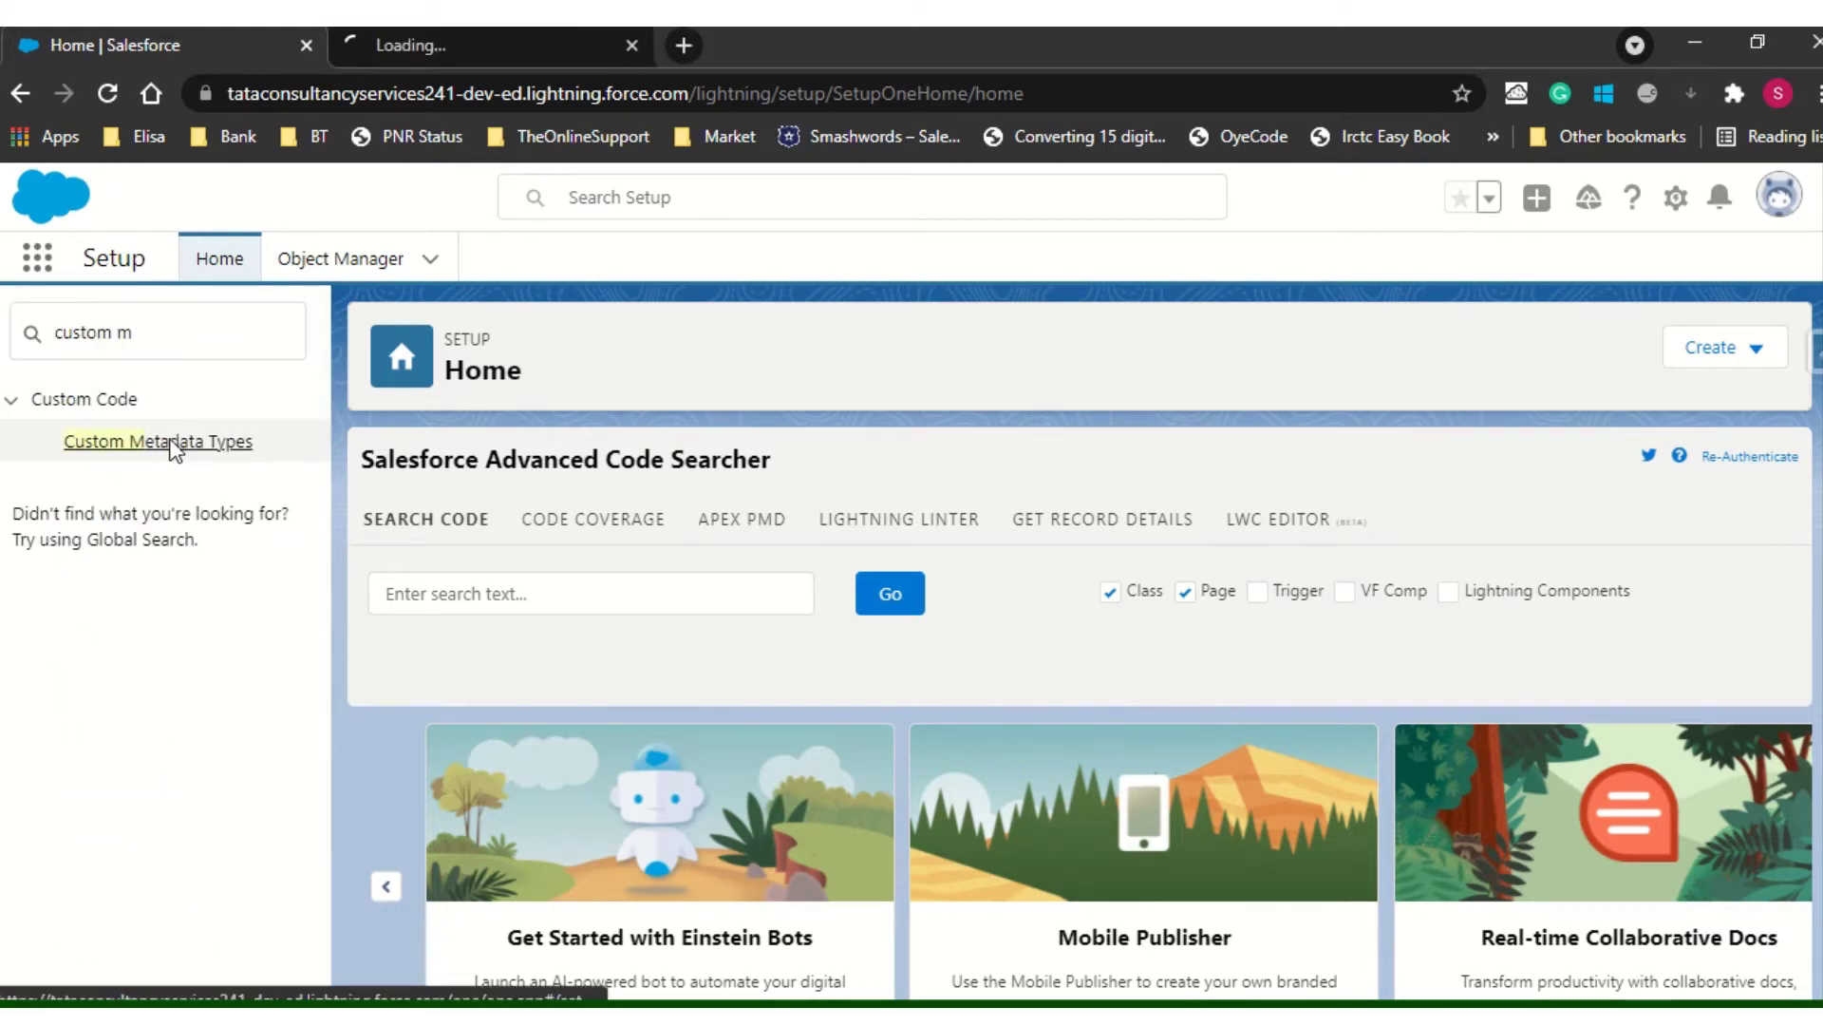
{"action": "left_click", "coordinate": [479, 43]}
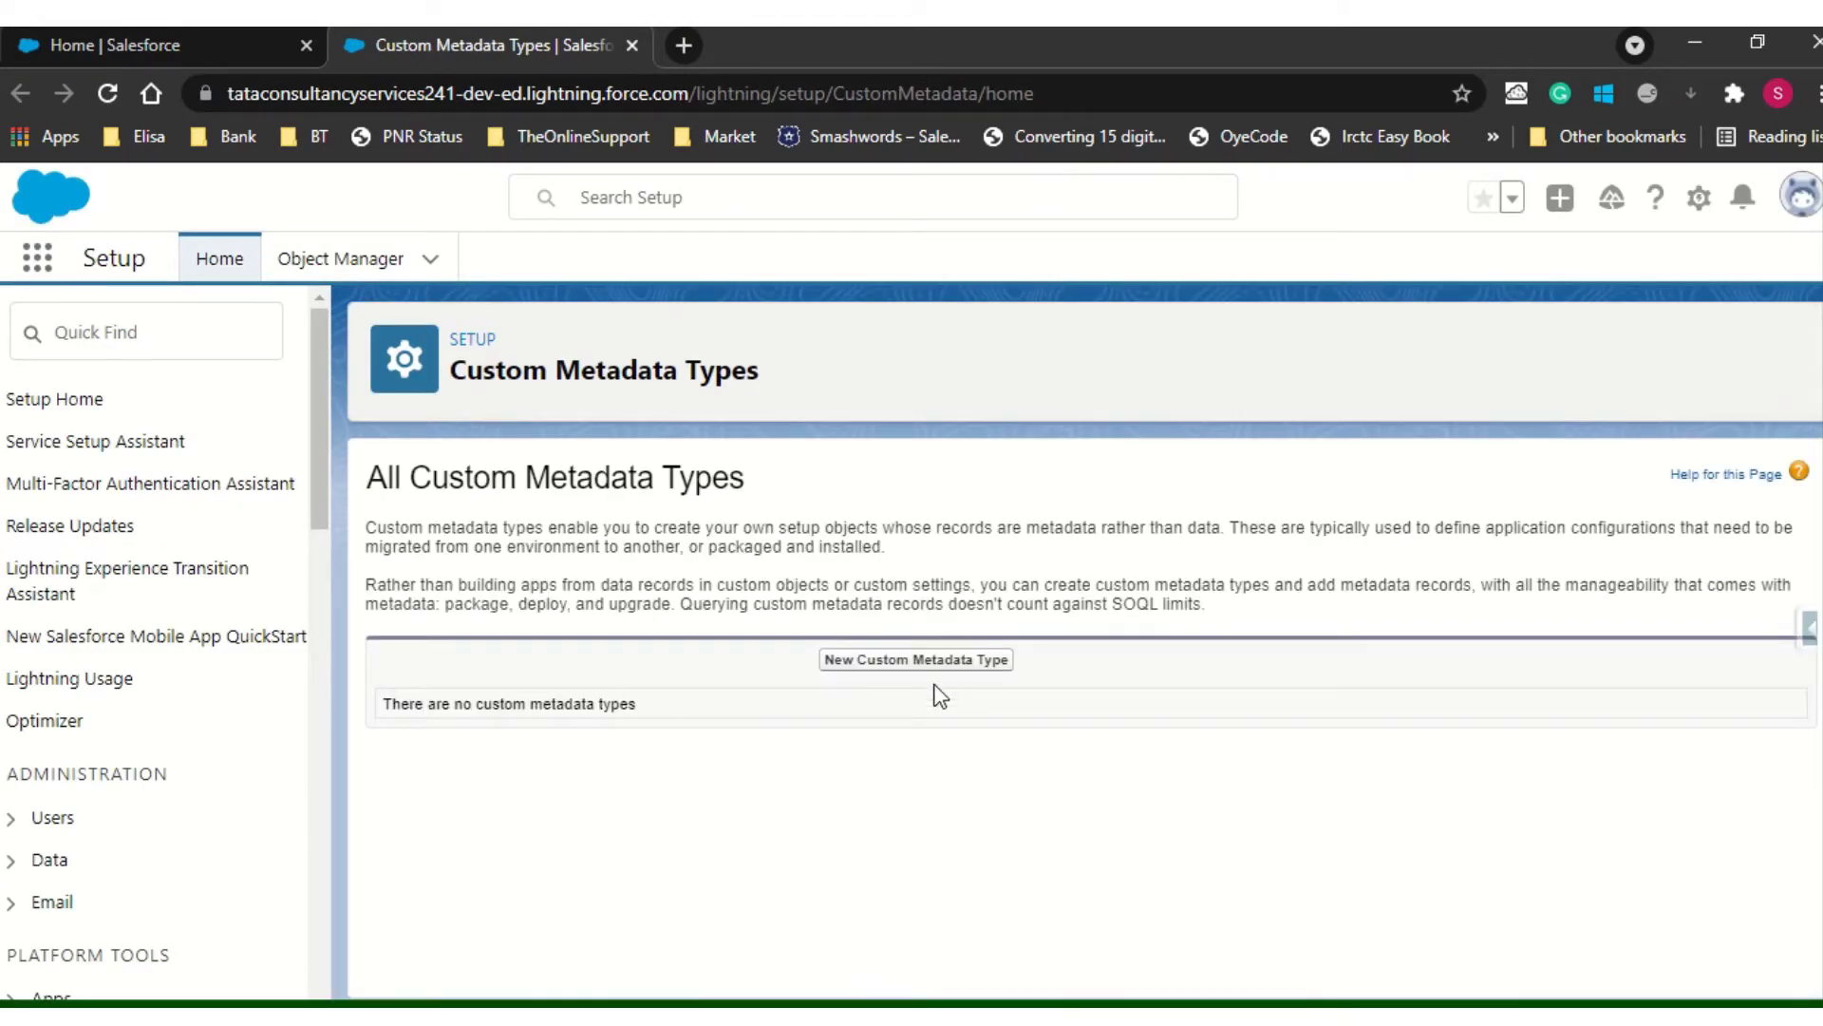
- Save a new custom metadata type with label Country and plural label Countrys
{"action": "left_click", "coordinate": [933, 662]}
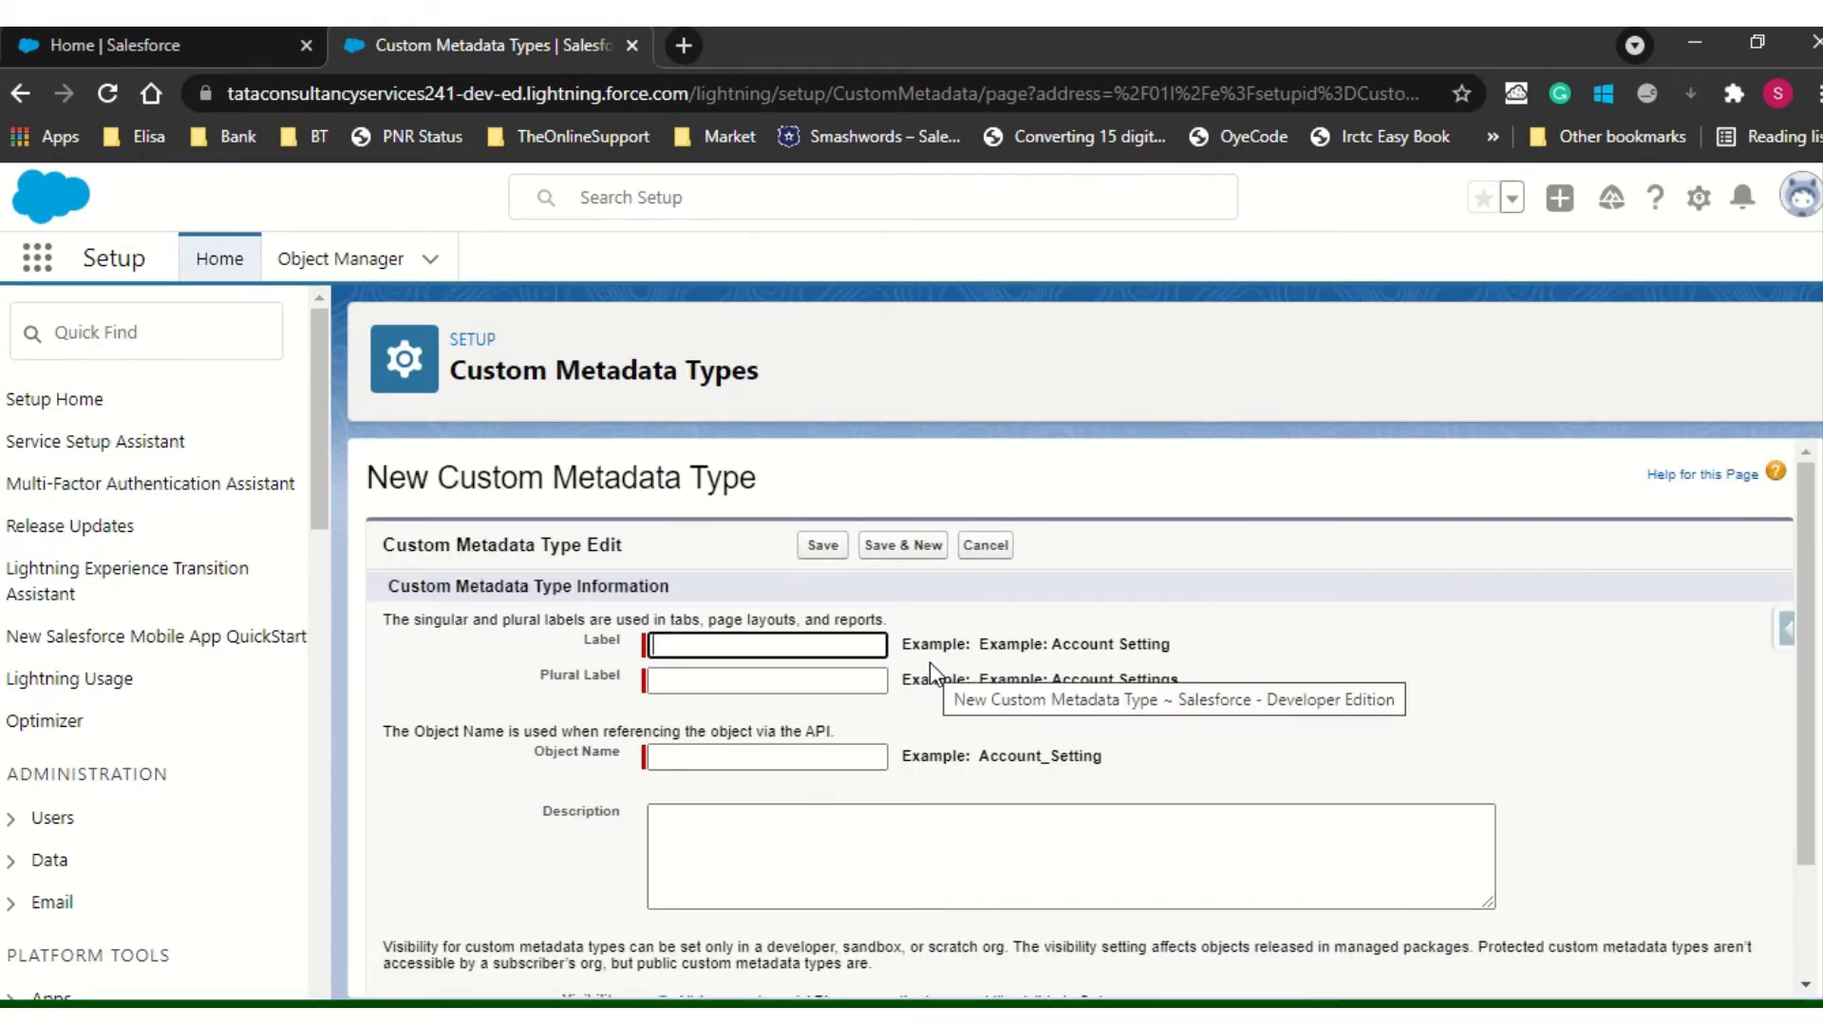
{"action": "left_click", "coordinate": [762, 649]}
{"action": "type", "text": "C"}
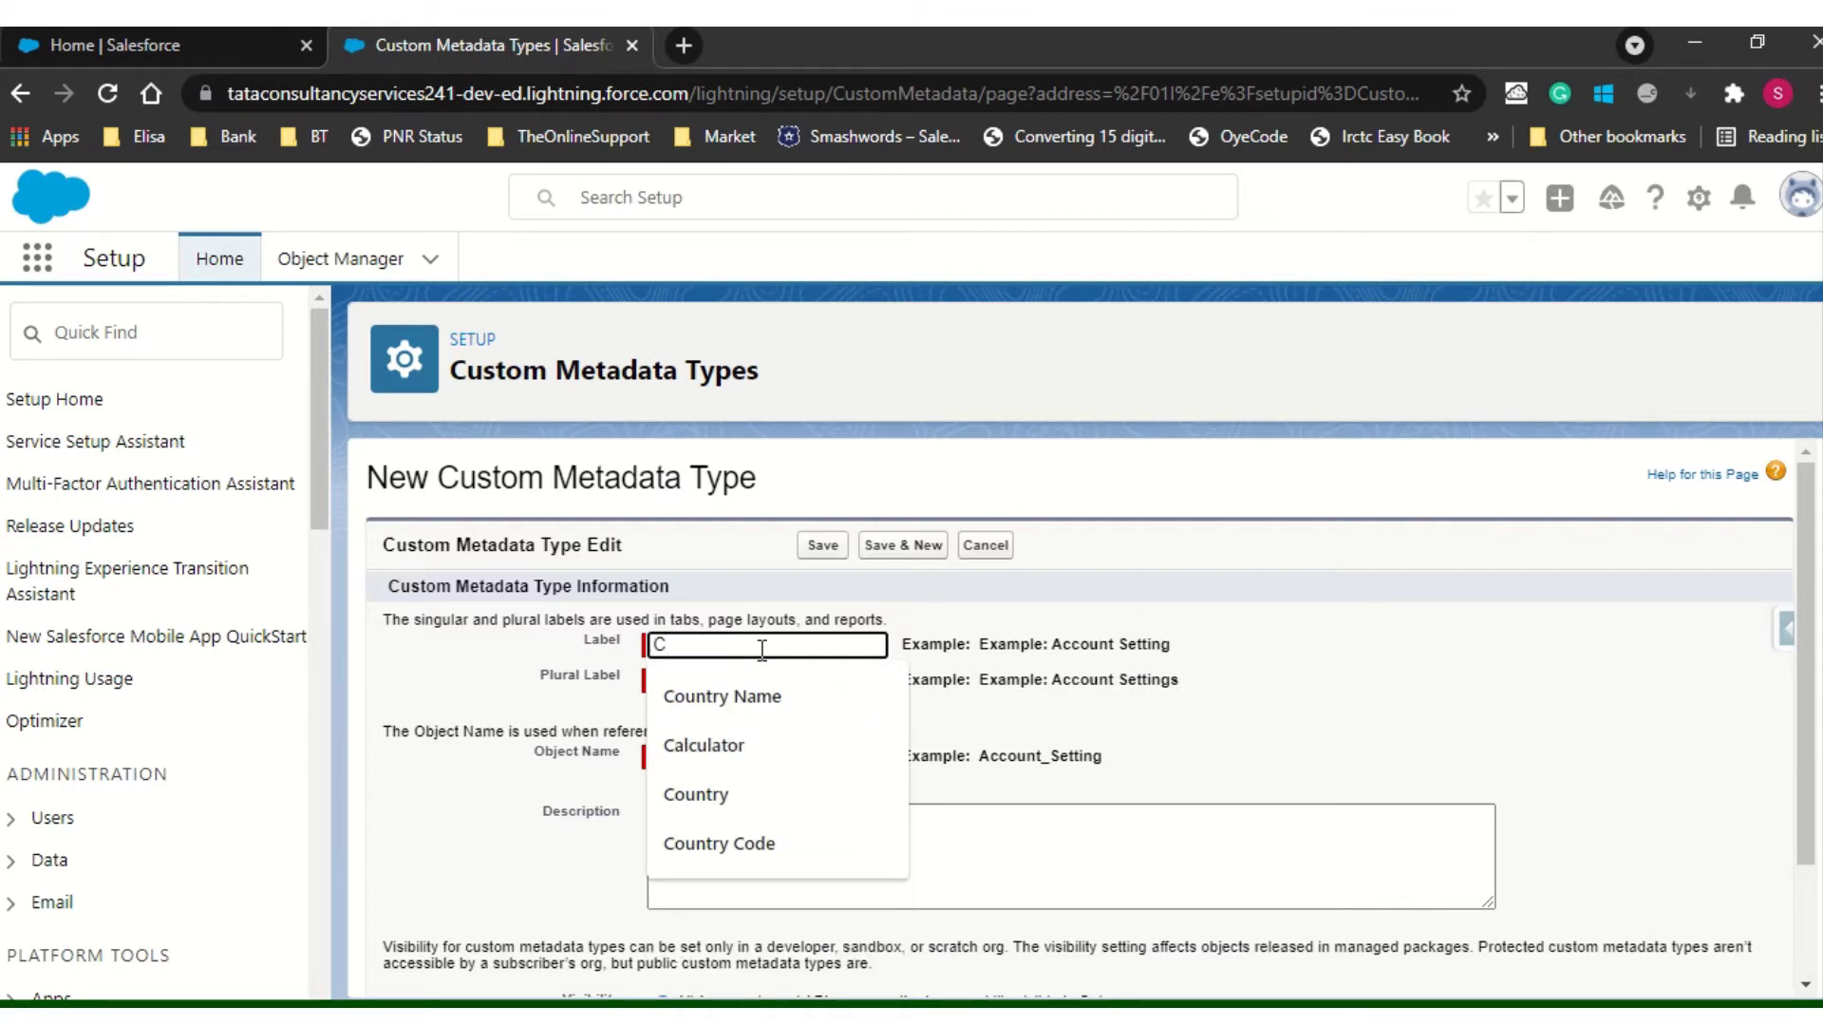
{"action": "key", "text": "Up"}
{"action": "key", "text": "Up"}
{"action": "key", "text": "Return"}
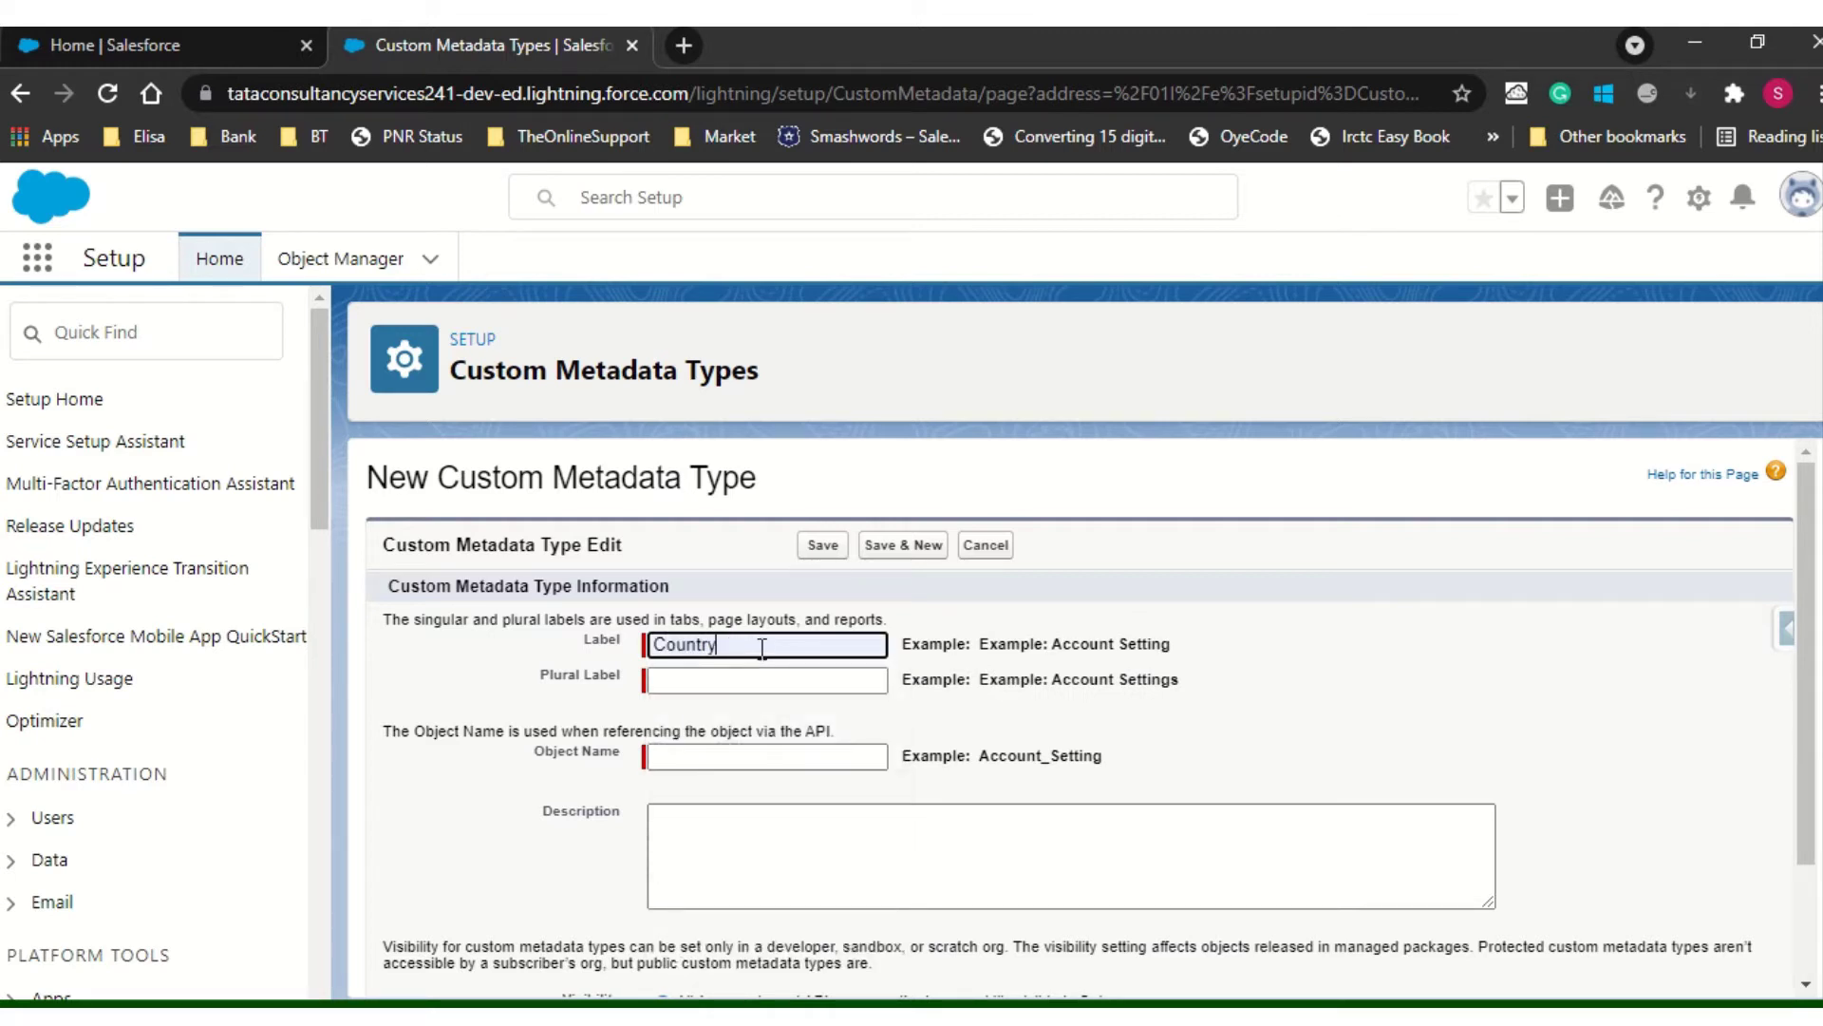
{"action": "left_click", "coordinate": [741, 680]}
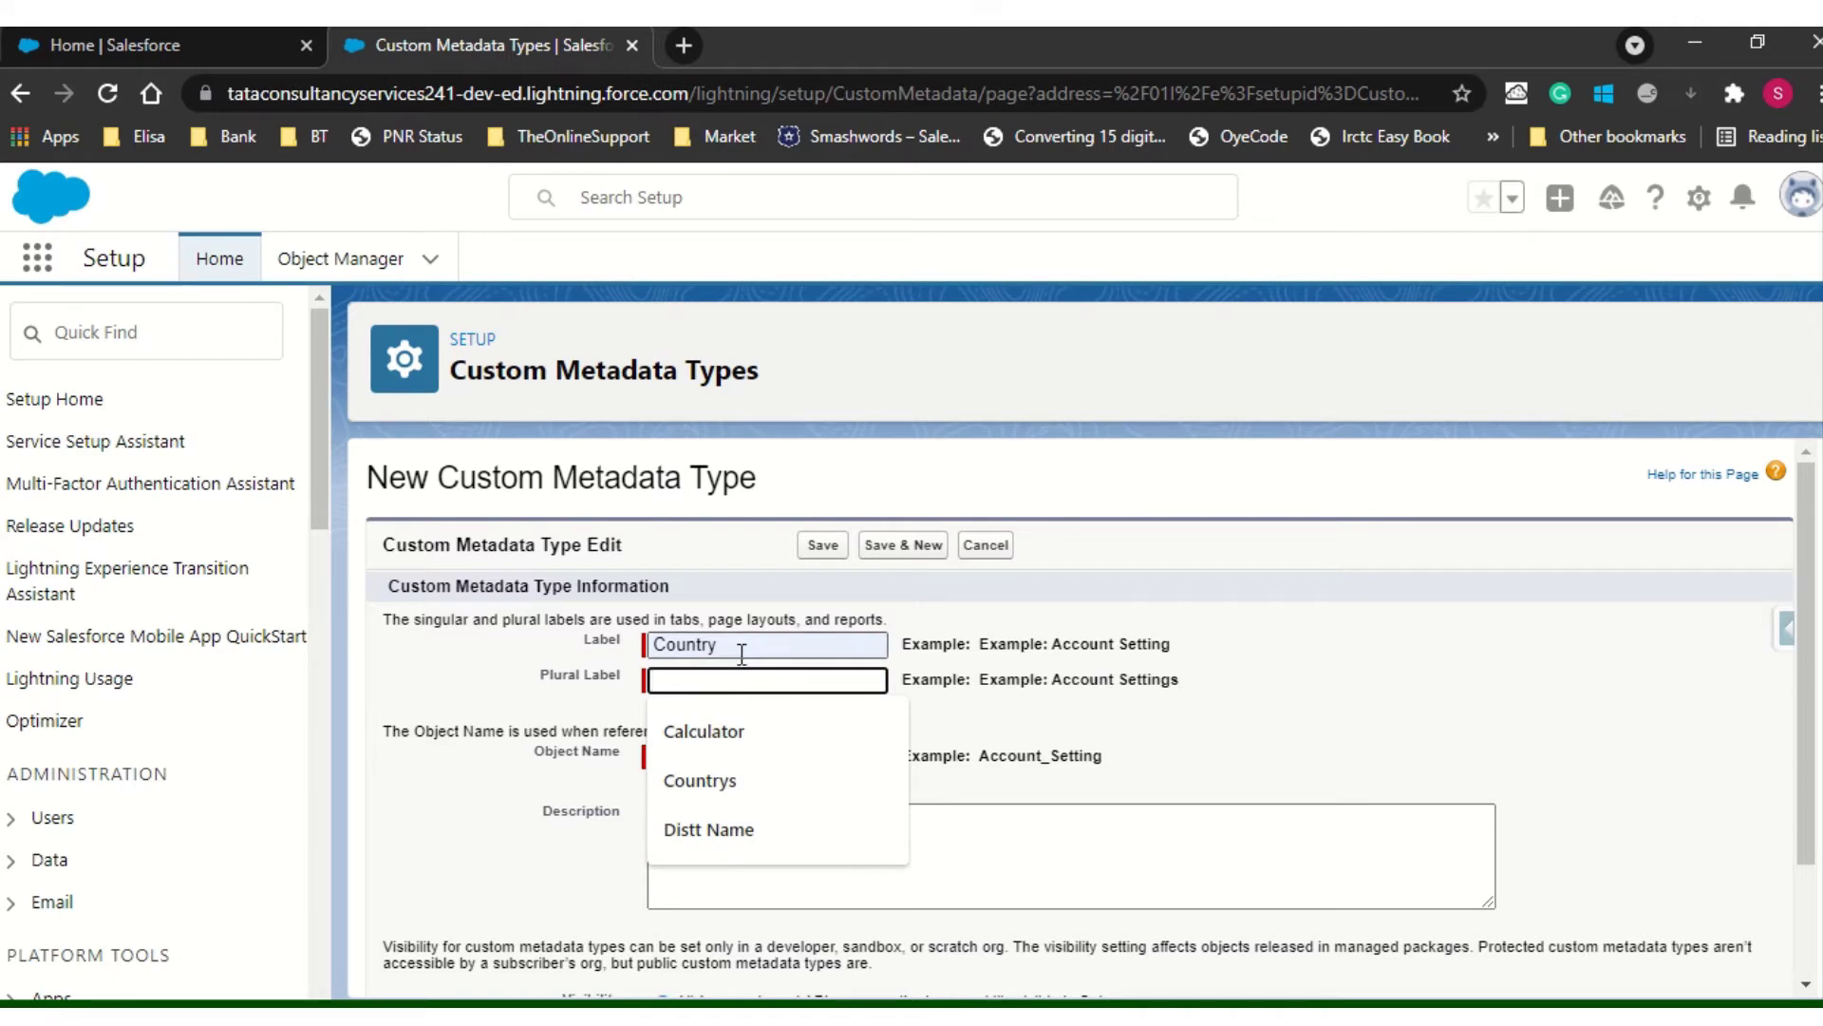
{"action": "left_click", "coordinate": [608, 647]}
{"action": "left_click", "coordinate": [973, 594]}
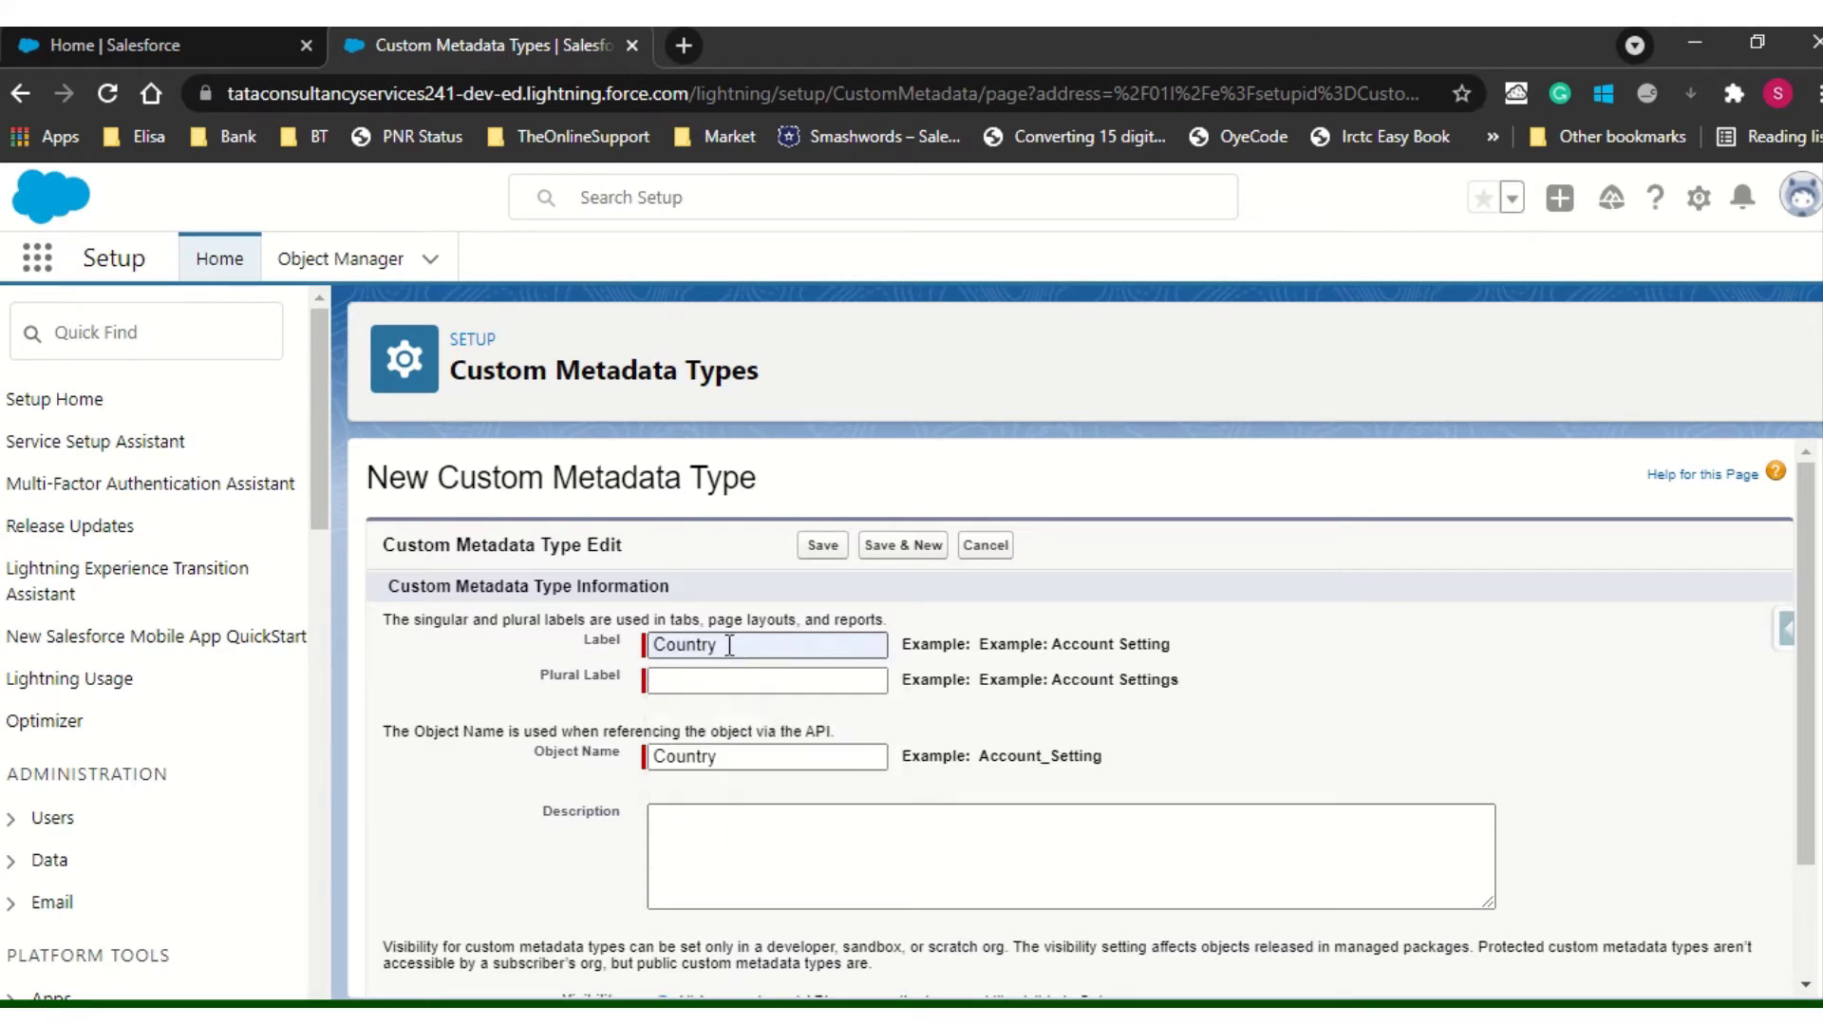
{"action": "left_click", "coordinate": [723, 680]}
{"action": "type", "text": "Countrys"}
{"action": "left_click", "coordinate": [1054, 733]}
{"action": "scroll", "coordinate": [1801, 672], "scroll_direction": "down", "scroll_amount": 2}
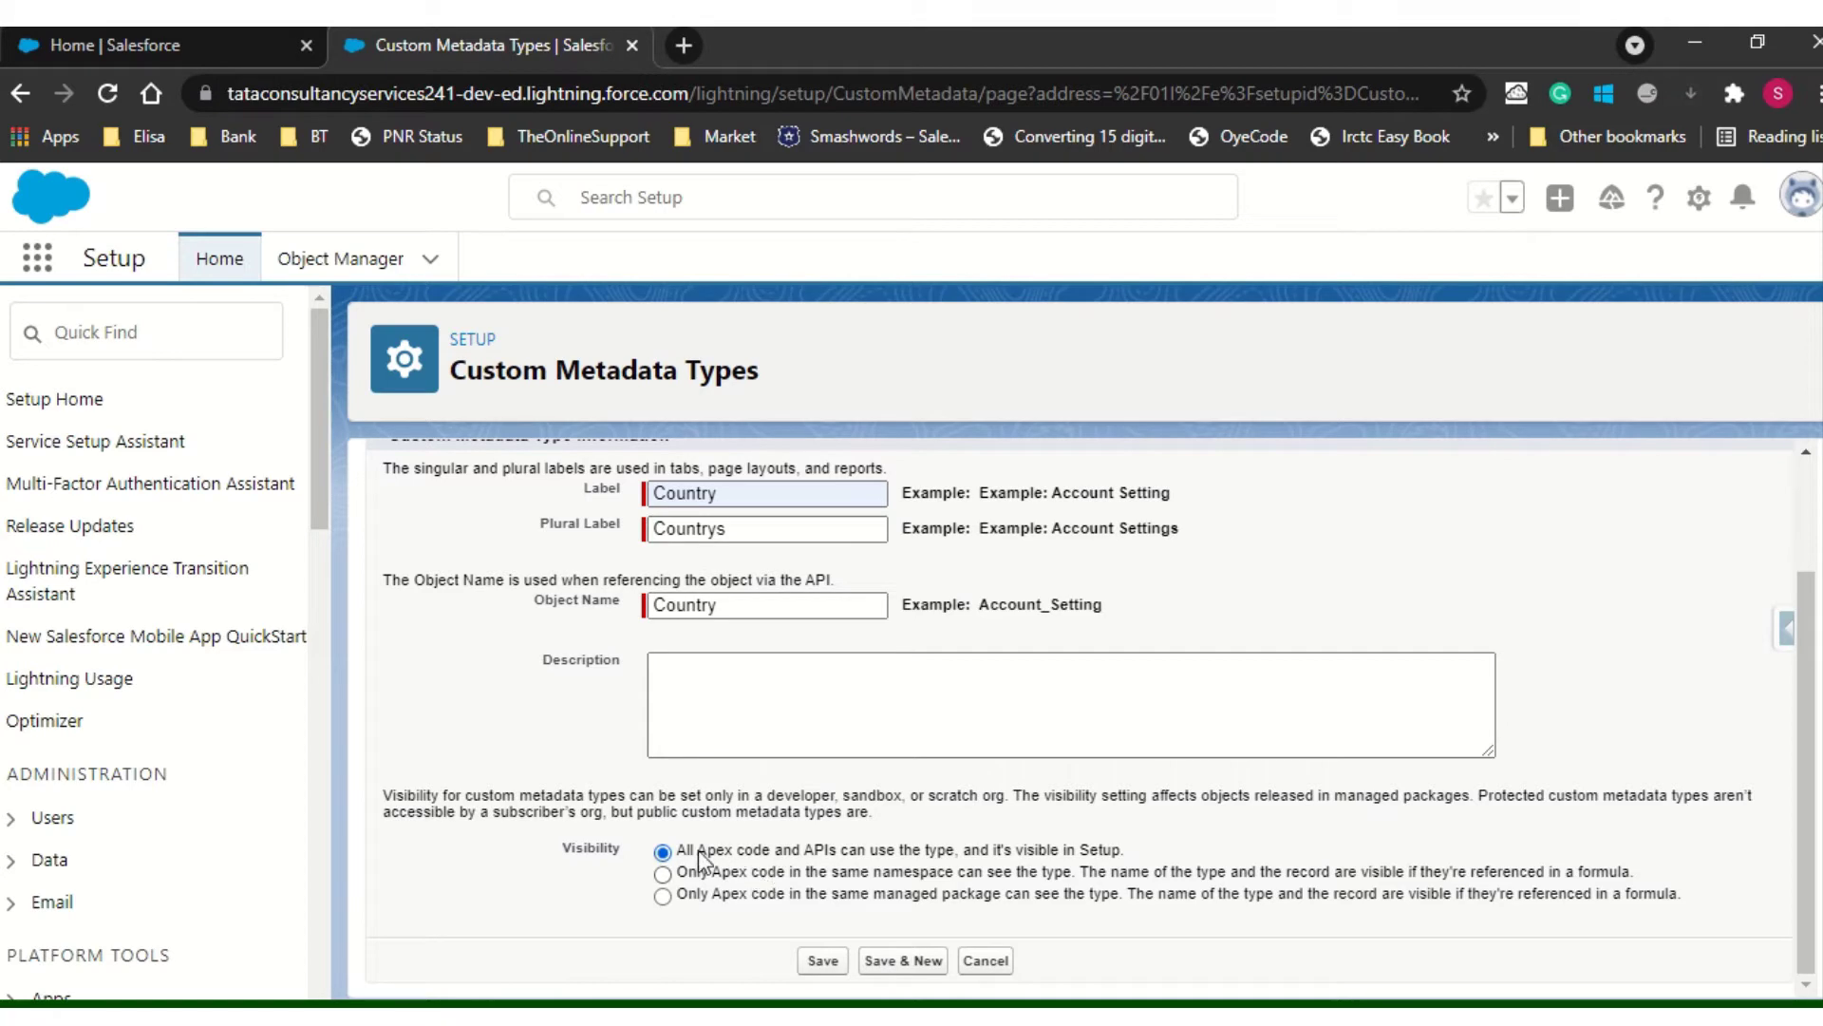
{"action": "left_click", "coordinate": [824, 962]}
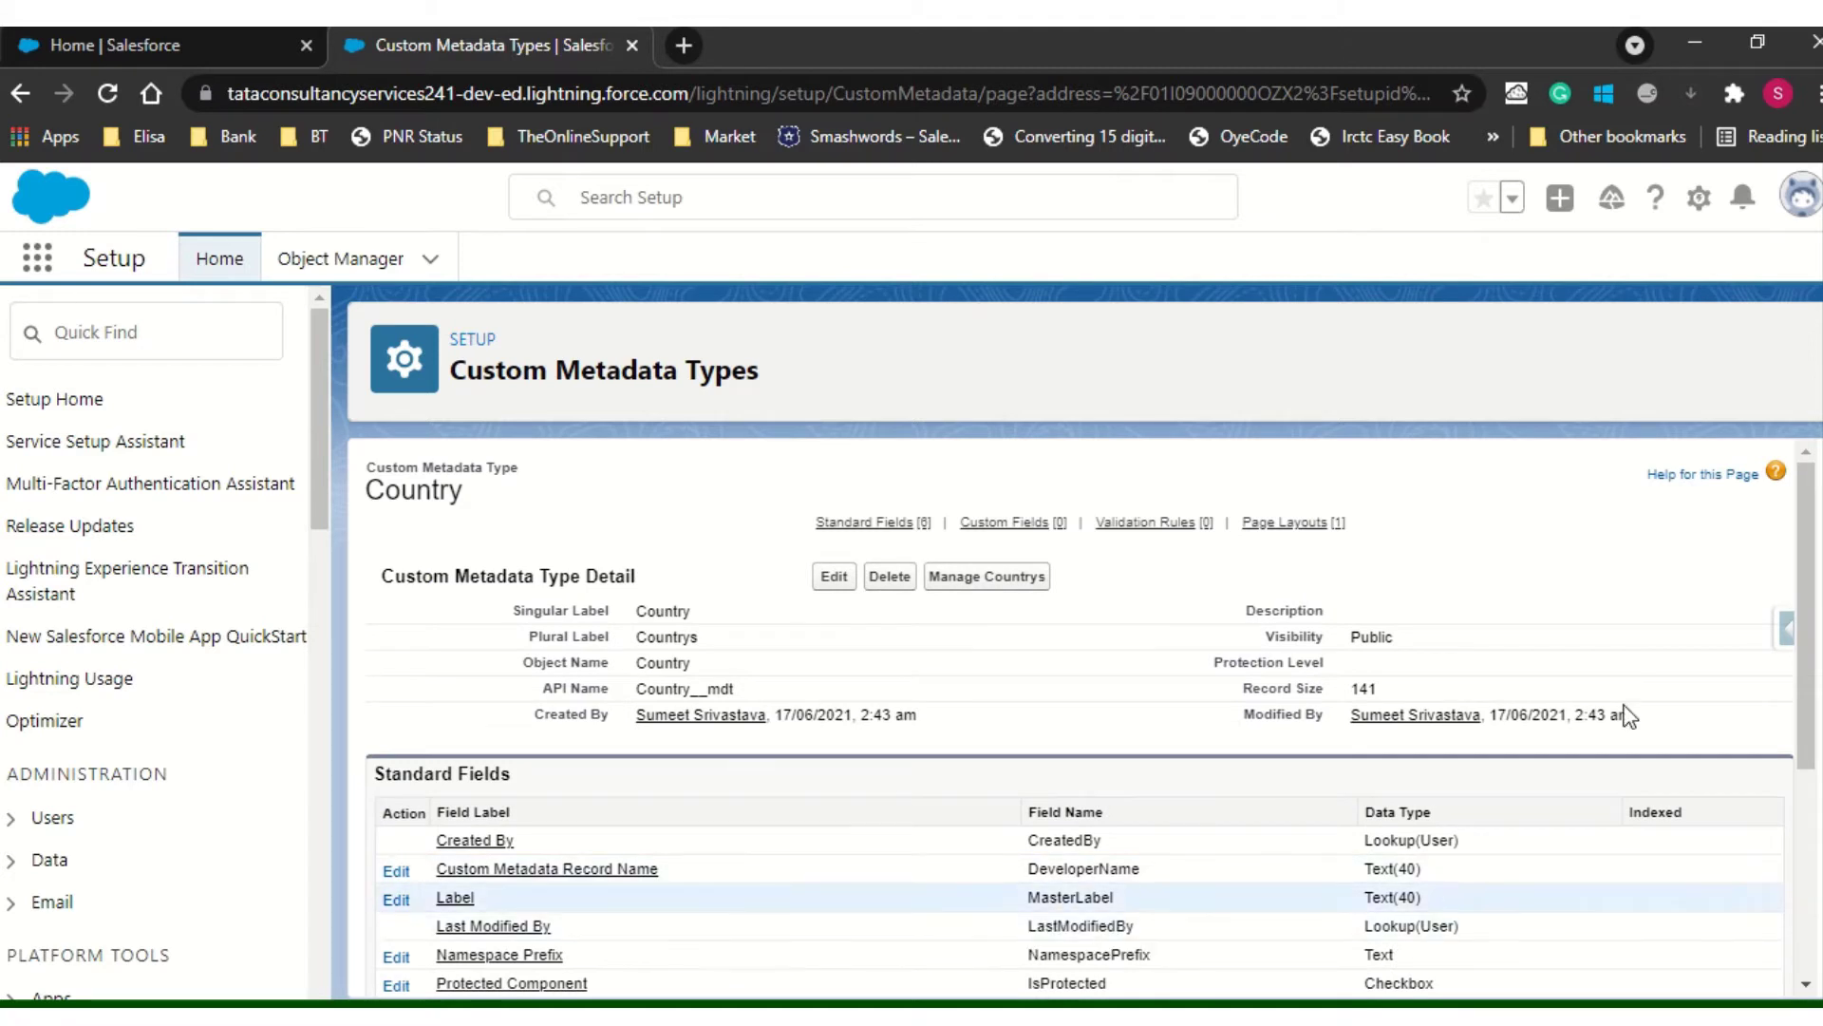
- Start a new custom field on Country and choose the Text data type
{"action": "left_click_drag", "start_coordinate": [1807, 689], "coordinate": [1807, 774]}
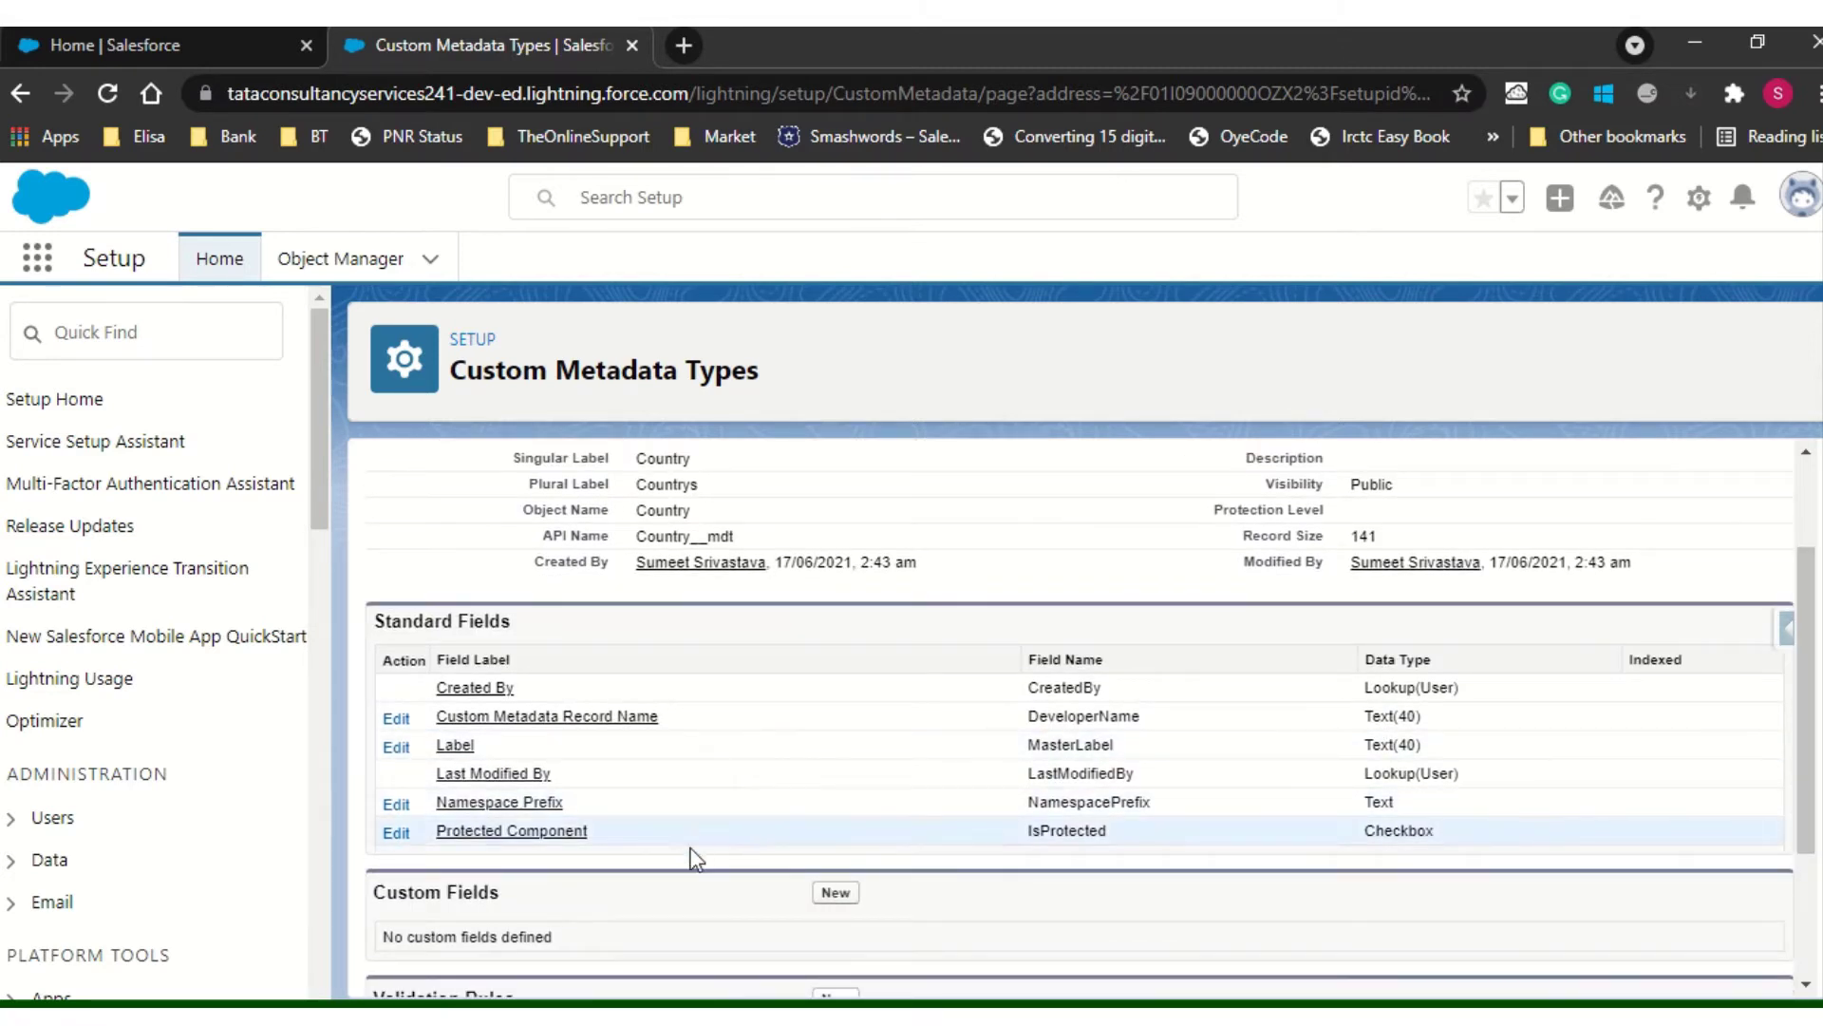
{"action": "left_click_drag", "start_coordinate": [617, 834], "coordinate": [754, 843]}
{"action": "left_click", "coordinate": [754, 844]}
{"action": "scroll", "coordinate": [878, 845], "scroll_direction": "up", "scroll_amount": 2}
{"action": "scroll", "coordinate": [880, 837], "scroll_direction": "down", "scroll_amount": 5}
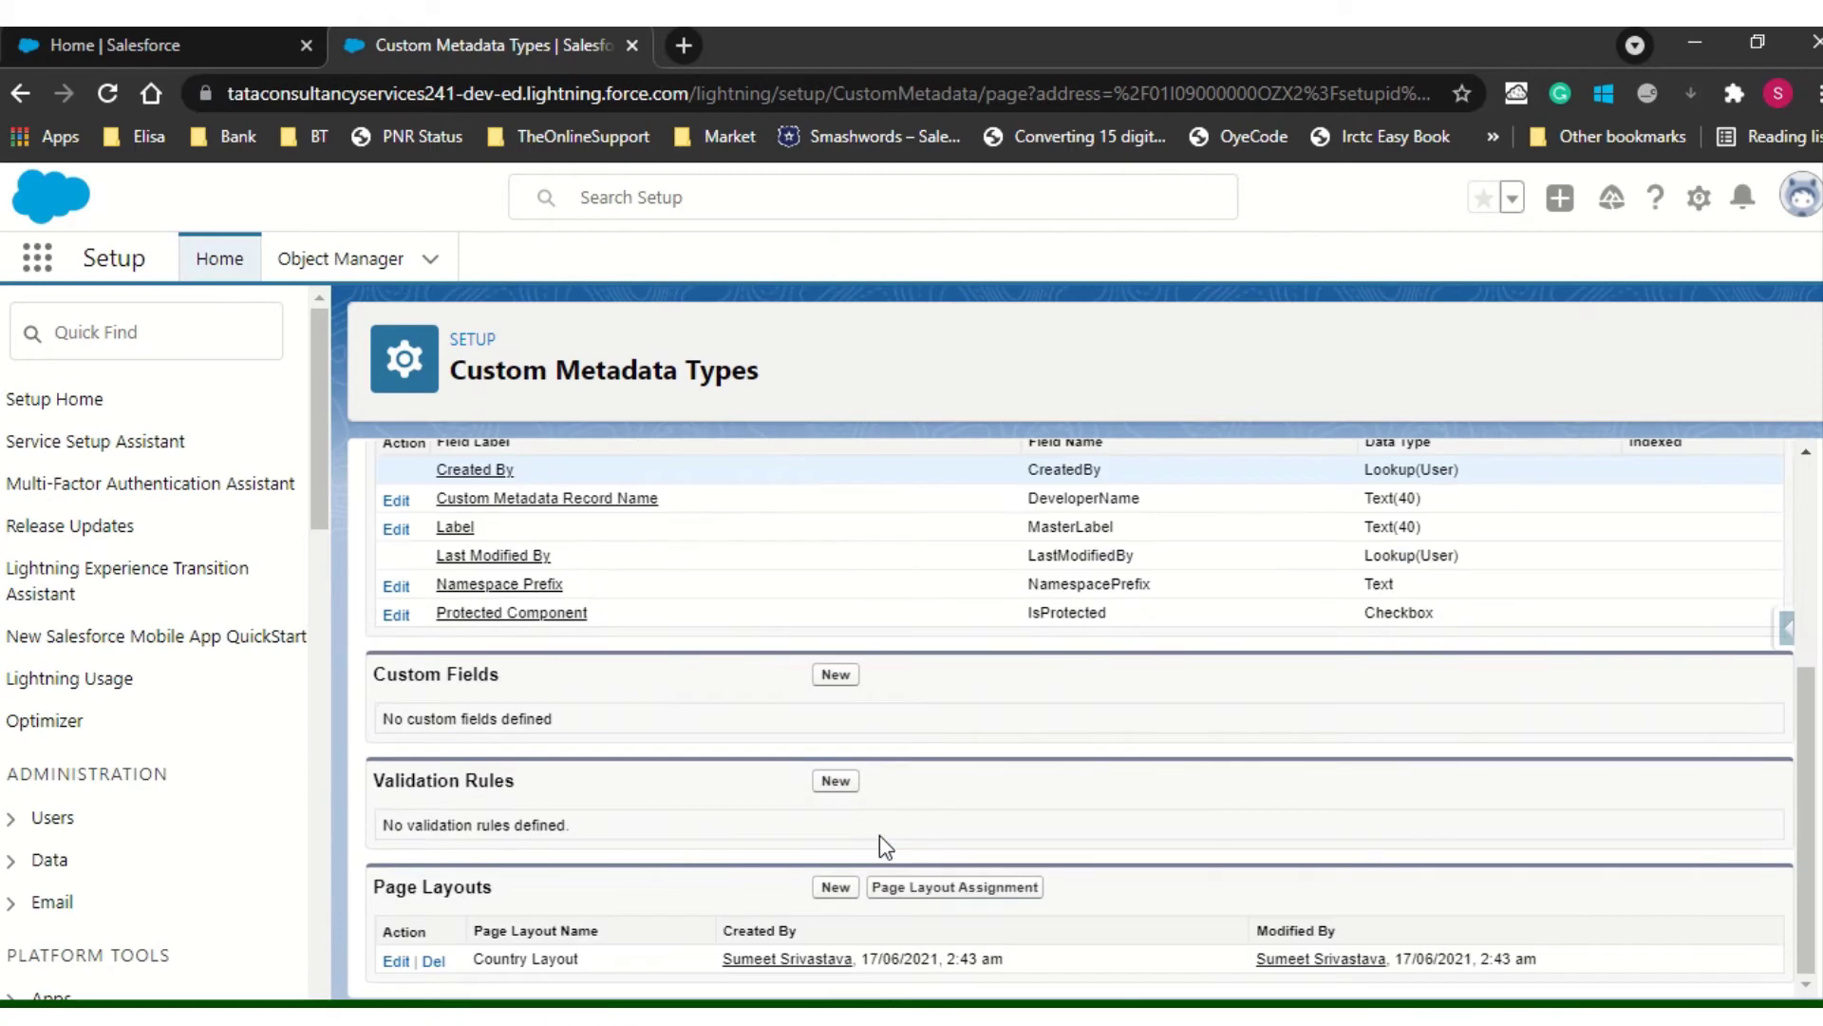
{"action": "left_click", "coordinate": [833, 674]}
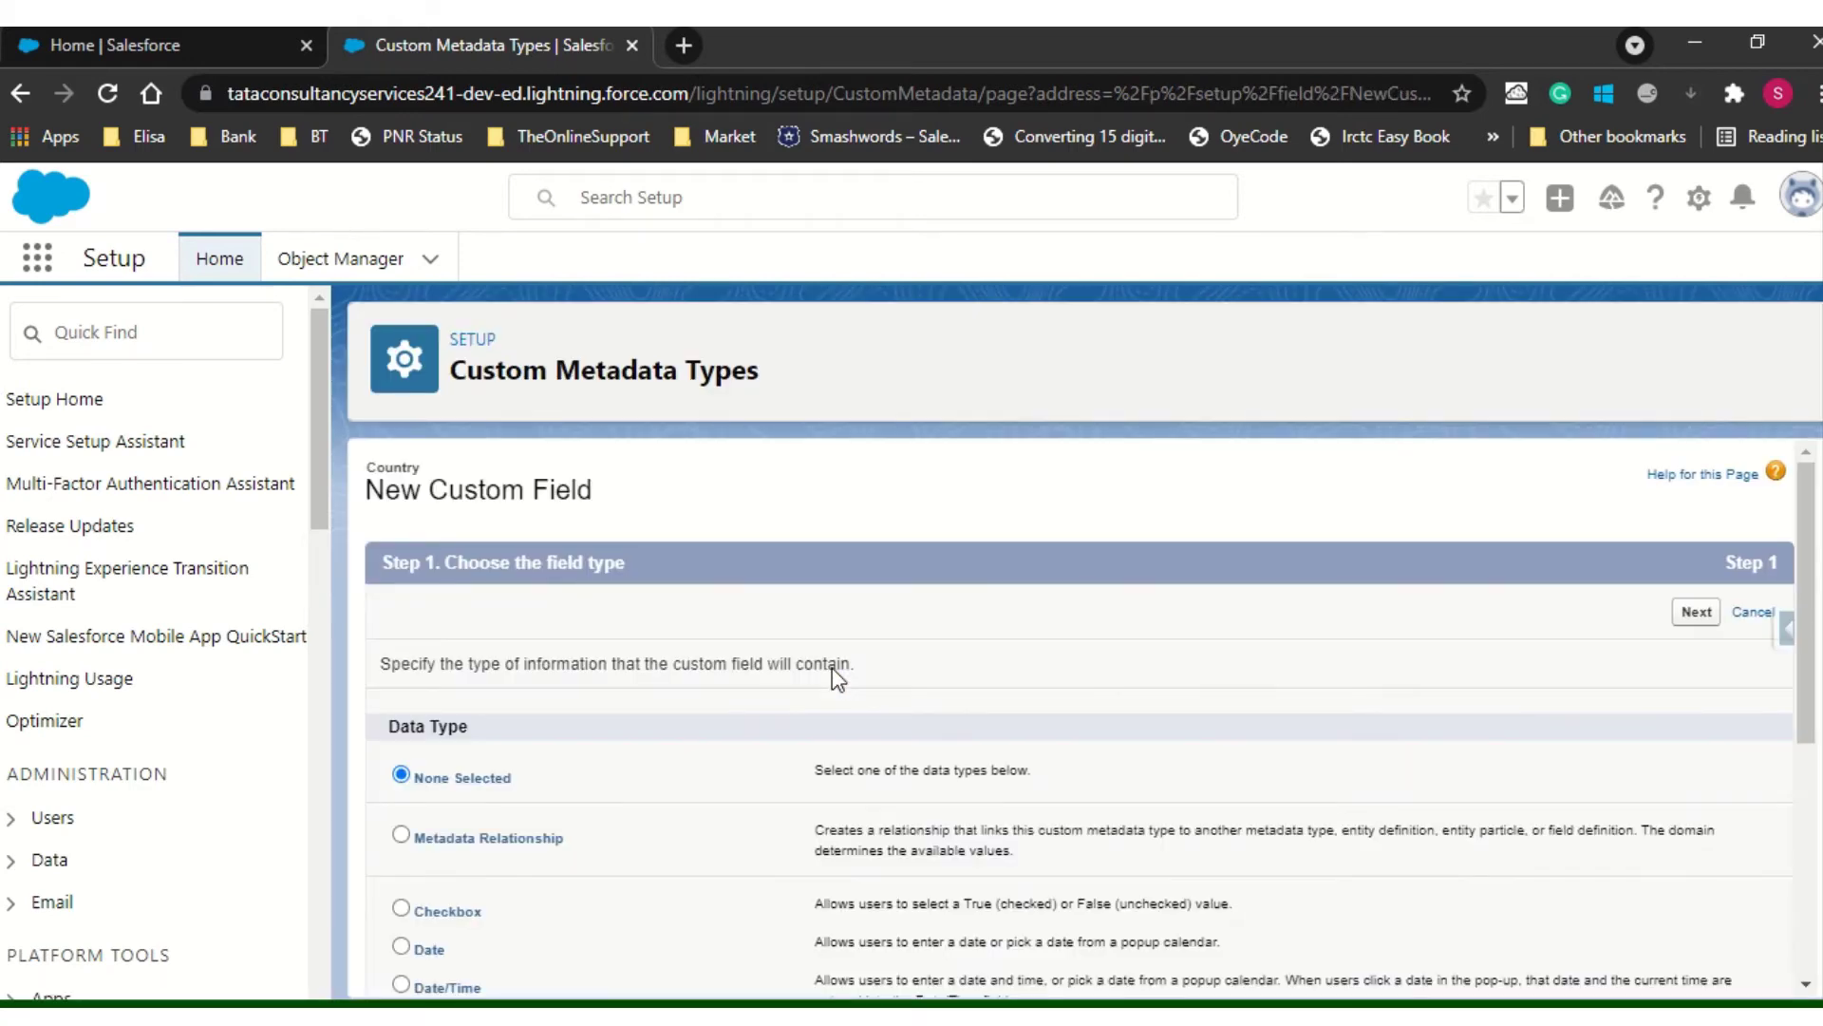
{"action": "left_click_drag", "start_coordinate": [1795, 618], "coordinate": [1816, 791]}
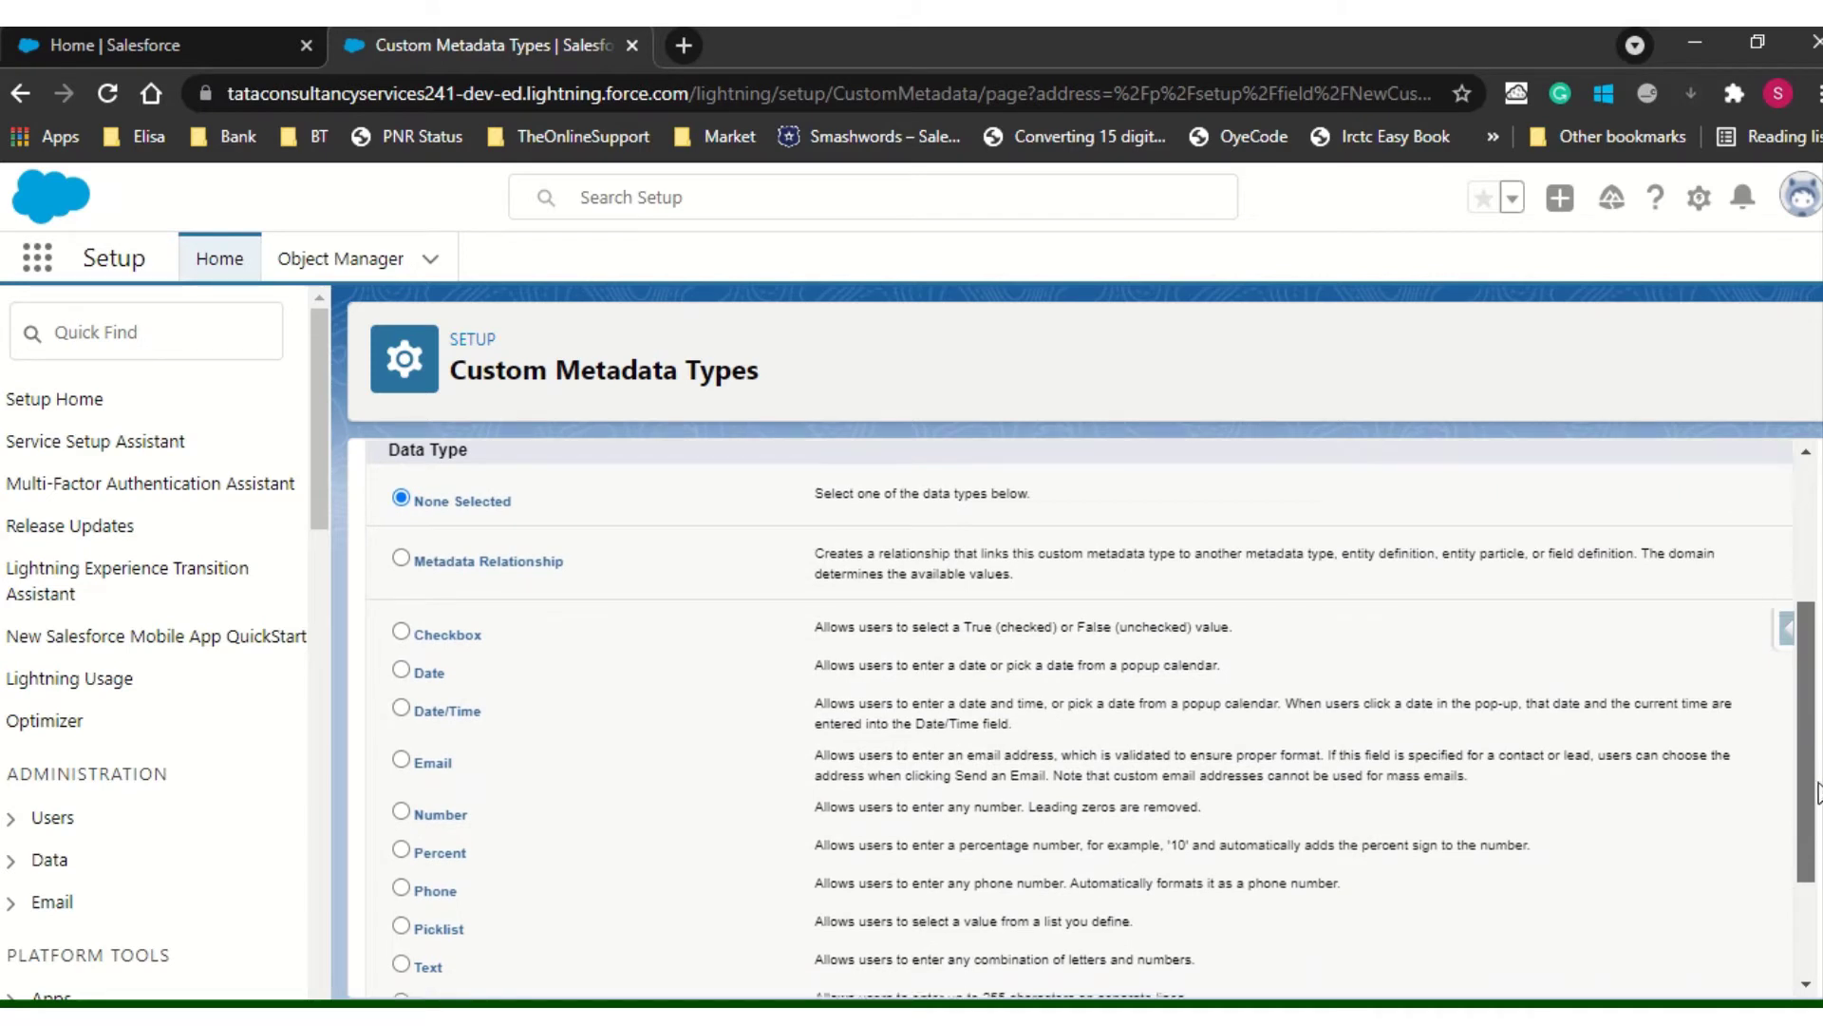
{"action": "left_click", "coordinate": [517, 562]}
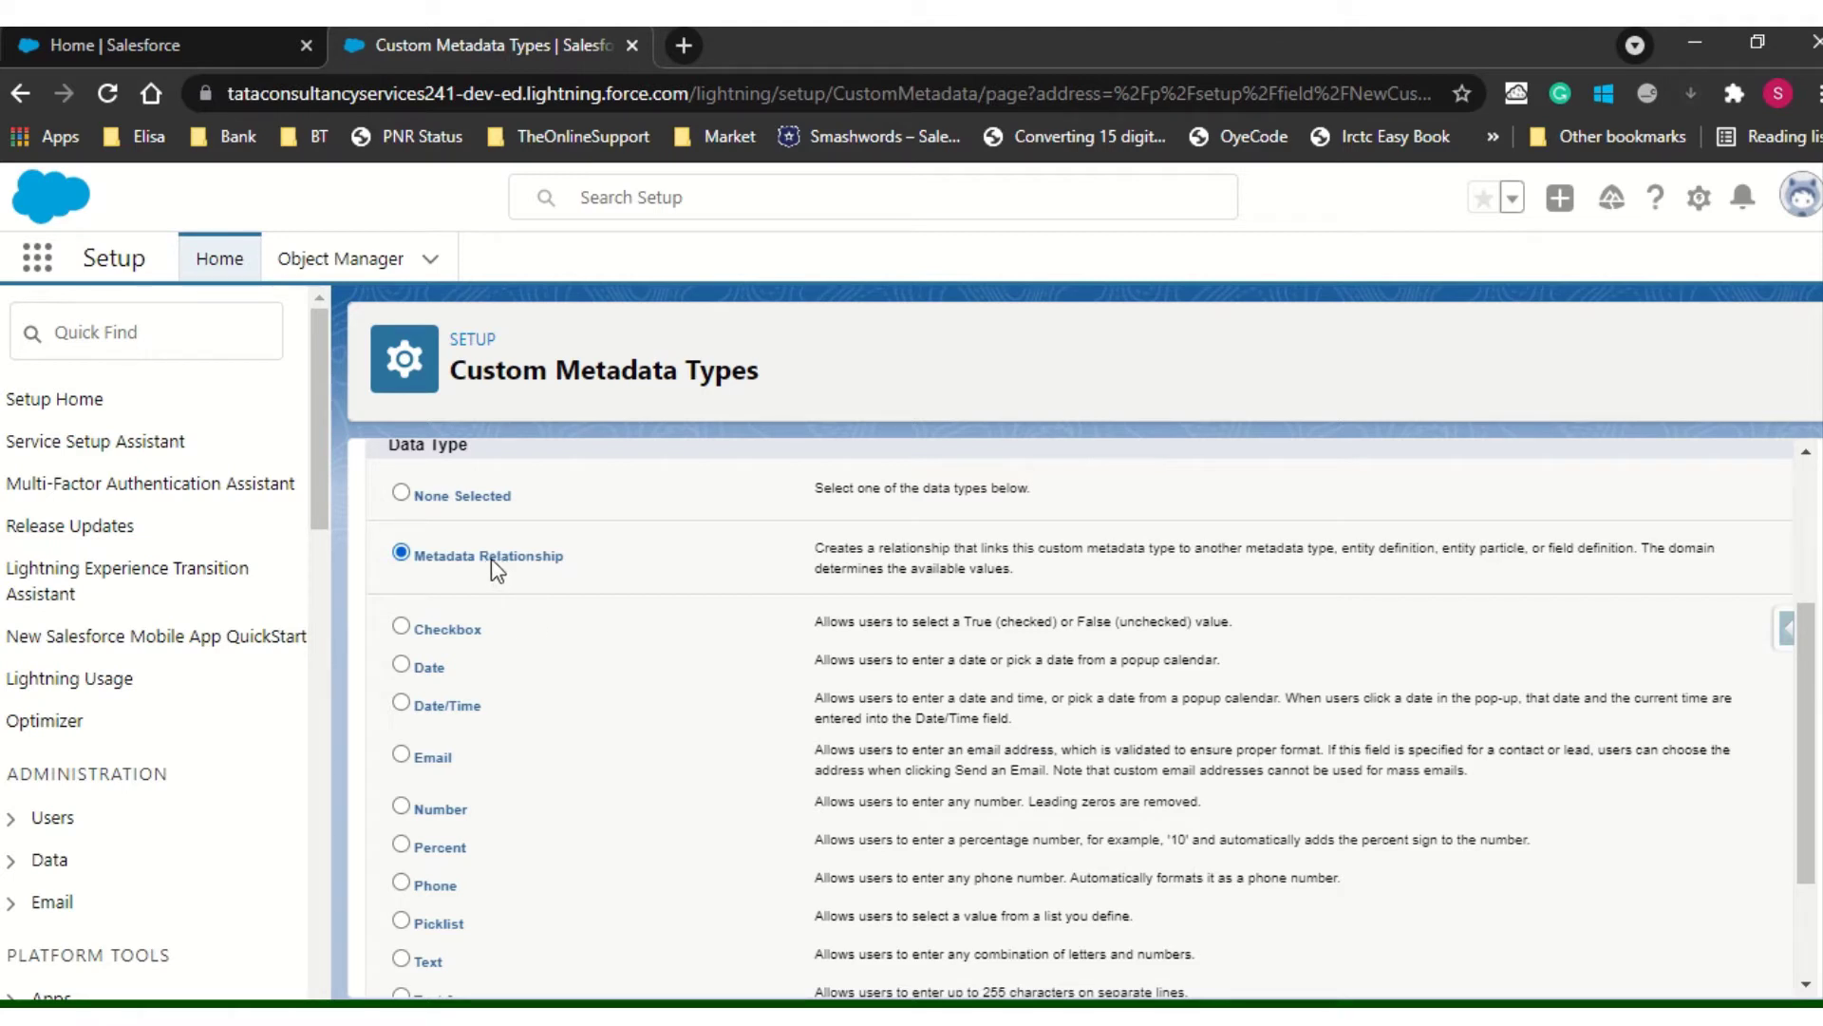
{"action": "left_click", "coordinate": [469, 630]}
{"action": "left_click", "coordinate": [479, 558]}
{"action": "left_click", "coordinate": [425, 962]}
{"action": "left_click_drag", "start_coordinate": [1809, 741], "coordinate": [1816, 893]}
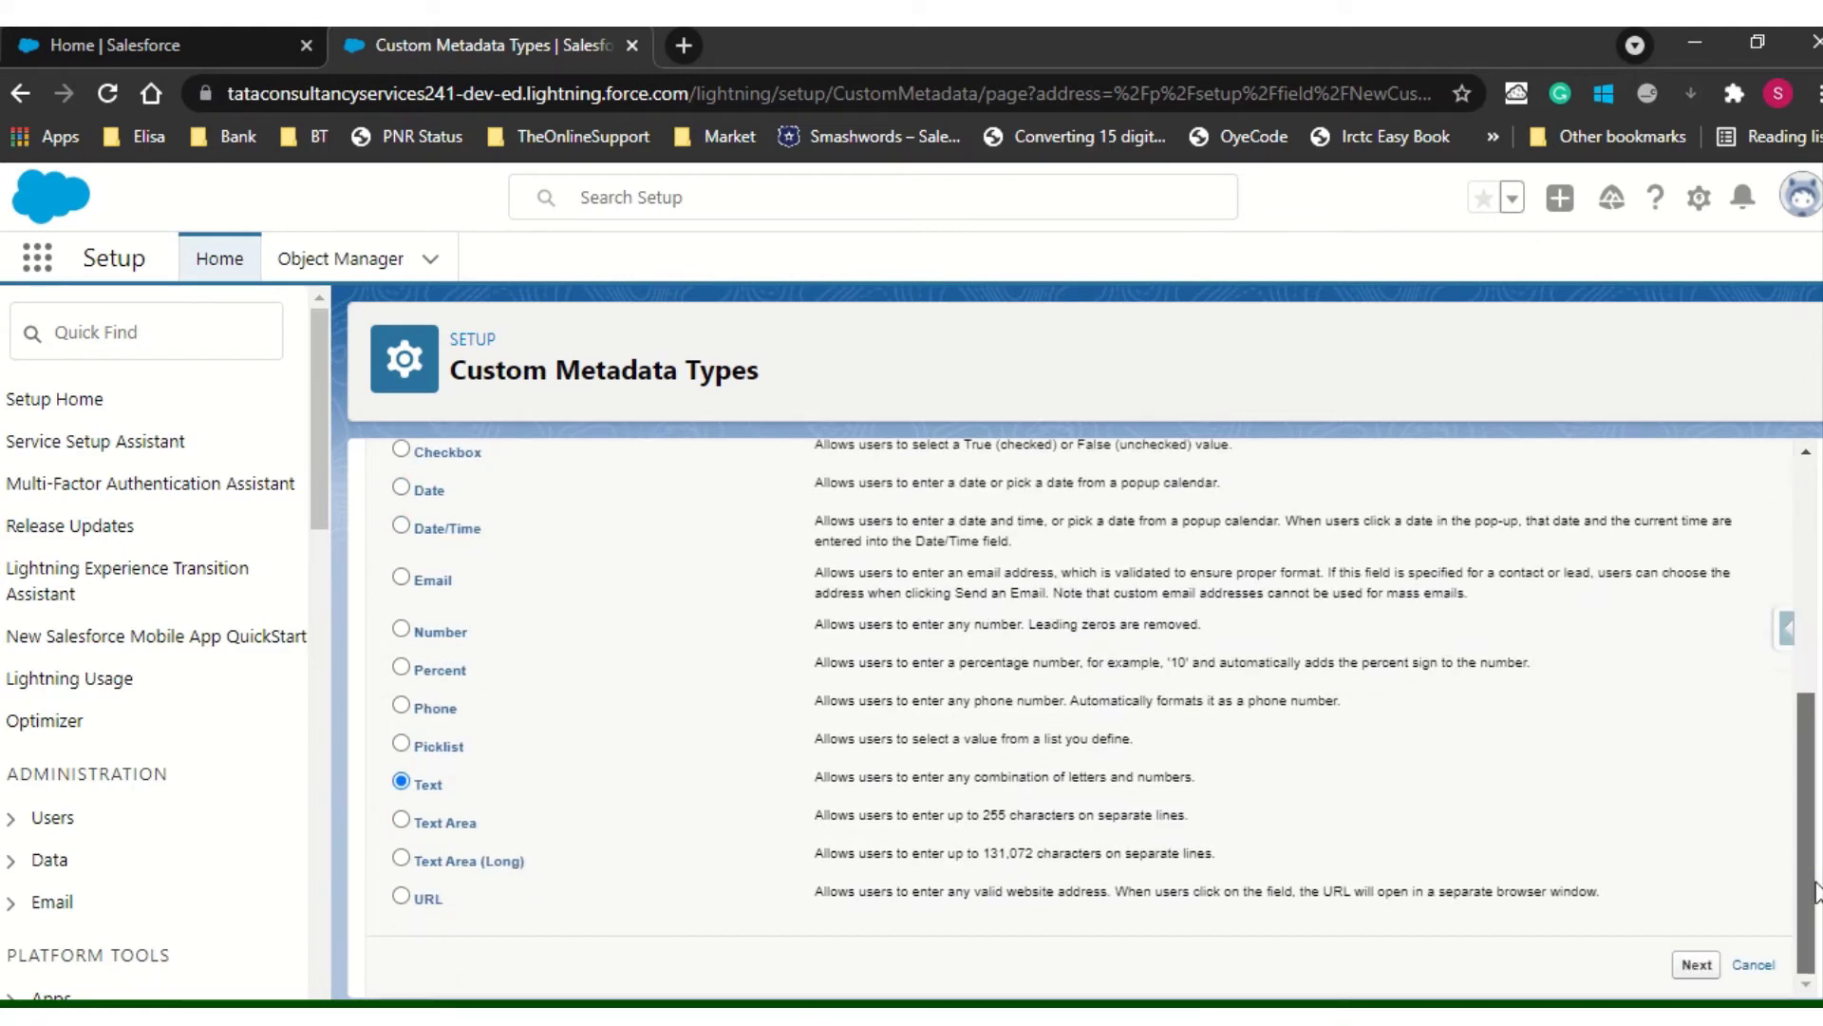
{"action": "left_click", "coordinate": [1696, 964]}
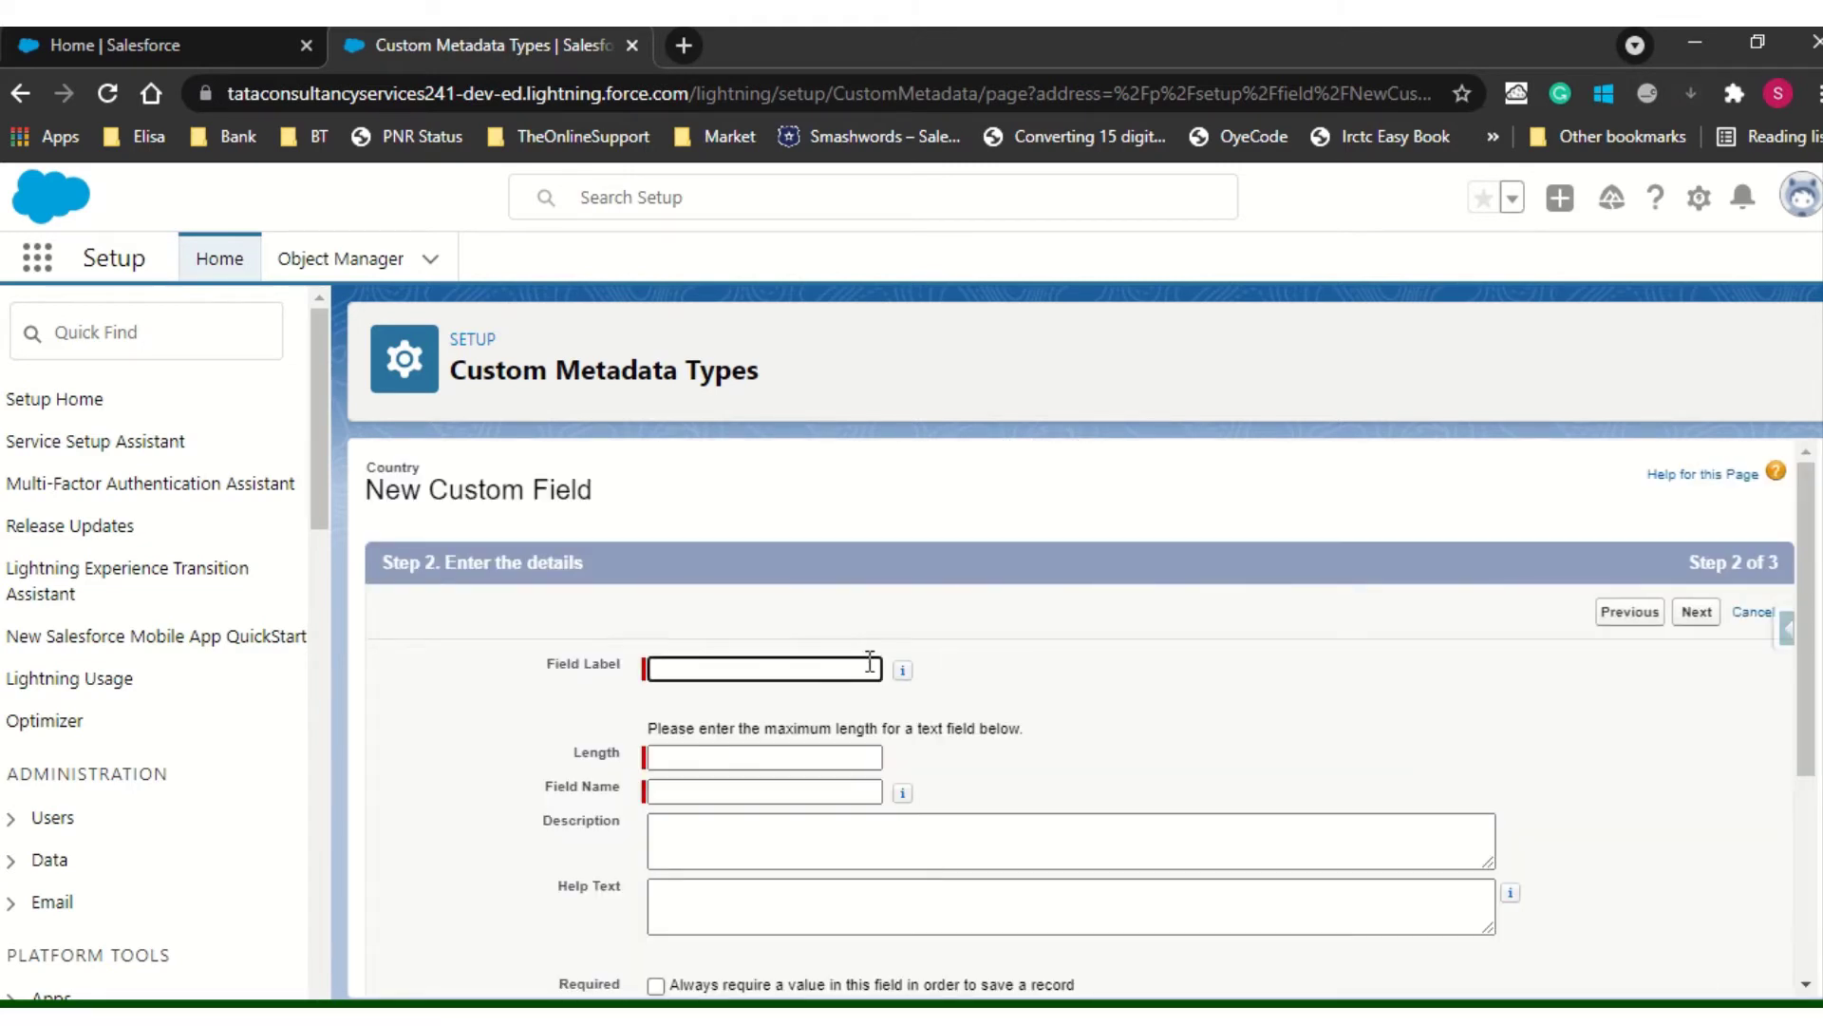
- Label the field Country Name with length 40 and save it
{"action": "left_click", "coordinate": [822, 670]}
{"action": "type", "text": "Coun"}
{"action": "key", "text": "Down"}
{"action": "key", "text": "Return"}
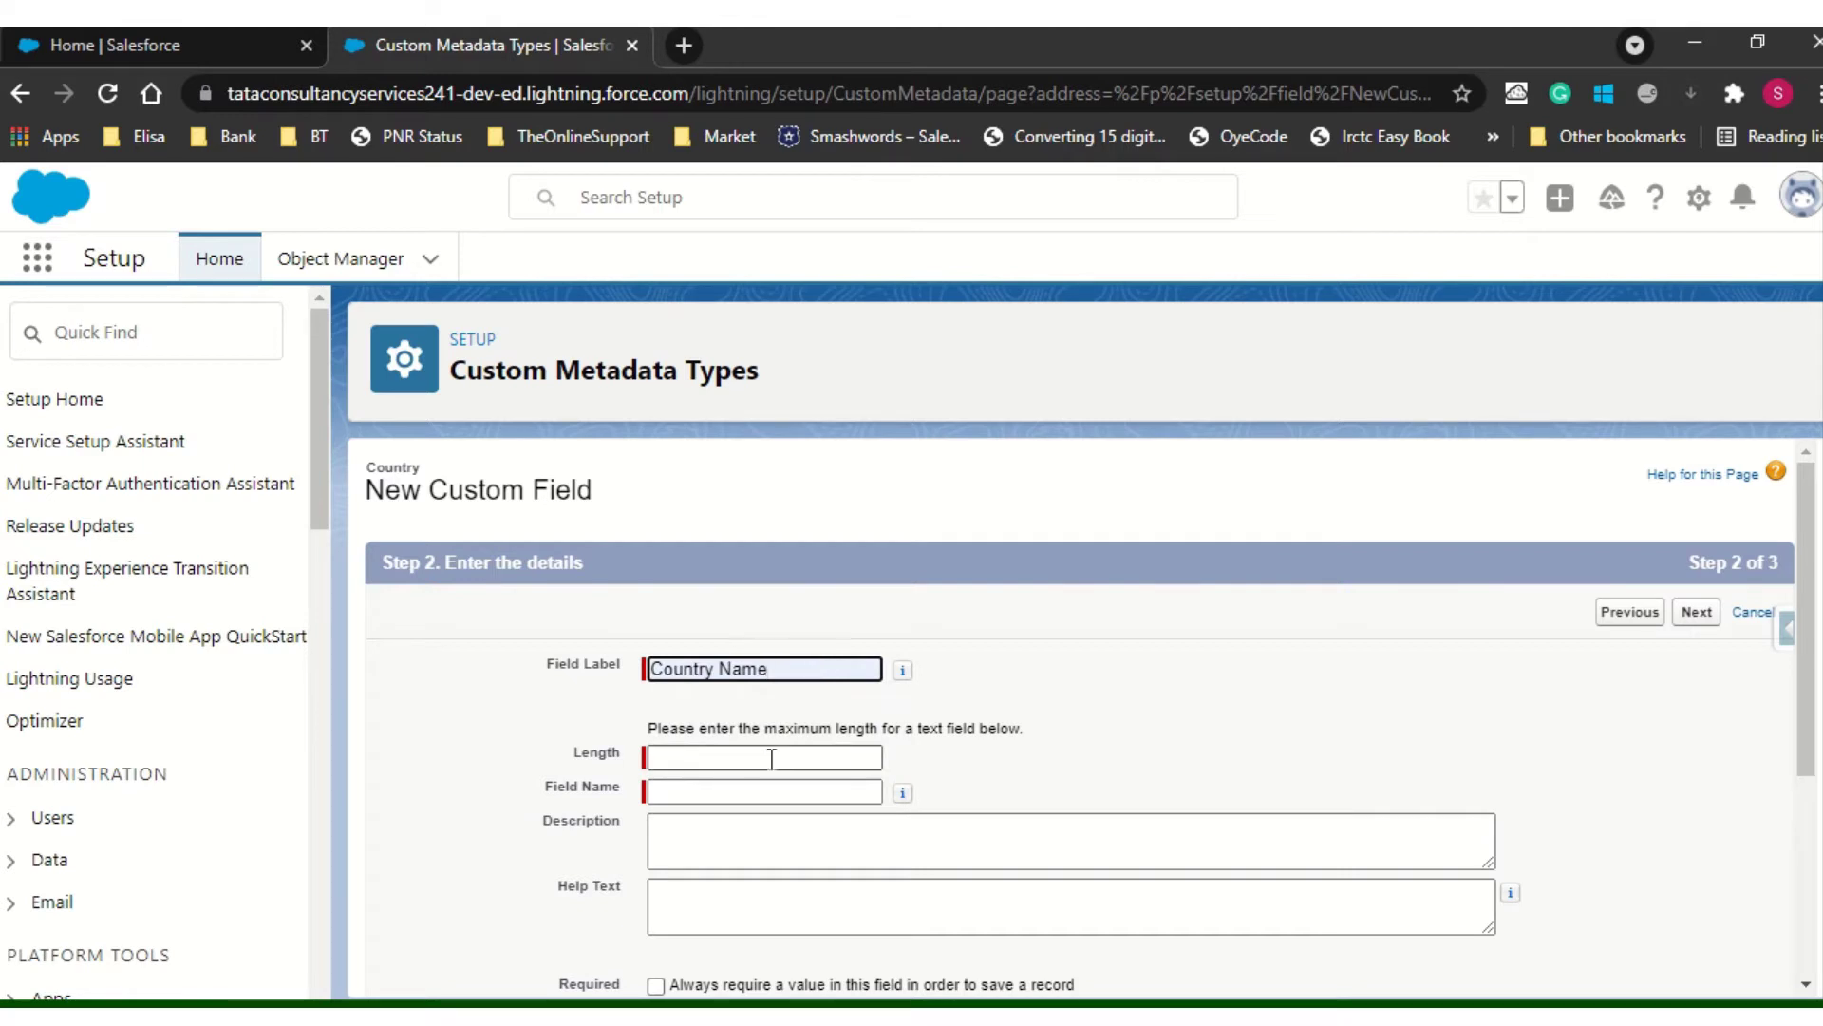
{"action": "left_click", "coordinate": [752, 756]}
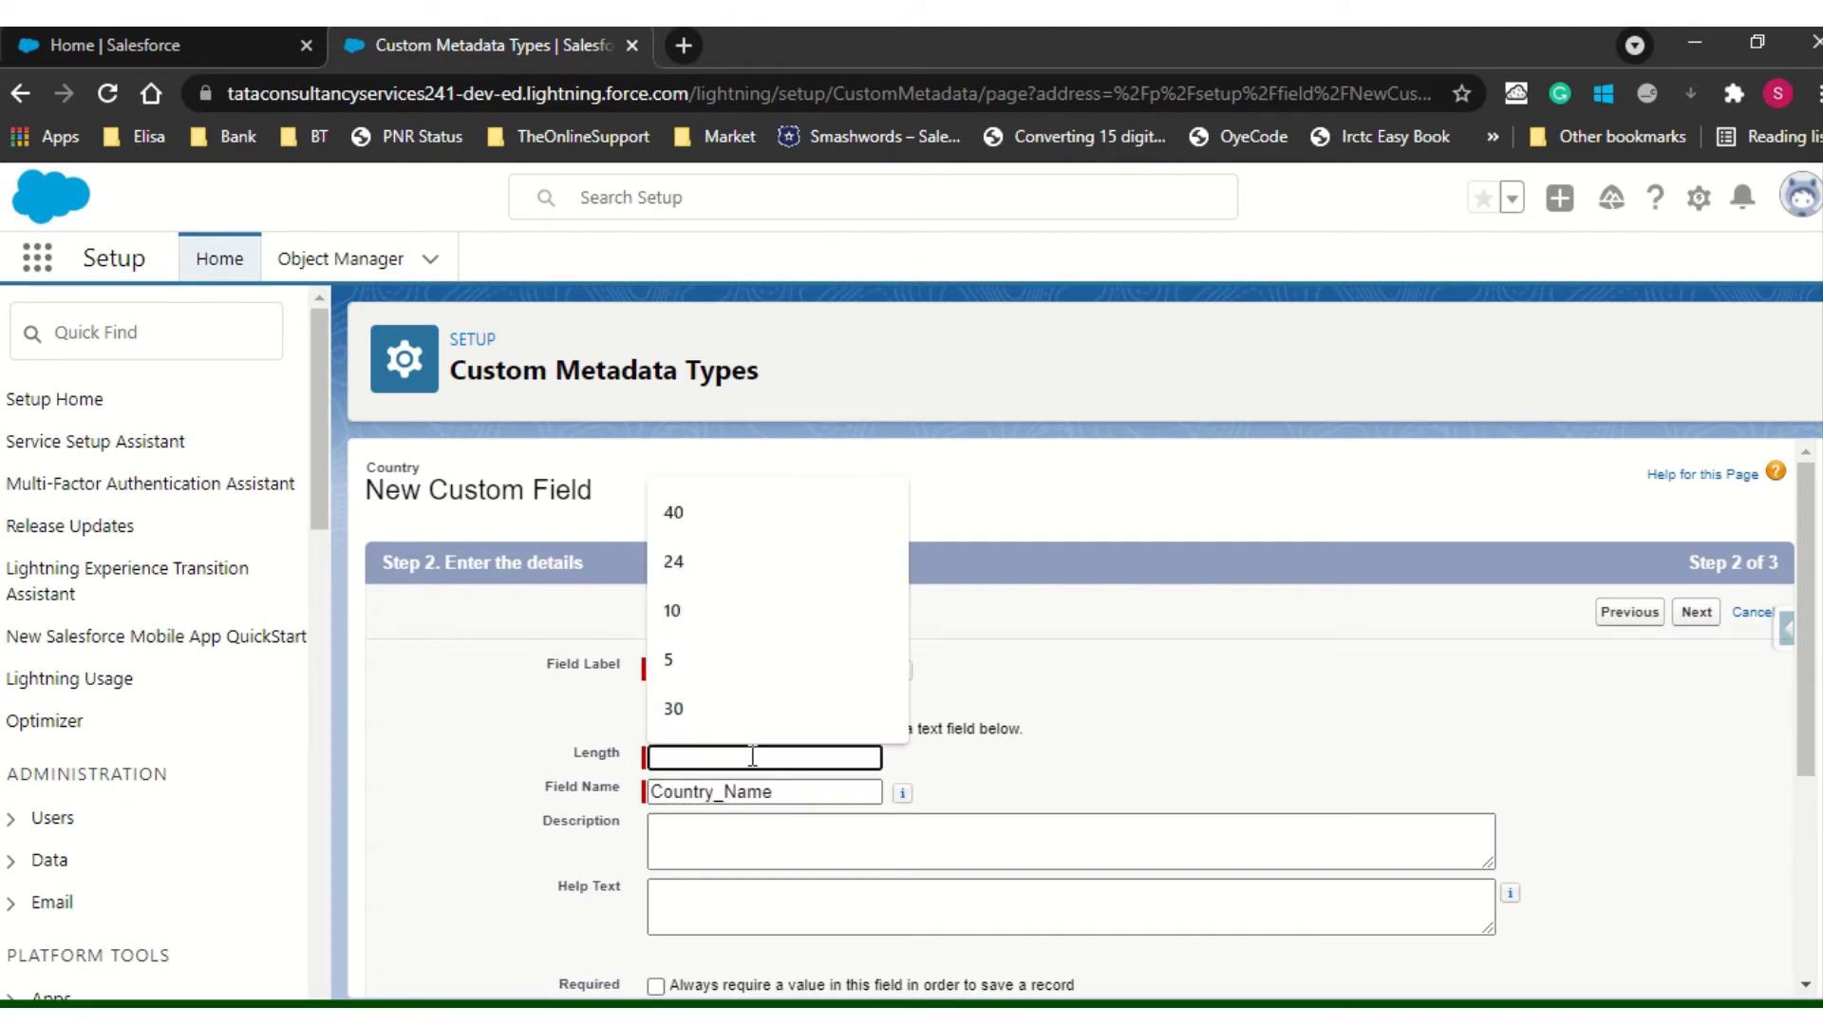
{"action": "type", "text": "40"}
{"action": "left_click", "coordinate": [1697, 616]}
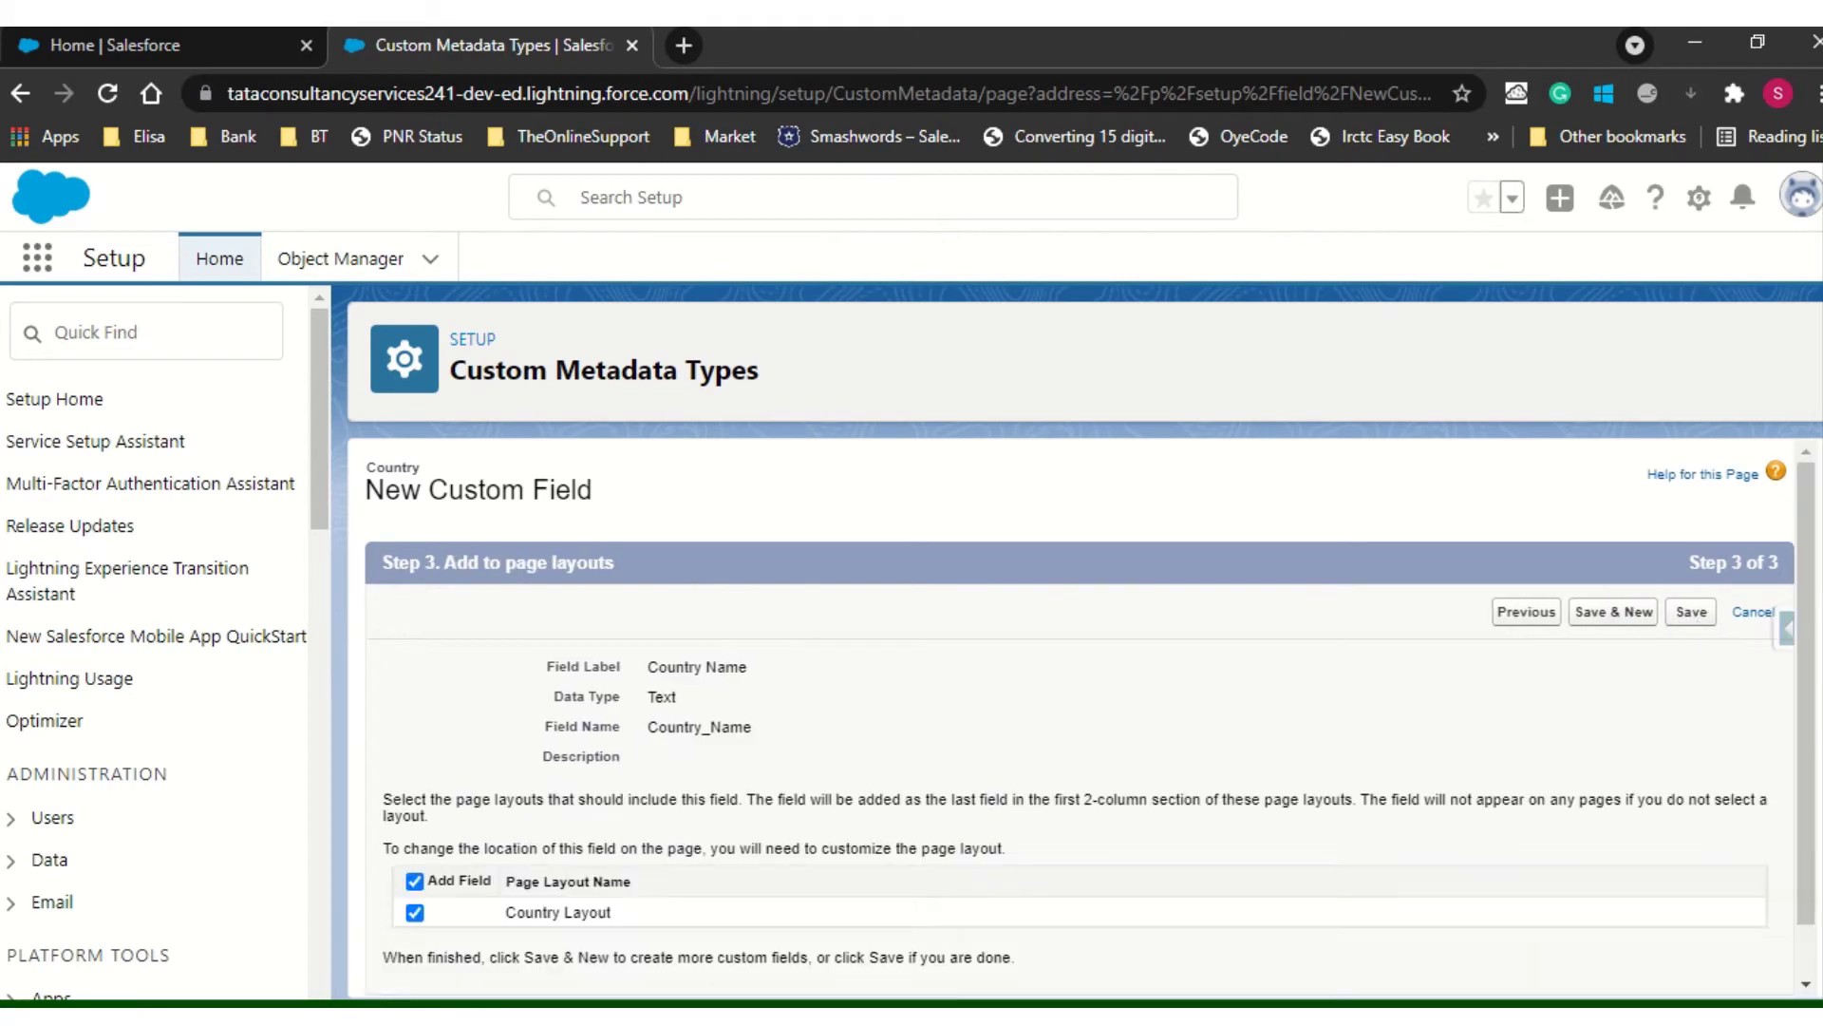
{"action": "scroll", "coordinate": [1091, 718], "scroll_direction": "down", "scroll_amount": 1}
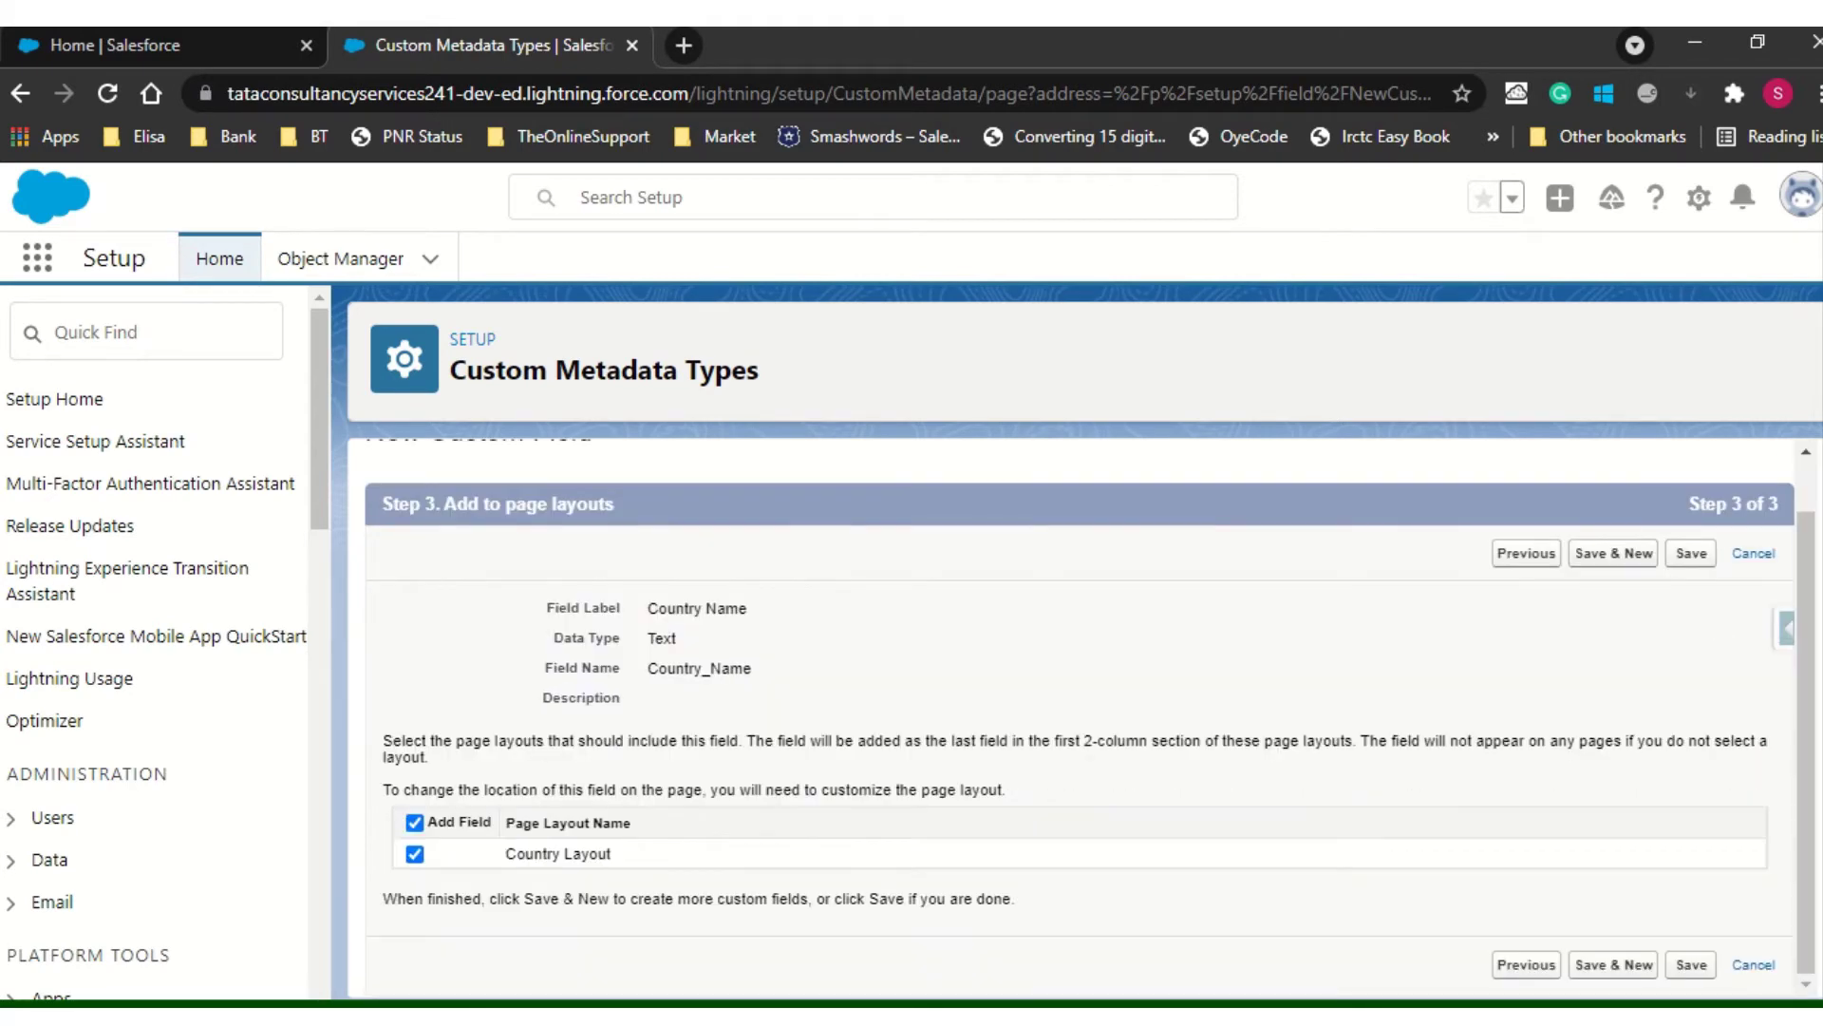
{"action": "left_click", "coordinate": [1690, 557]}
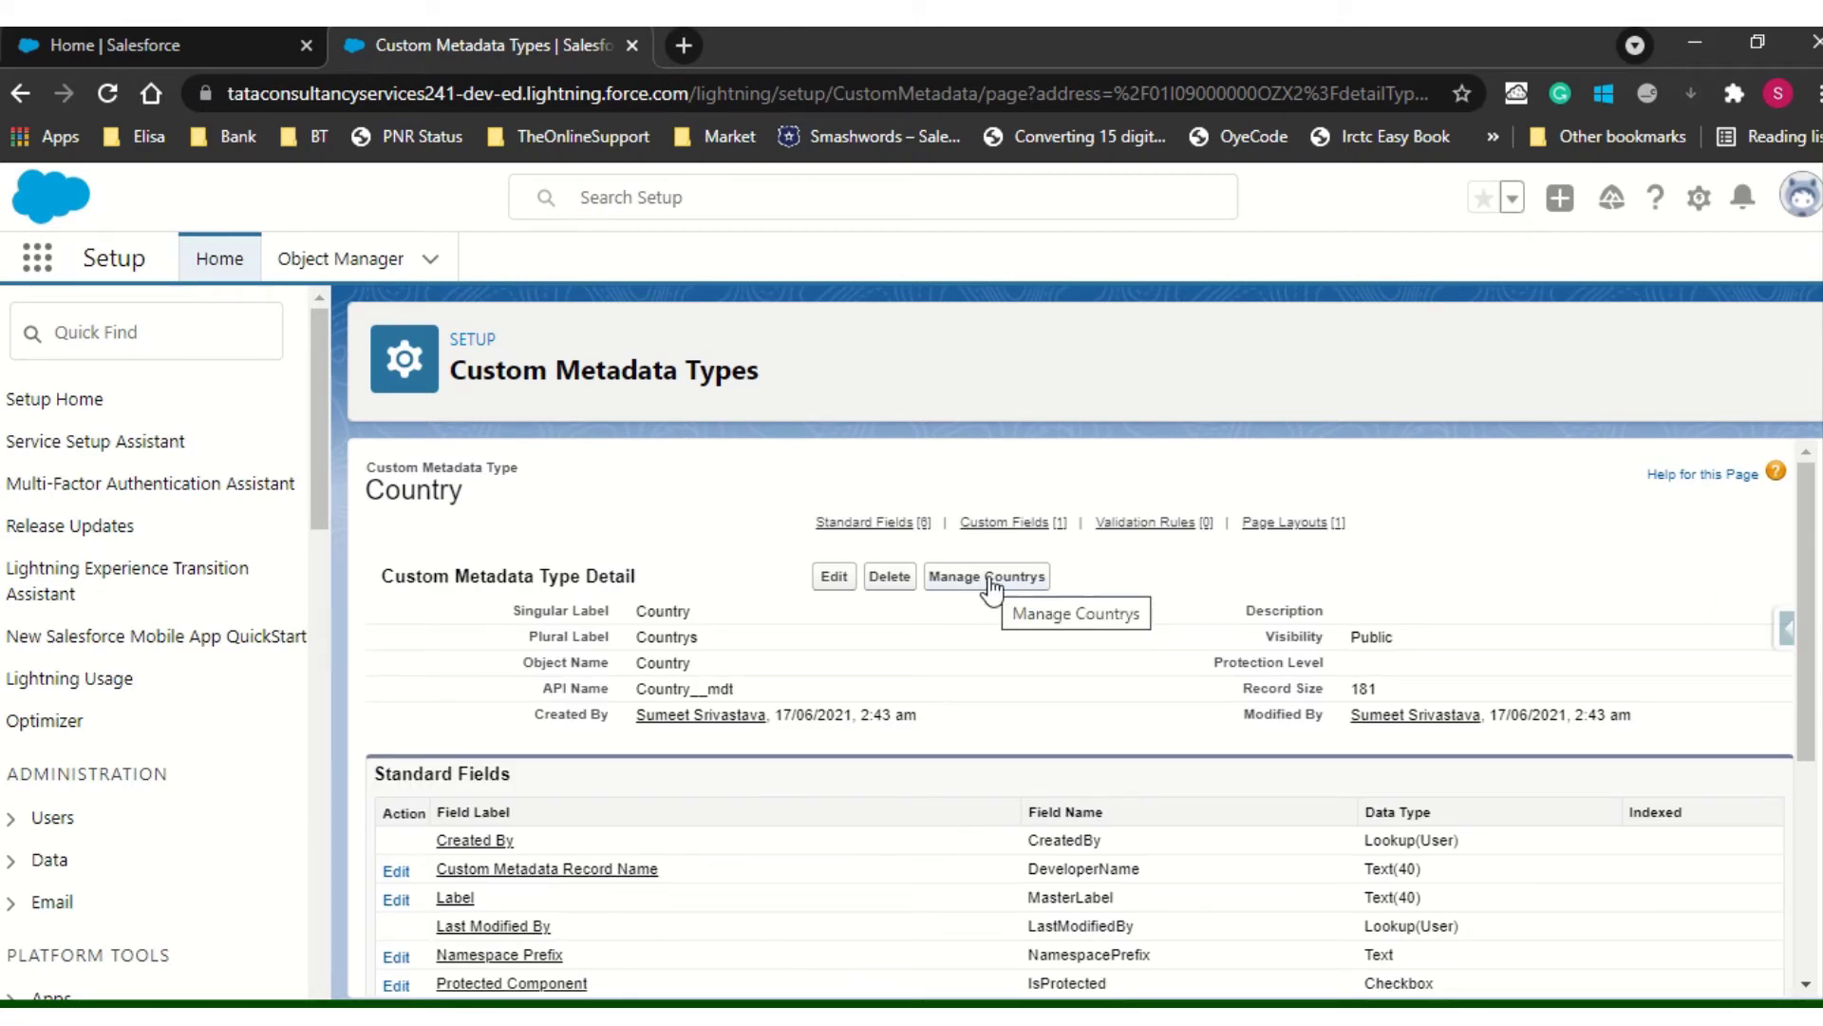
- Create a Country record labelled IN with Country Name India
{"action": "left_click", "coordinate": [992, 587]}
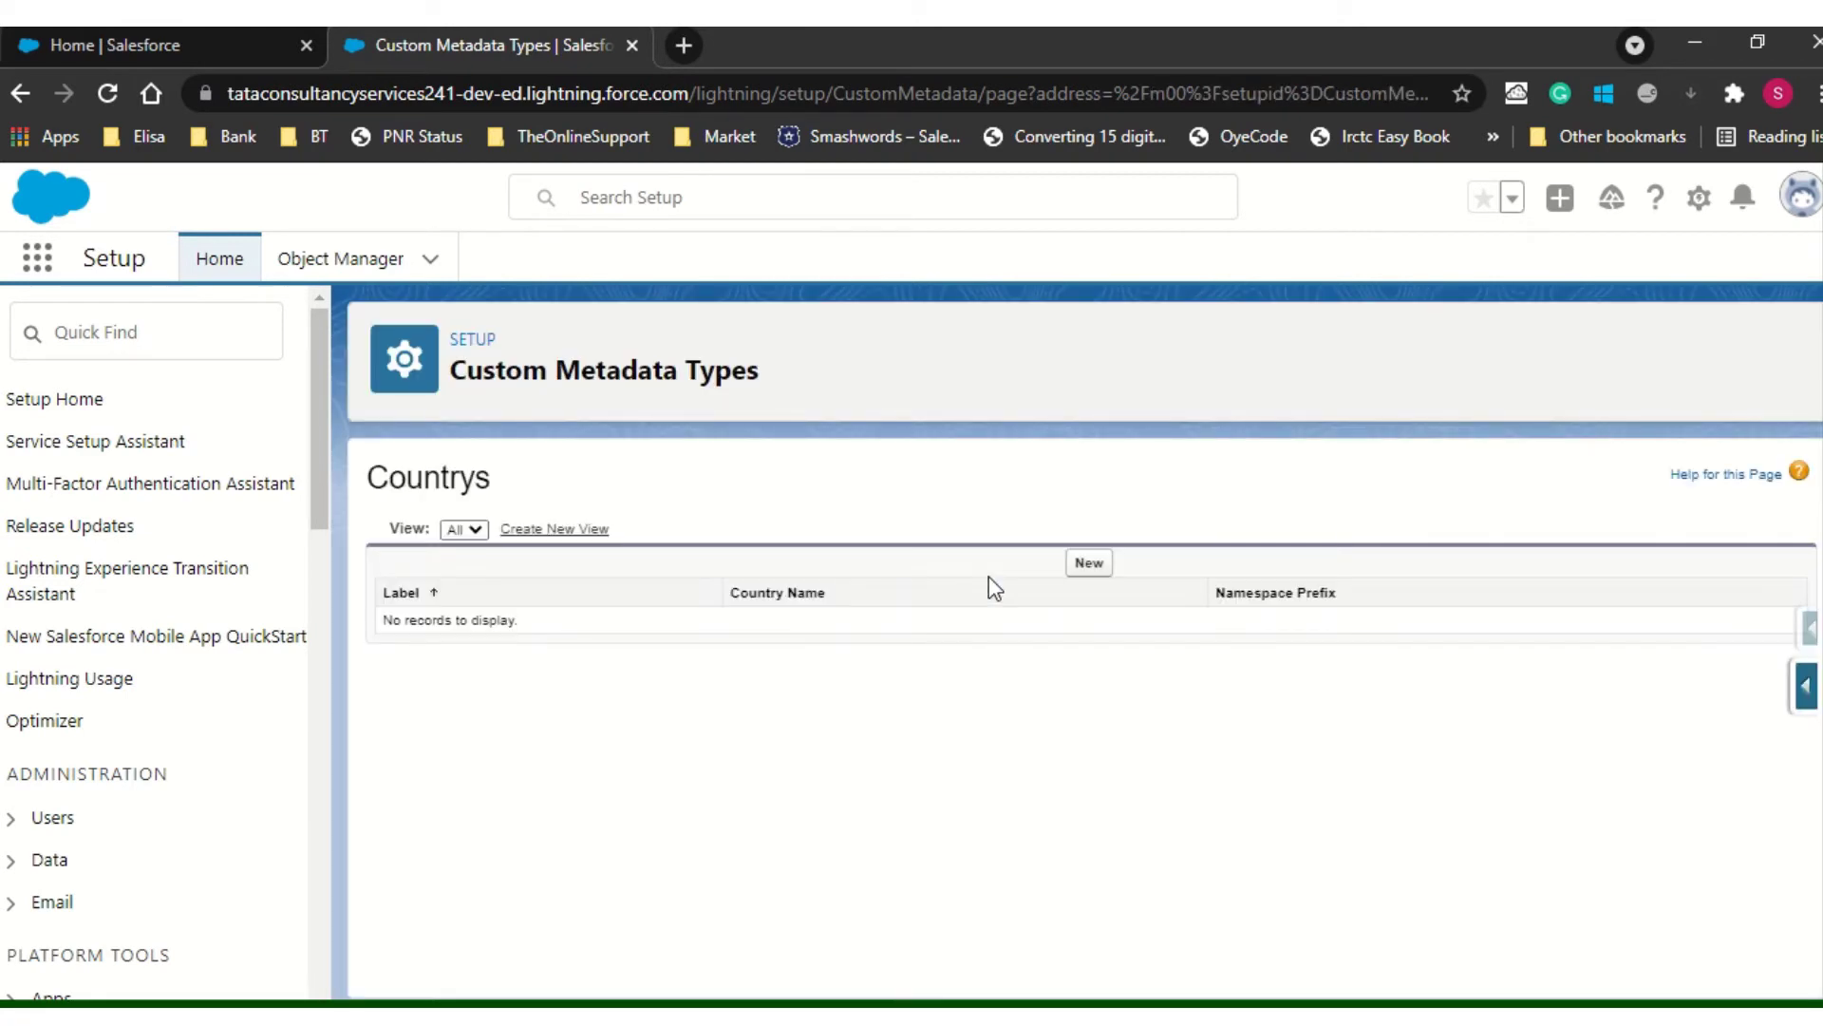
{"action": "left_click", "coordinate": [1089, 564]}
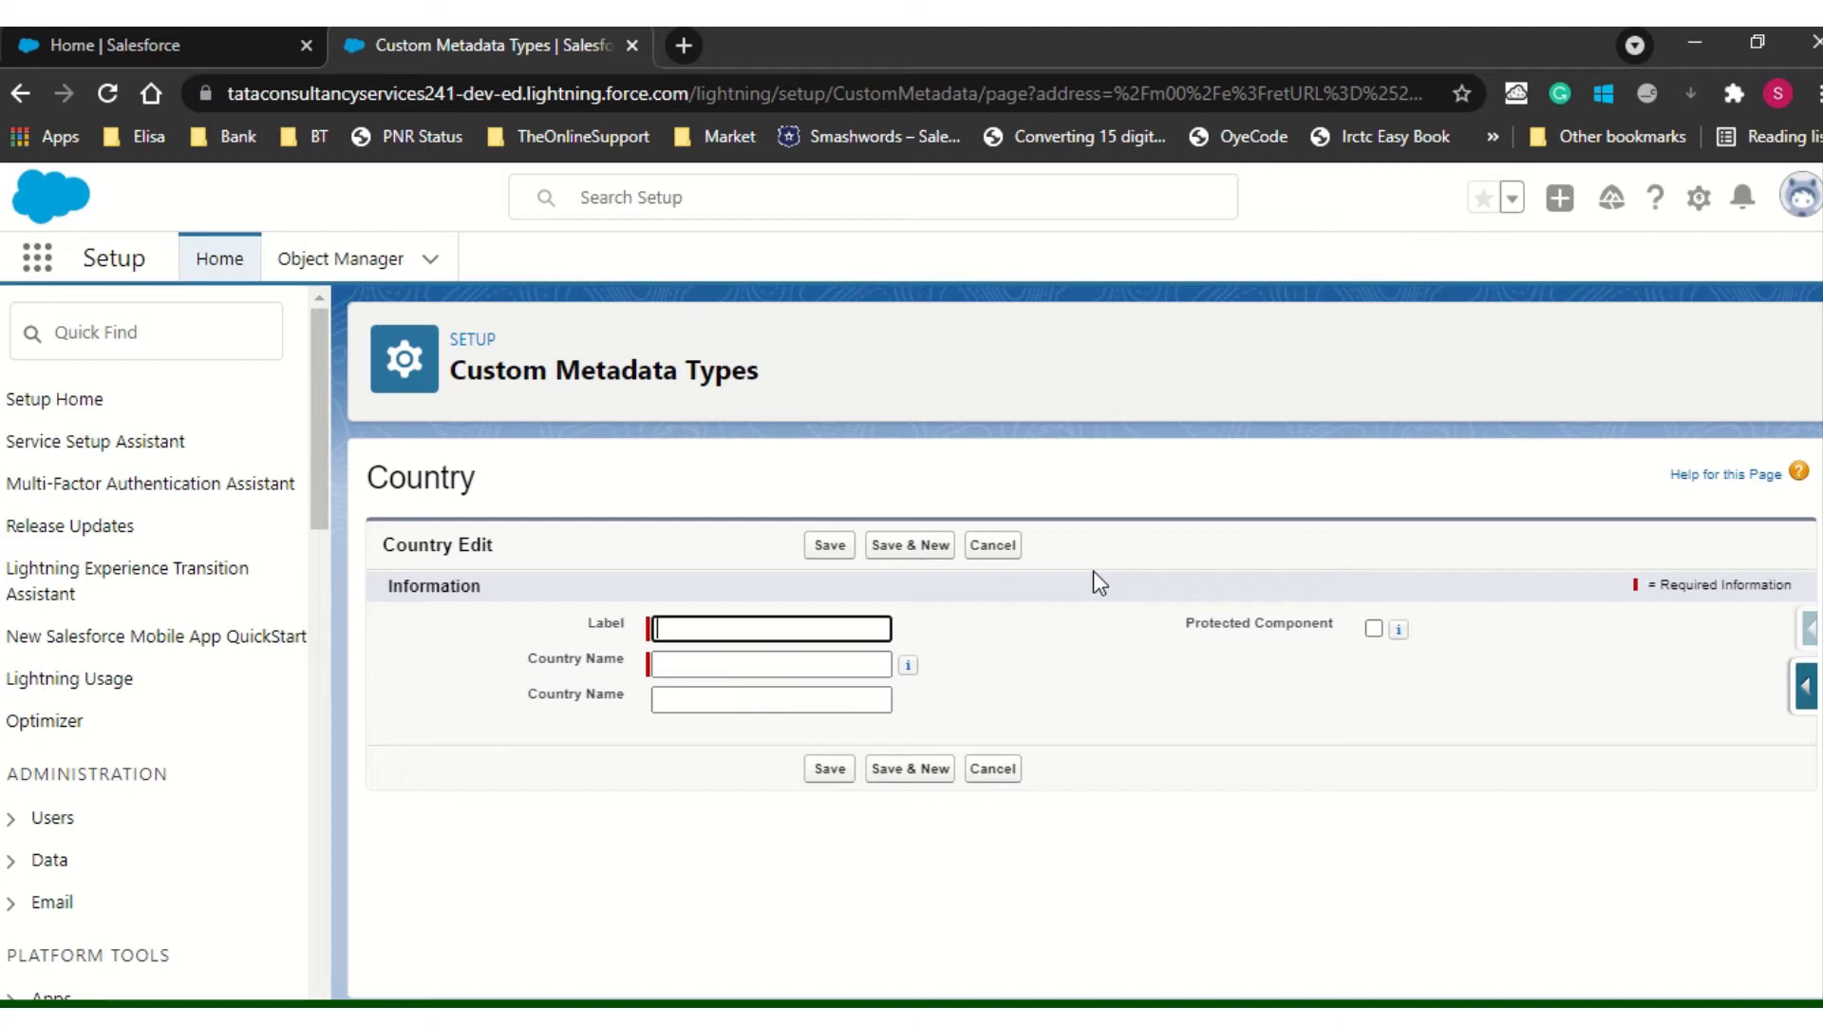
{"action": "left_click", "coordinate": [703, 627]}
{"action": "left_click_drag", "start_coordinate": [635, 668], "coordinate": [589, 668]}
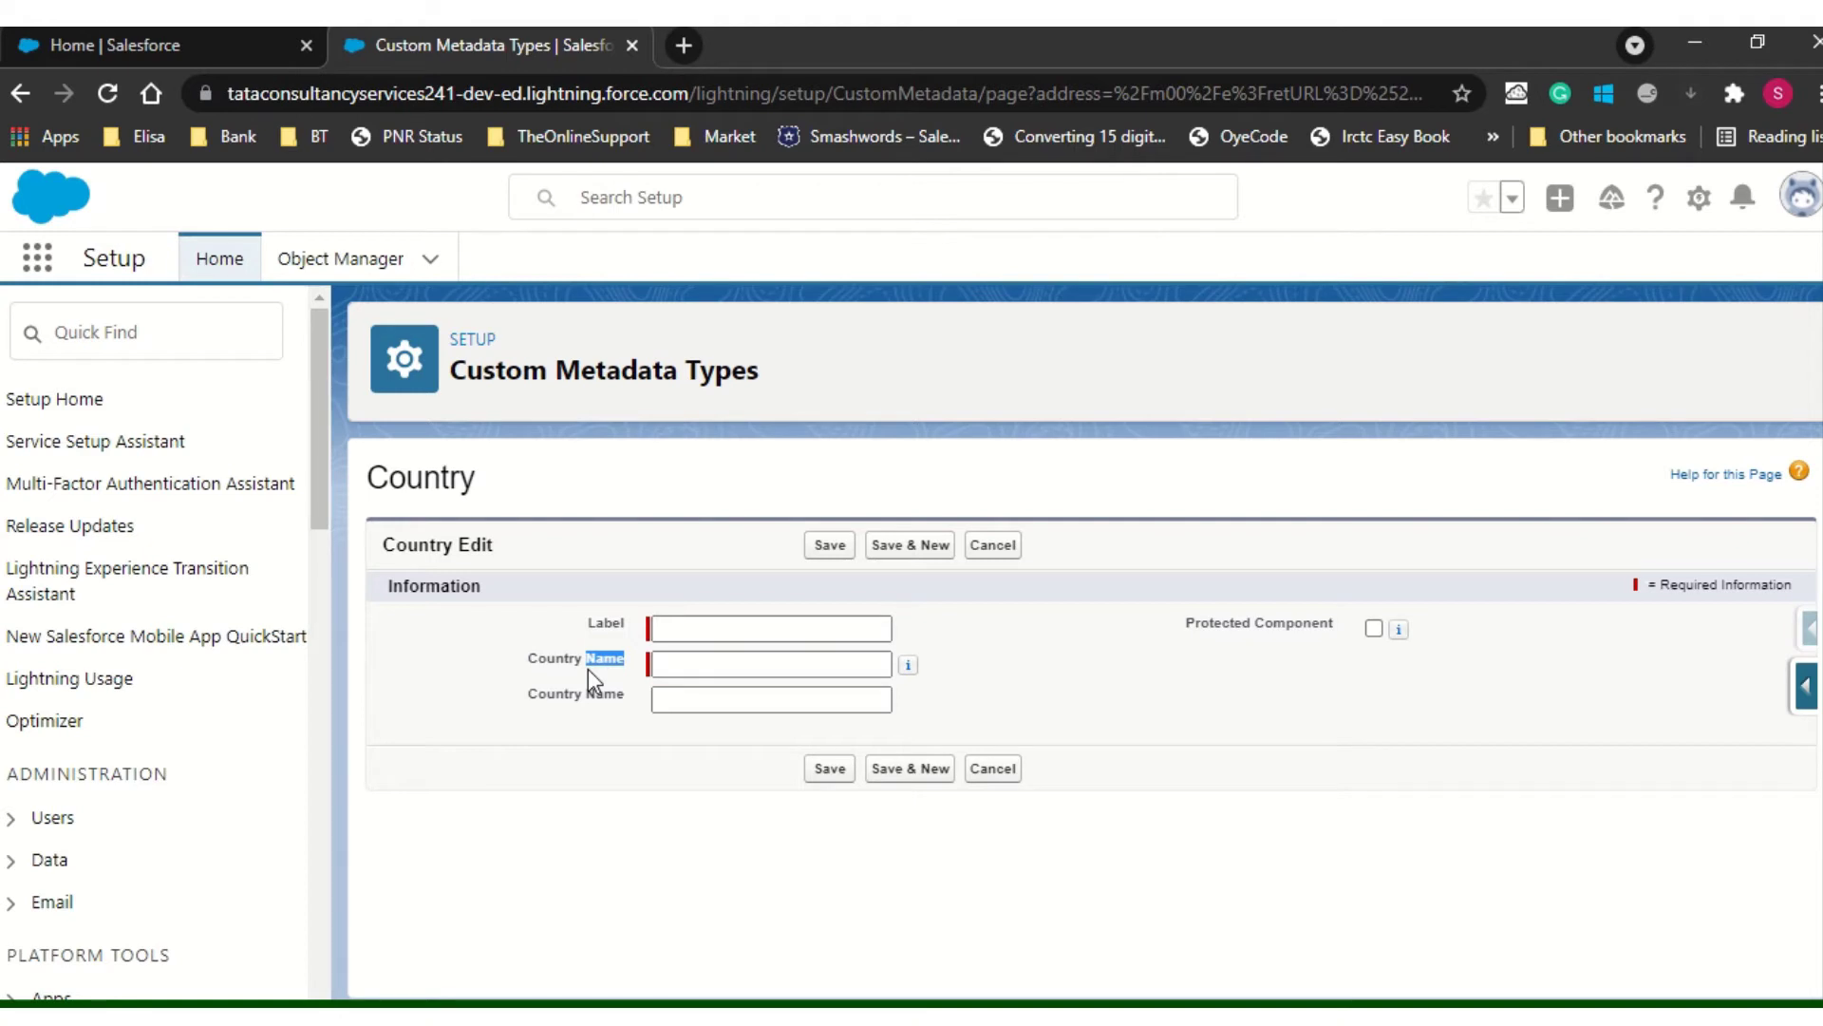
{"action": "left_click", "coordinate": [676, 626]}
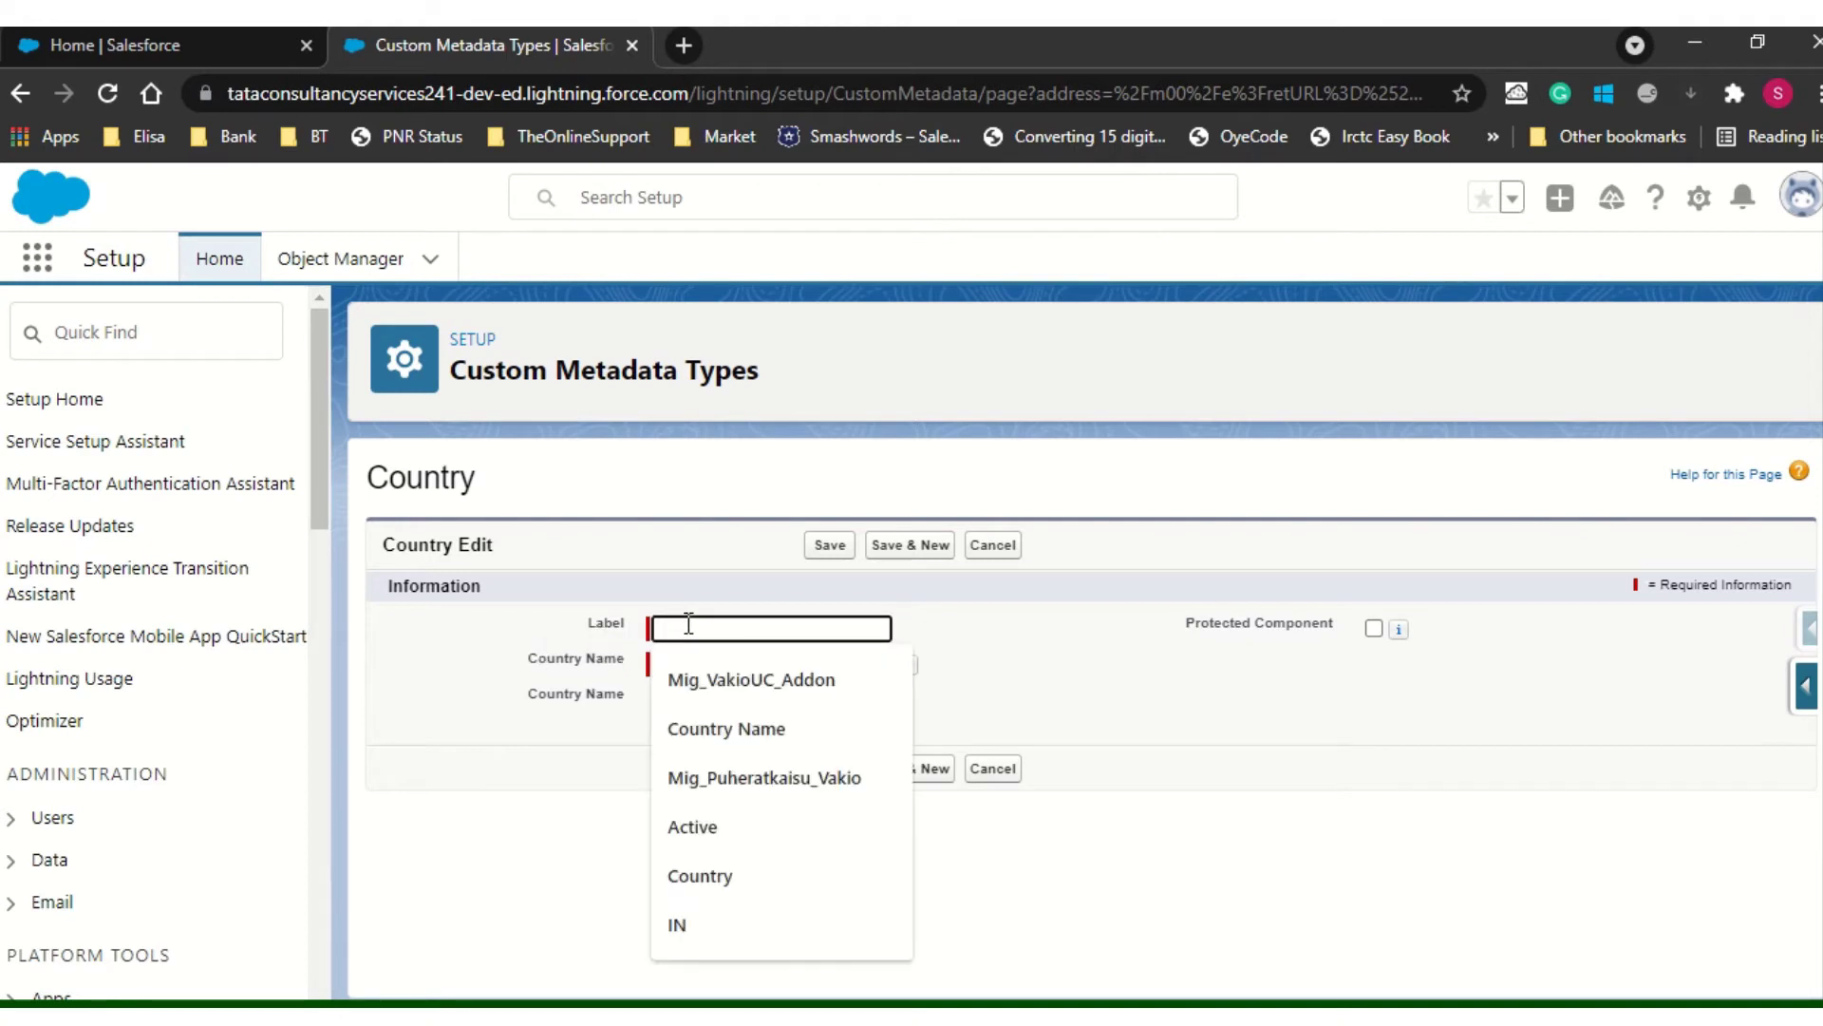
{"action": "type", "text": "IN"}
{"action": "key", "text": "Tab"}
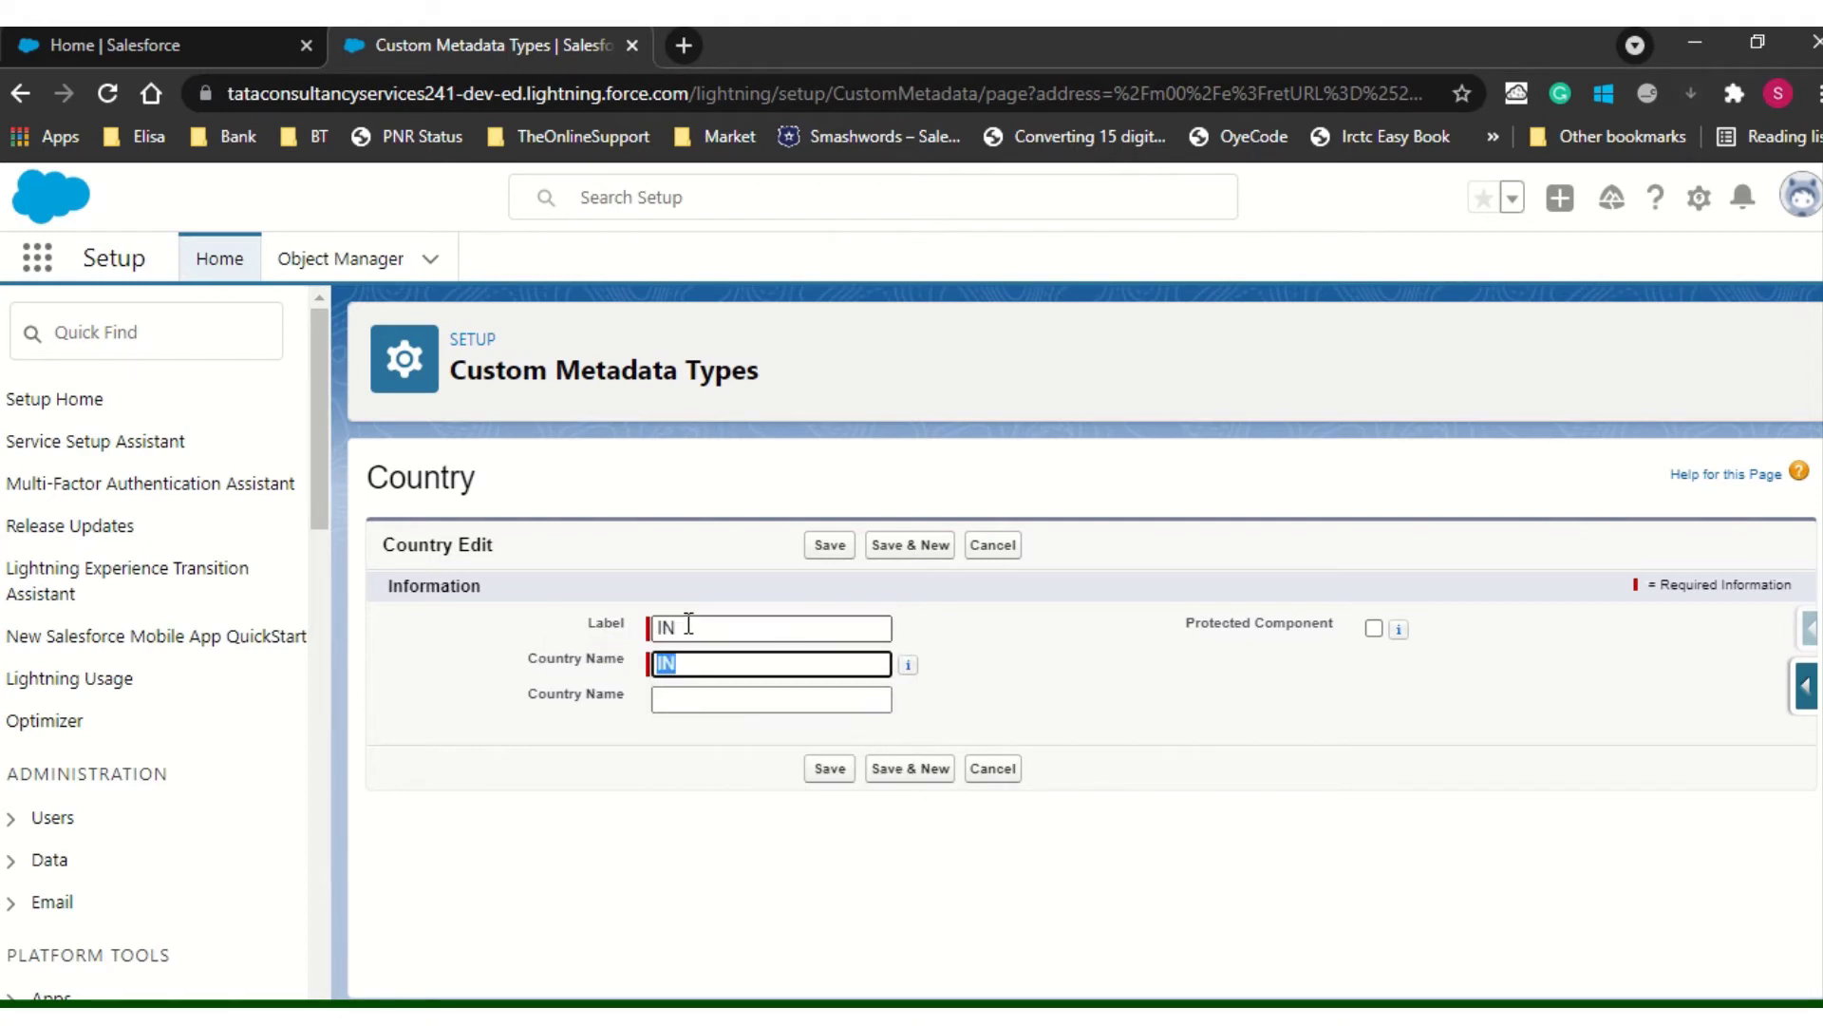
{"action": "key", "text": "Right"}
{"action": "key", "text": "Tab"}
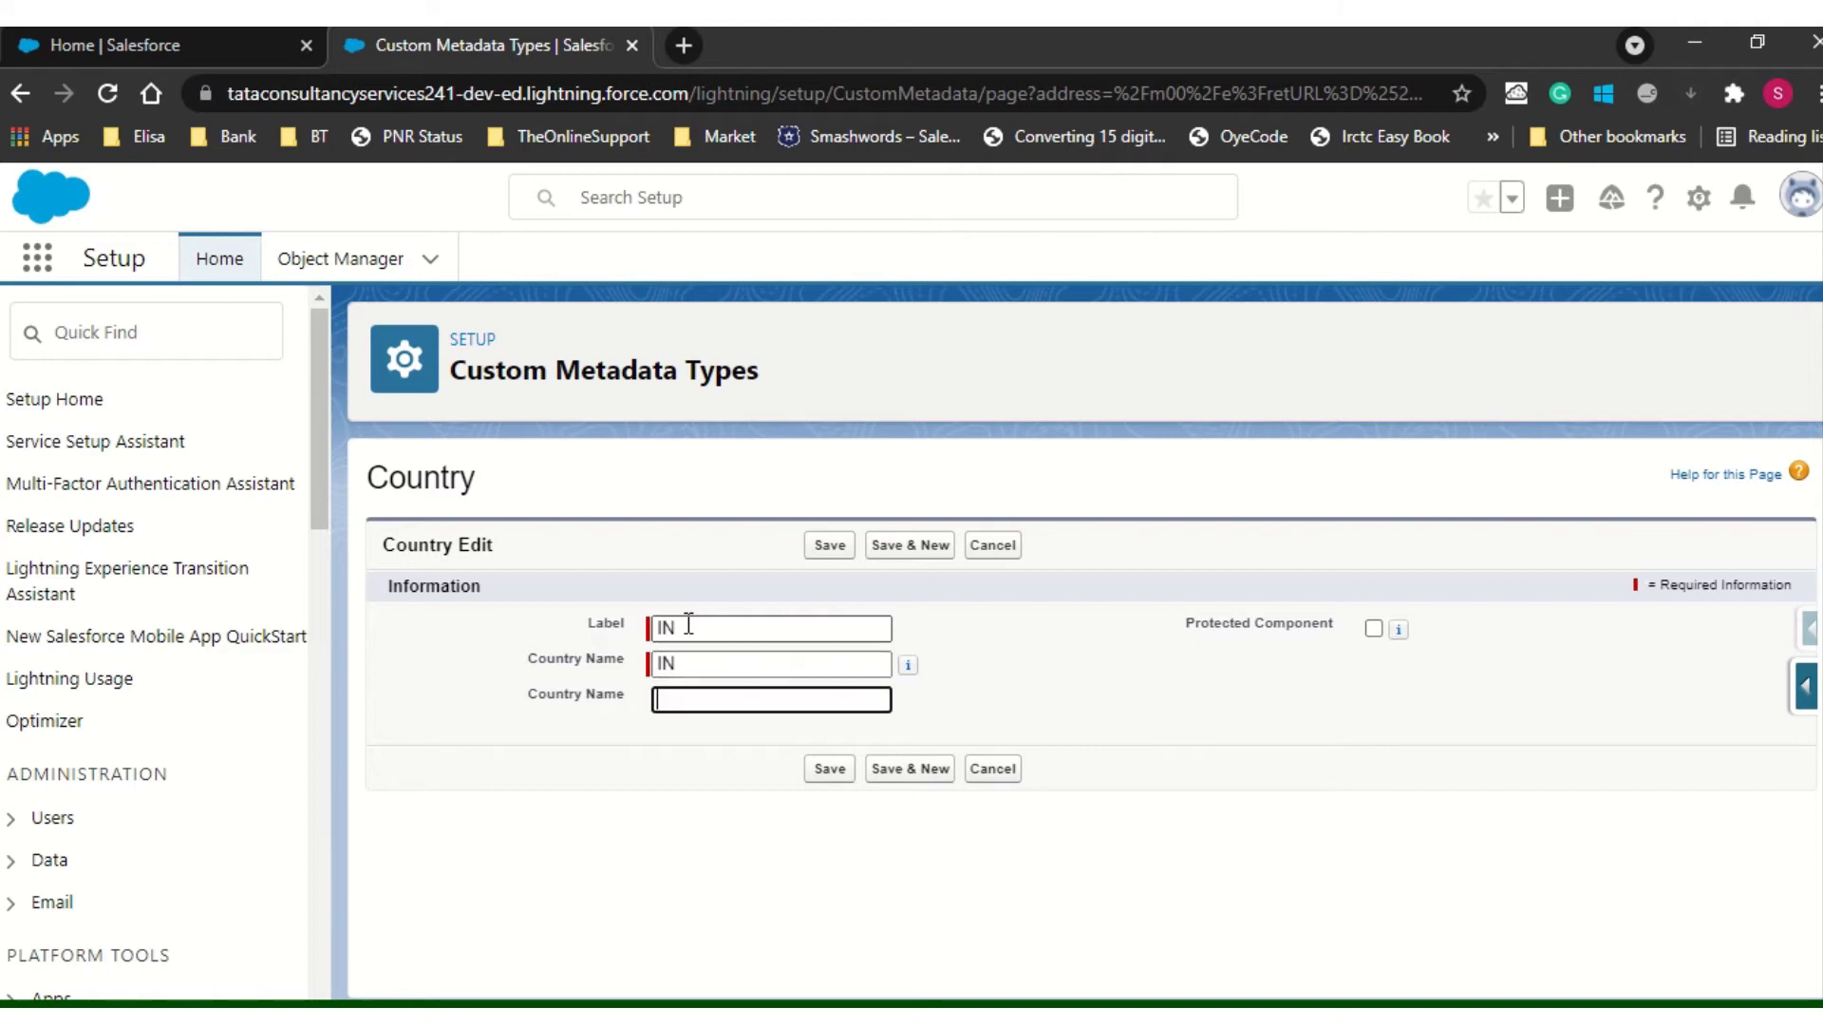
{"action": "type", "text": "India"}
{"action": "left_click", "coordinate": [824, 769]}
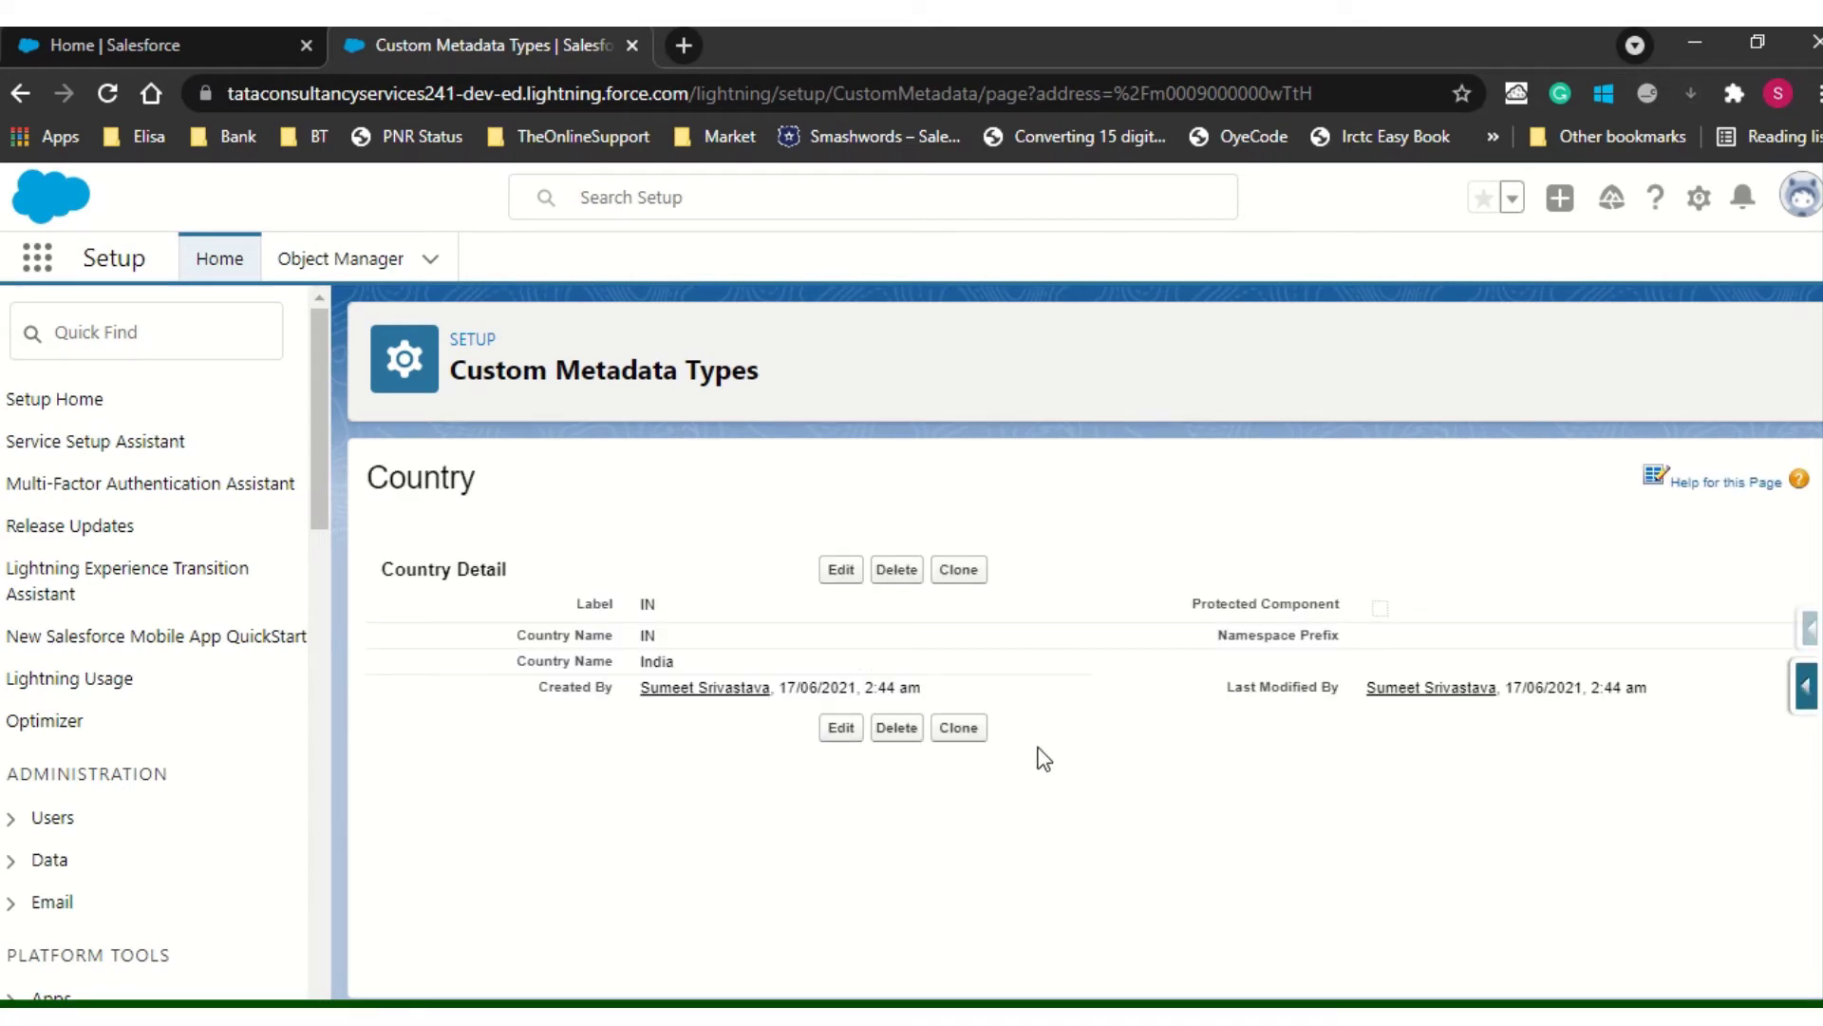
- Clone the IN record as US with Country Name United State, save it, and return to Setup
{"action": "left_click", "coordinate": [961, 727]}
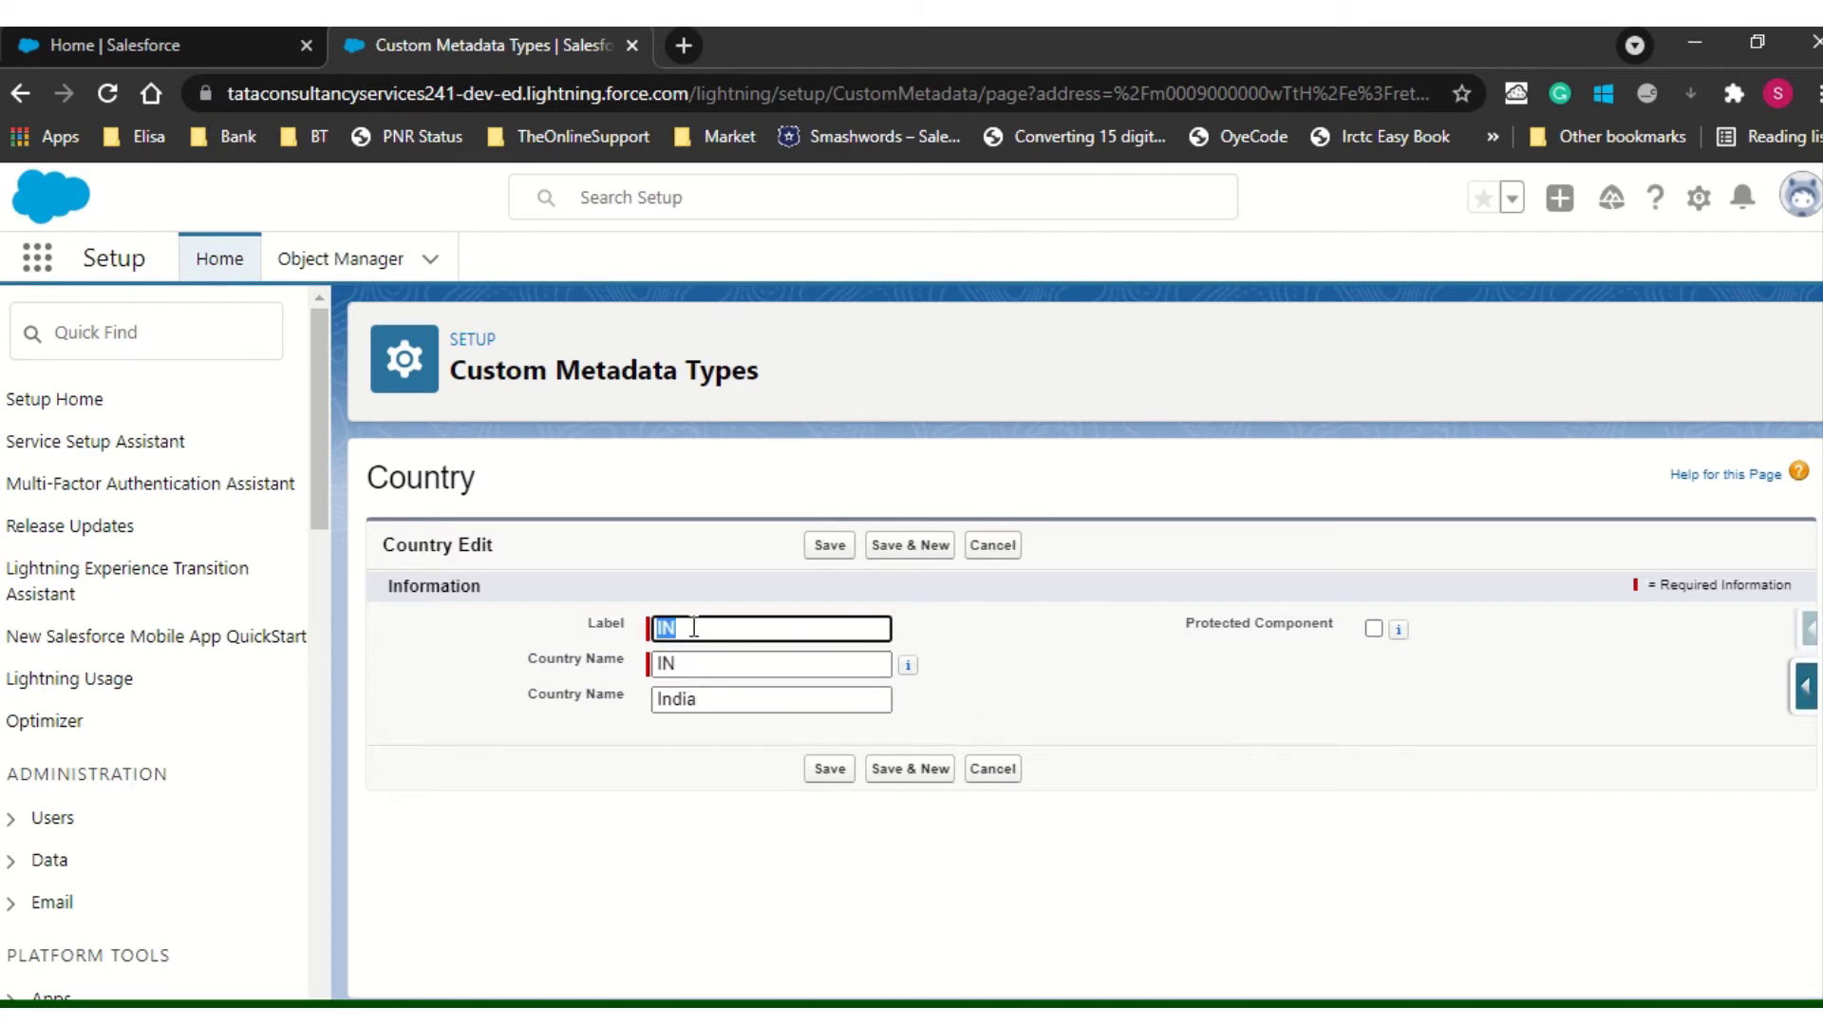
{"action": "type", "text": "US"}
{"action": "key", "text": "Tab"}
{"action": "type", "text": "US"}
{"action": "key", "text": "Tab"}
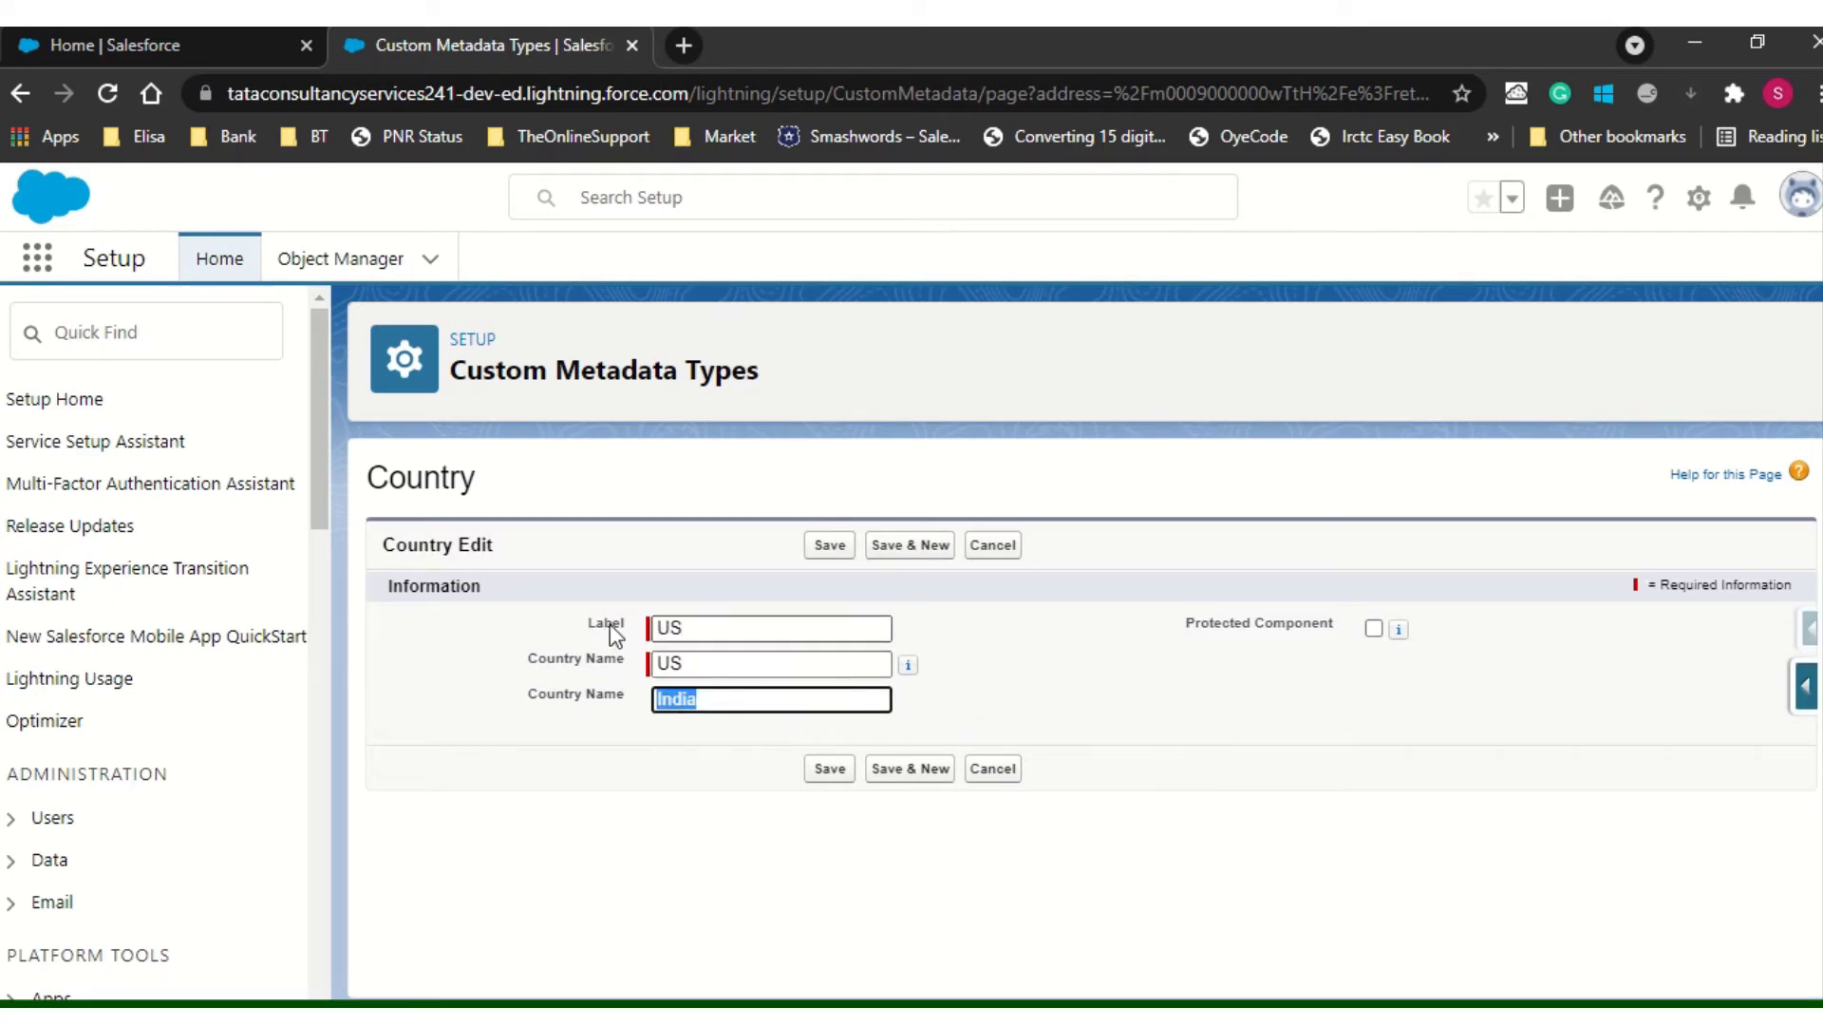
{"action": "type", "text": "United State"}
{"action": "left_click", "coordinate": [826, 767]}
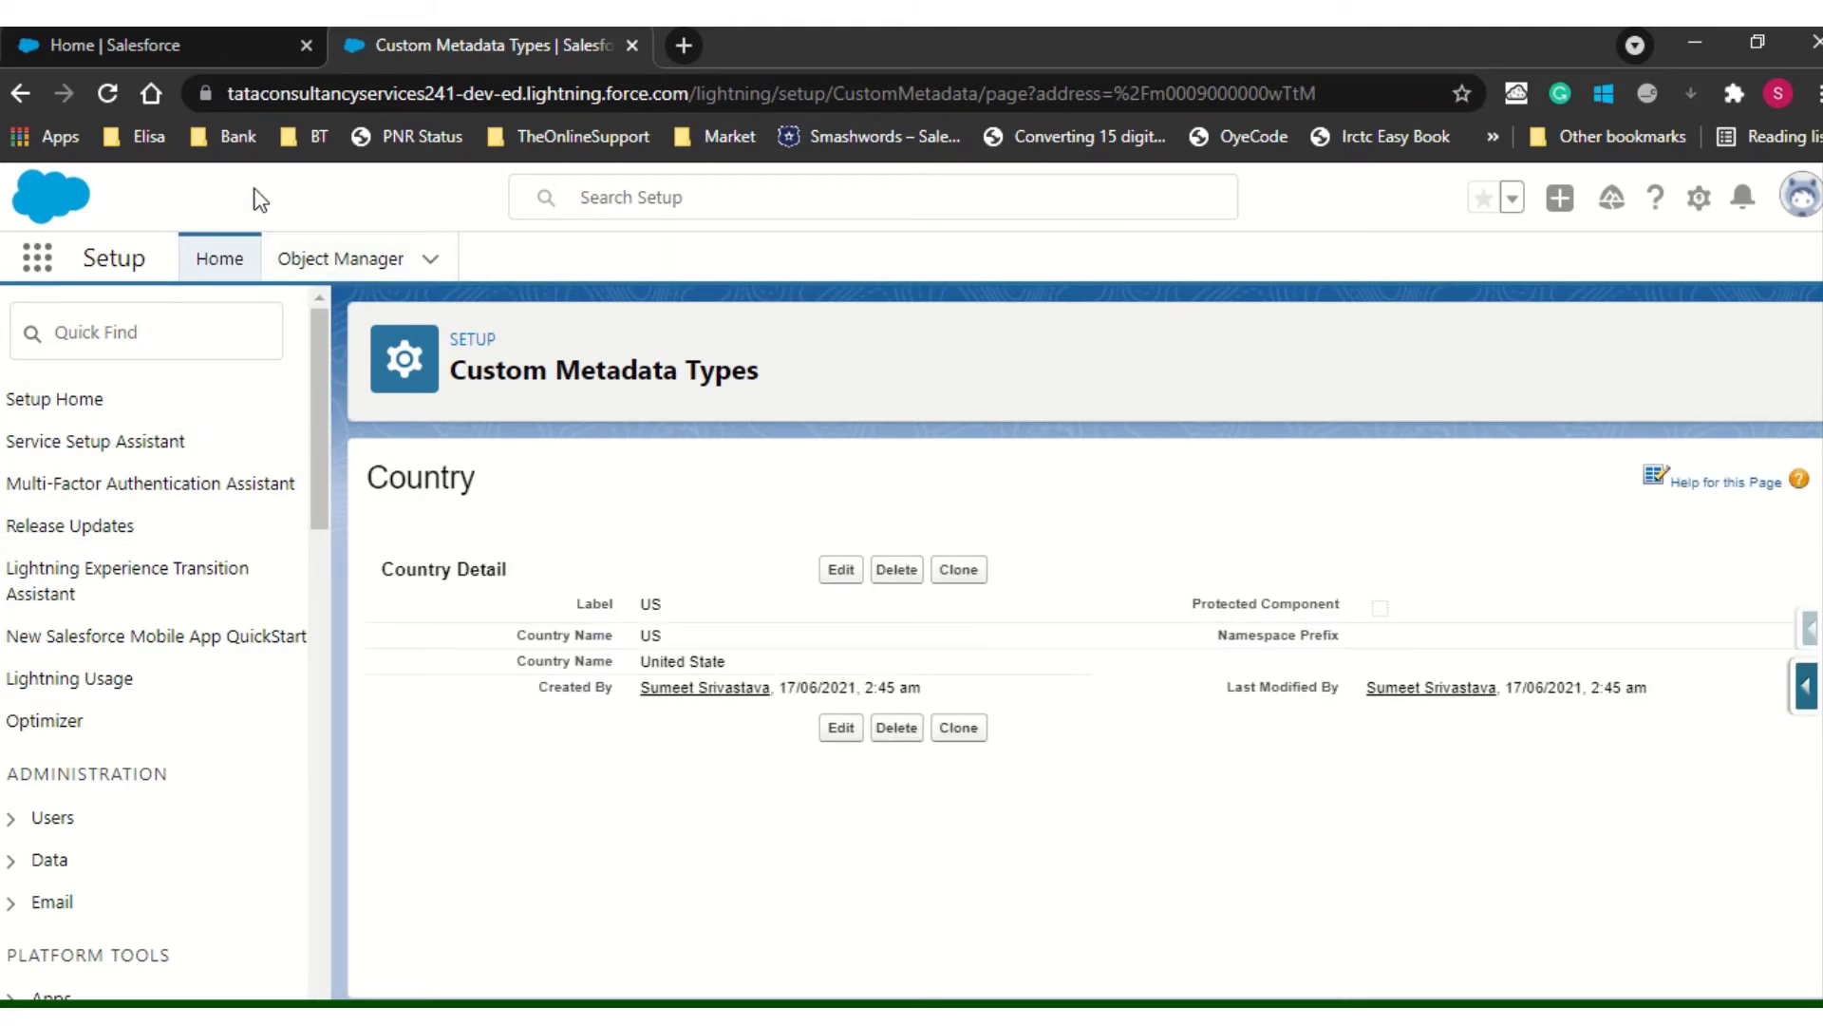
{"action": "left_click", "coordinate": [207, 43]}
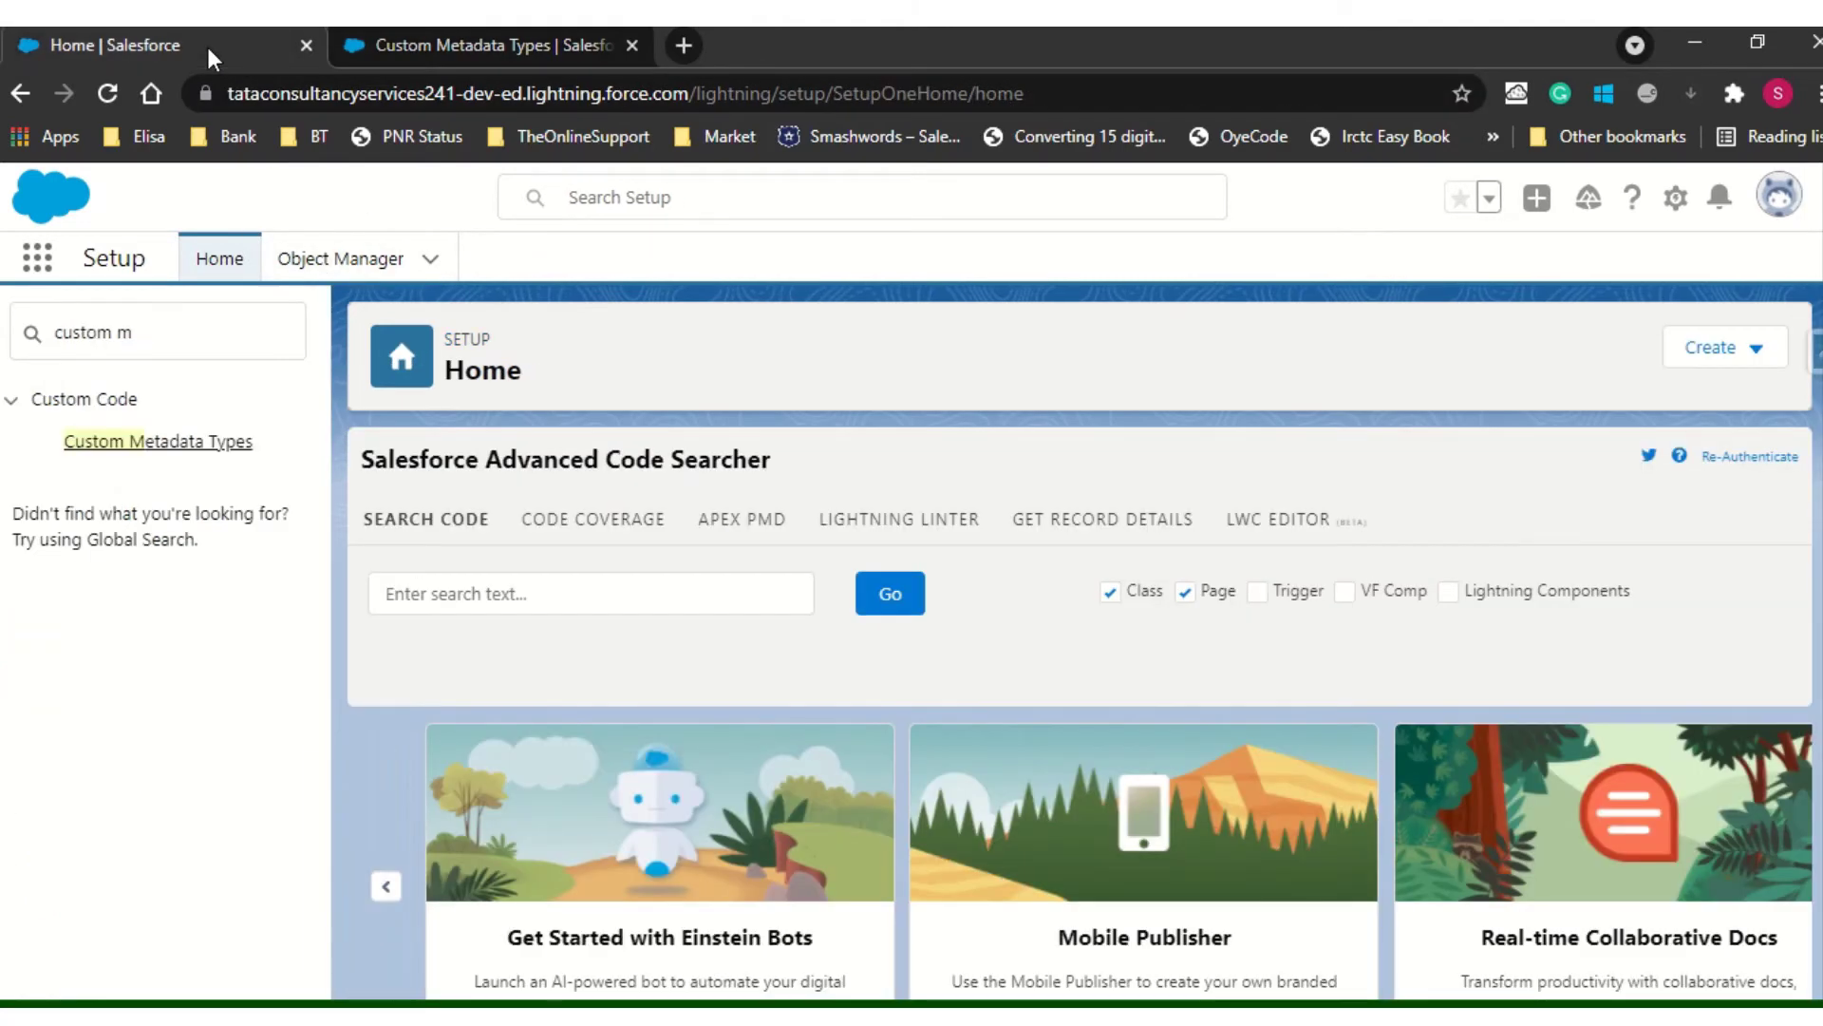
- Check that Country's Manage Records list shows IN and US, then launch the Developer Console
{"action": "left_click", "coordinate": [218, 447]}
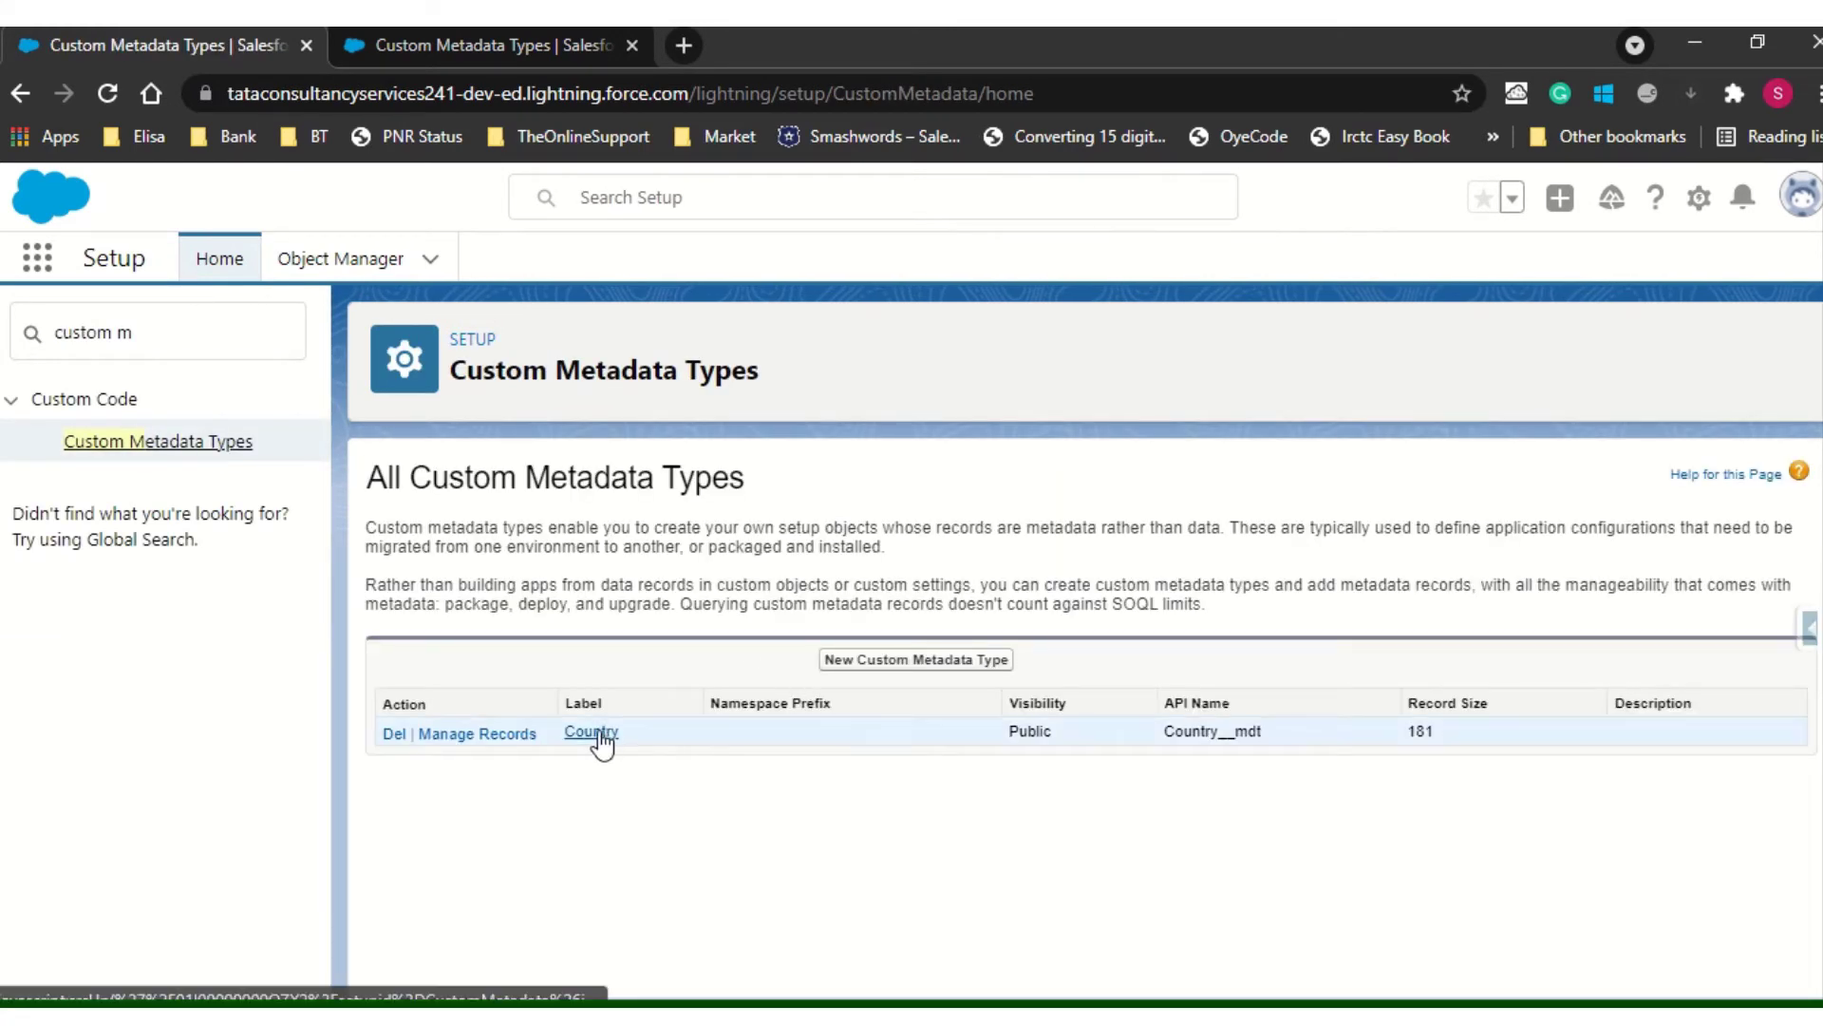
{"action": "left_click", "coordinate": [509, 735]}
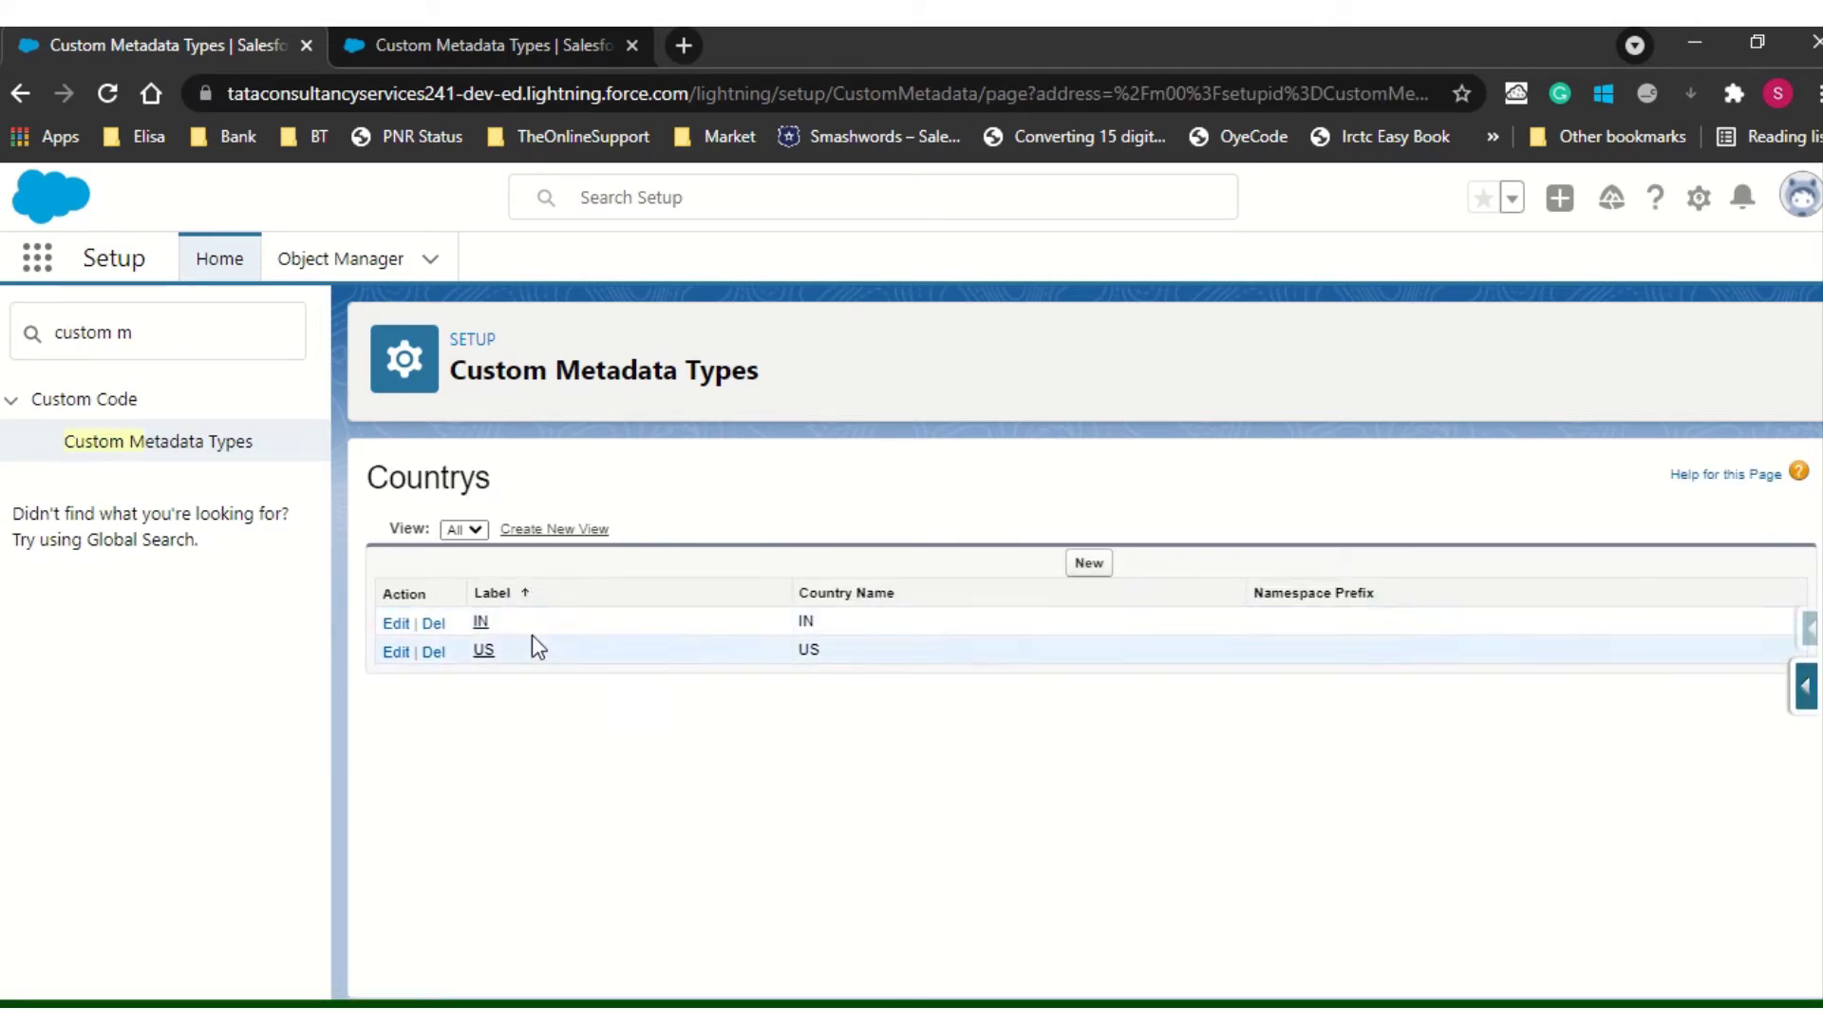
{"action": "mouse_move", "coordinate": [480, 621]}
{"action": "left_mouse_down"}
{"action": "mouse_move", "coordinate": [520, 592]}
{"action": "mouse_move", "coordinate": [537, 610]}
{"action": "mouse_move", "coordinate": [465, 594]}
{"action": "left_mouse_up"}
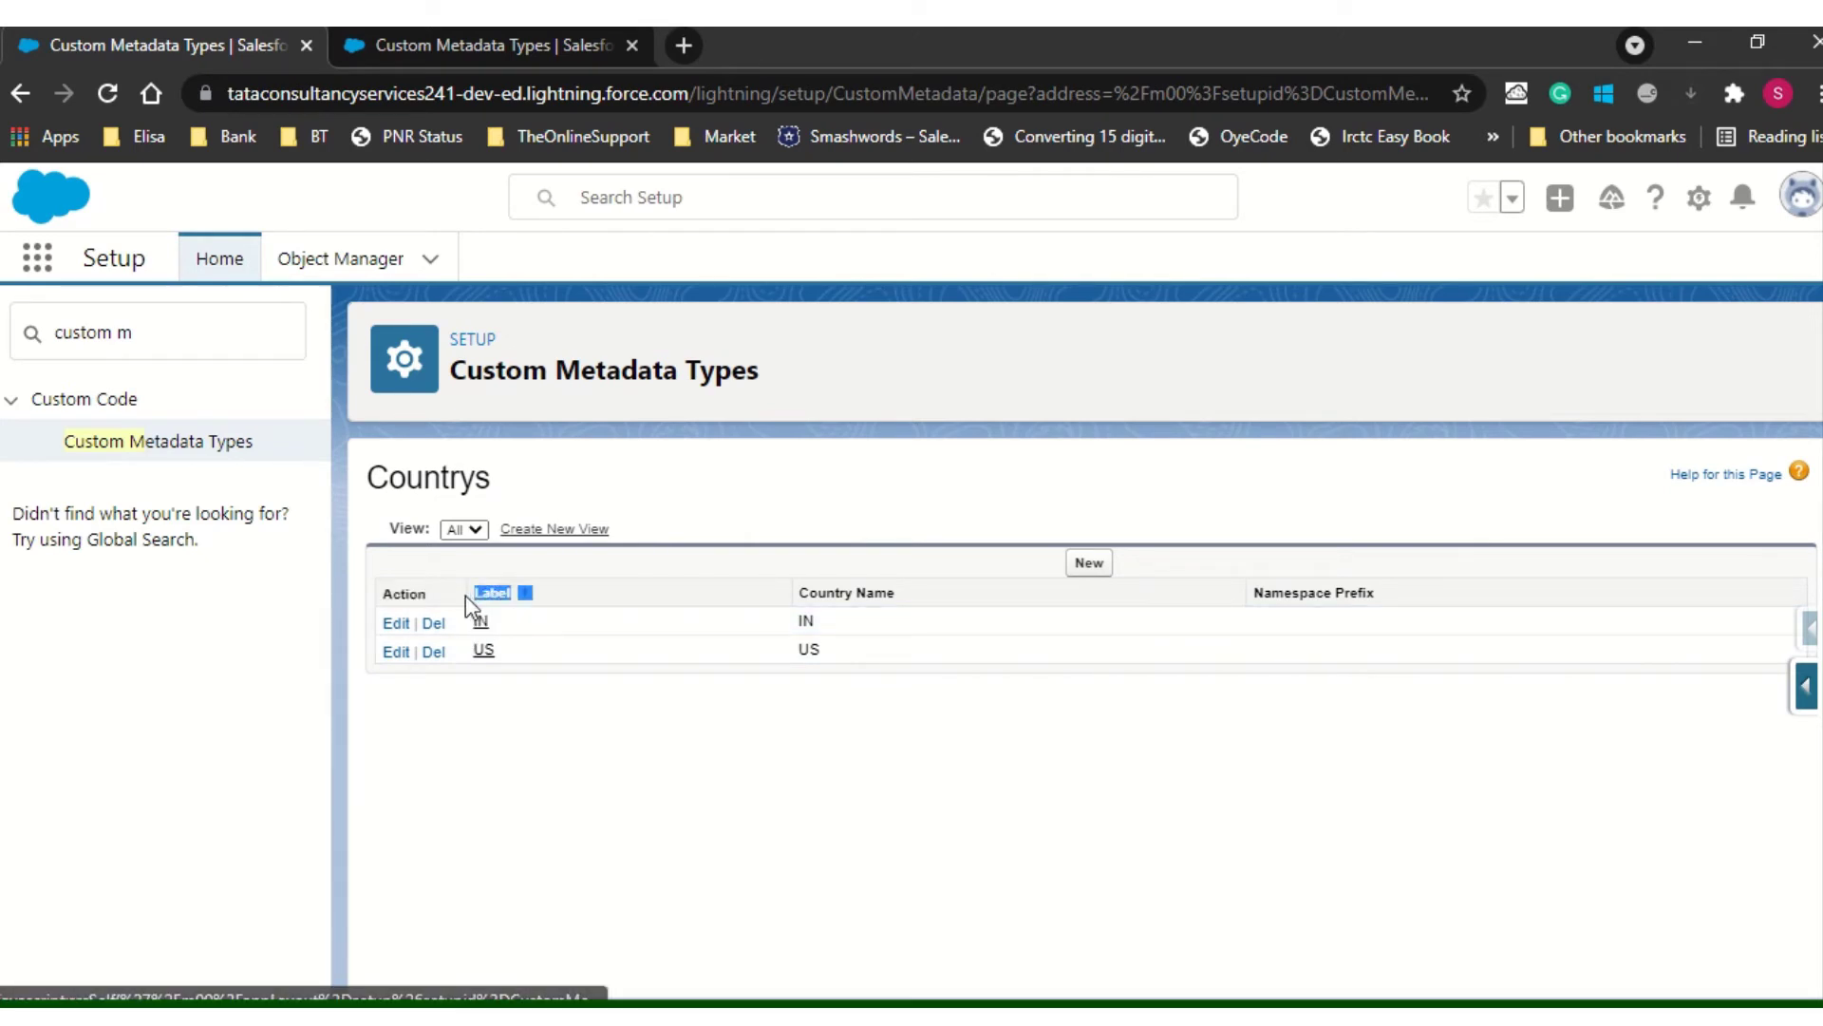
{"action": "left_click", "coordinate": [1701, 200]}
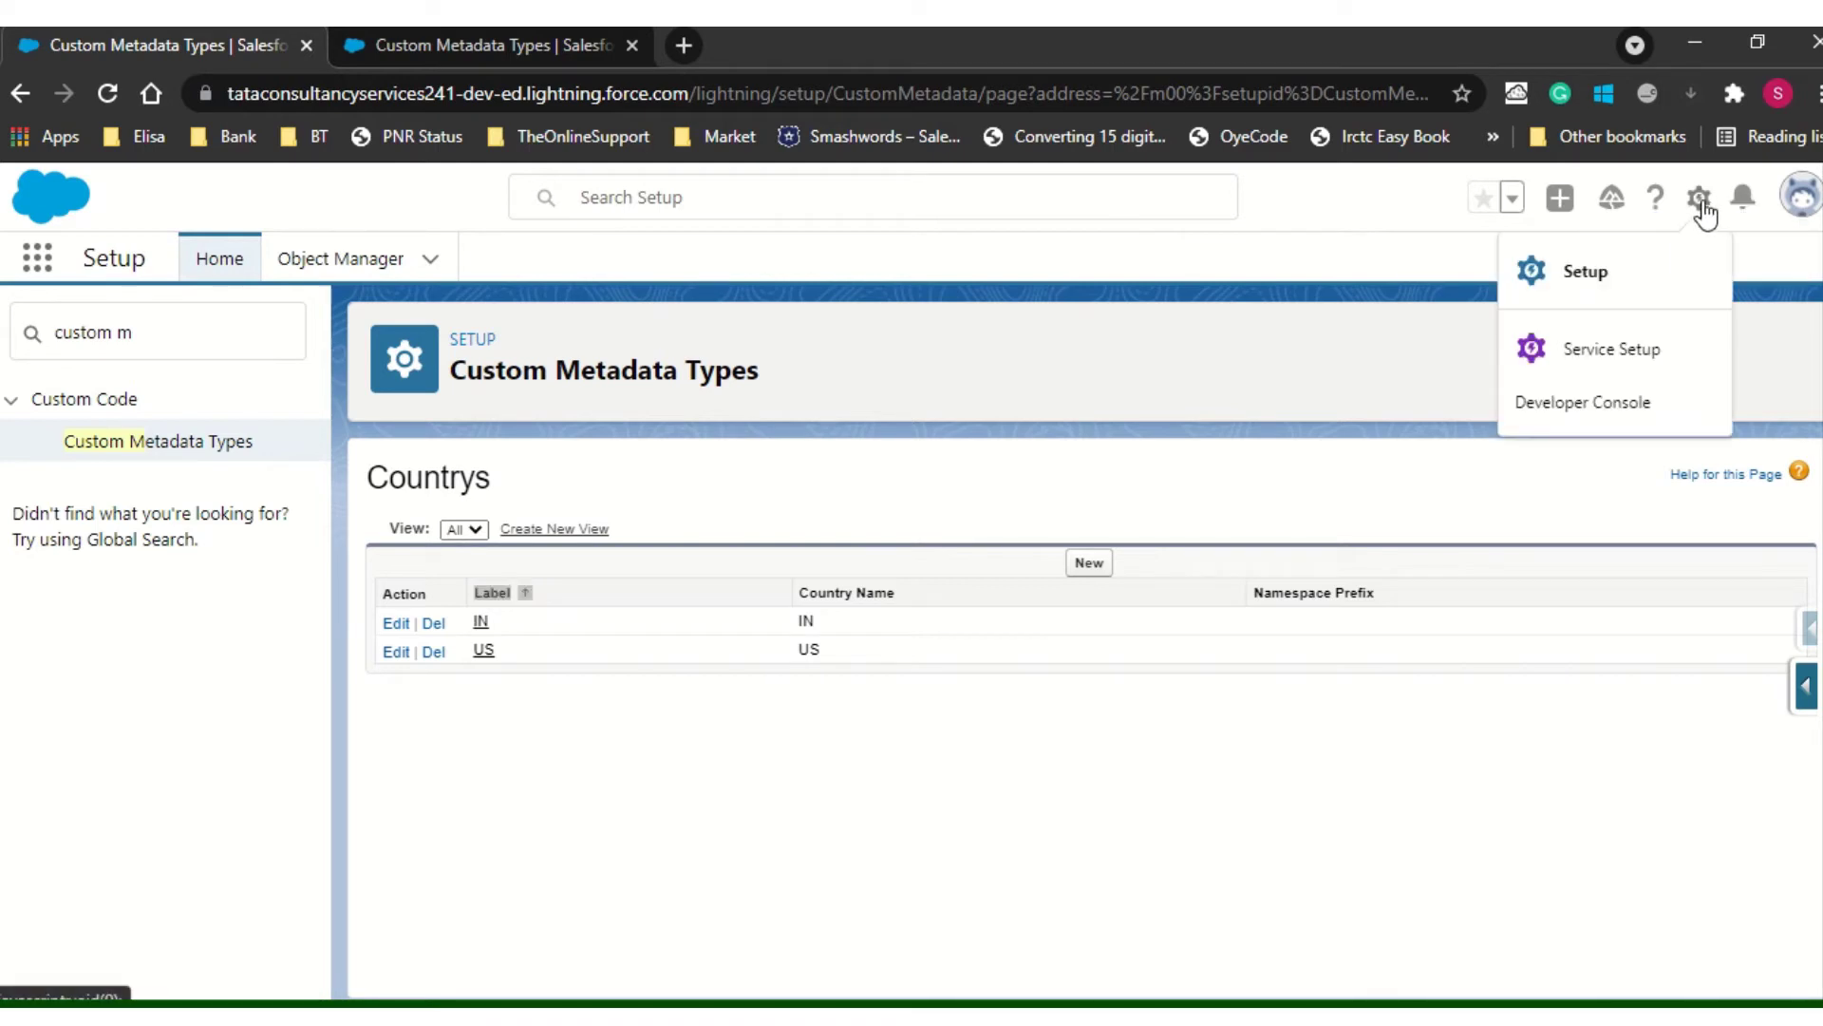
{"action": "left_click", "coordinate": [1617, 409]}
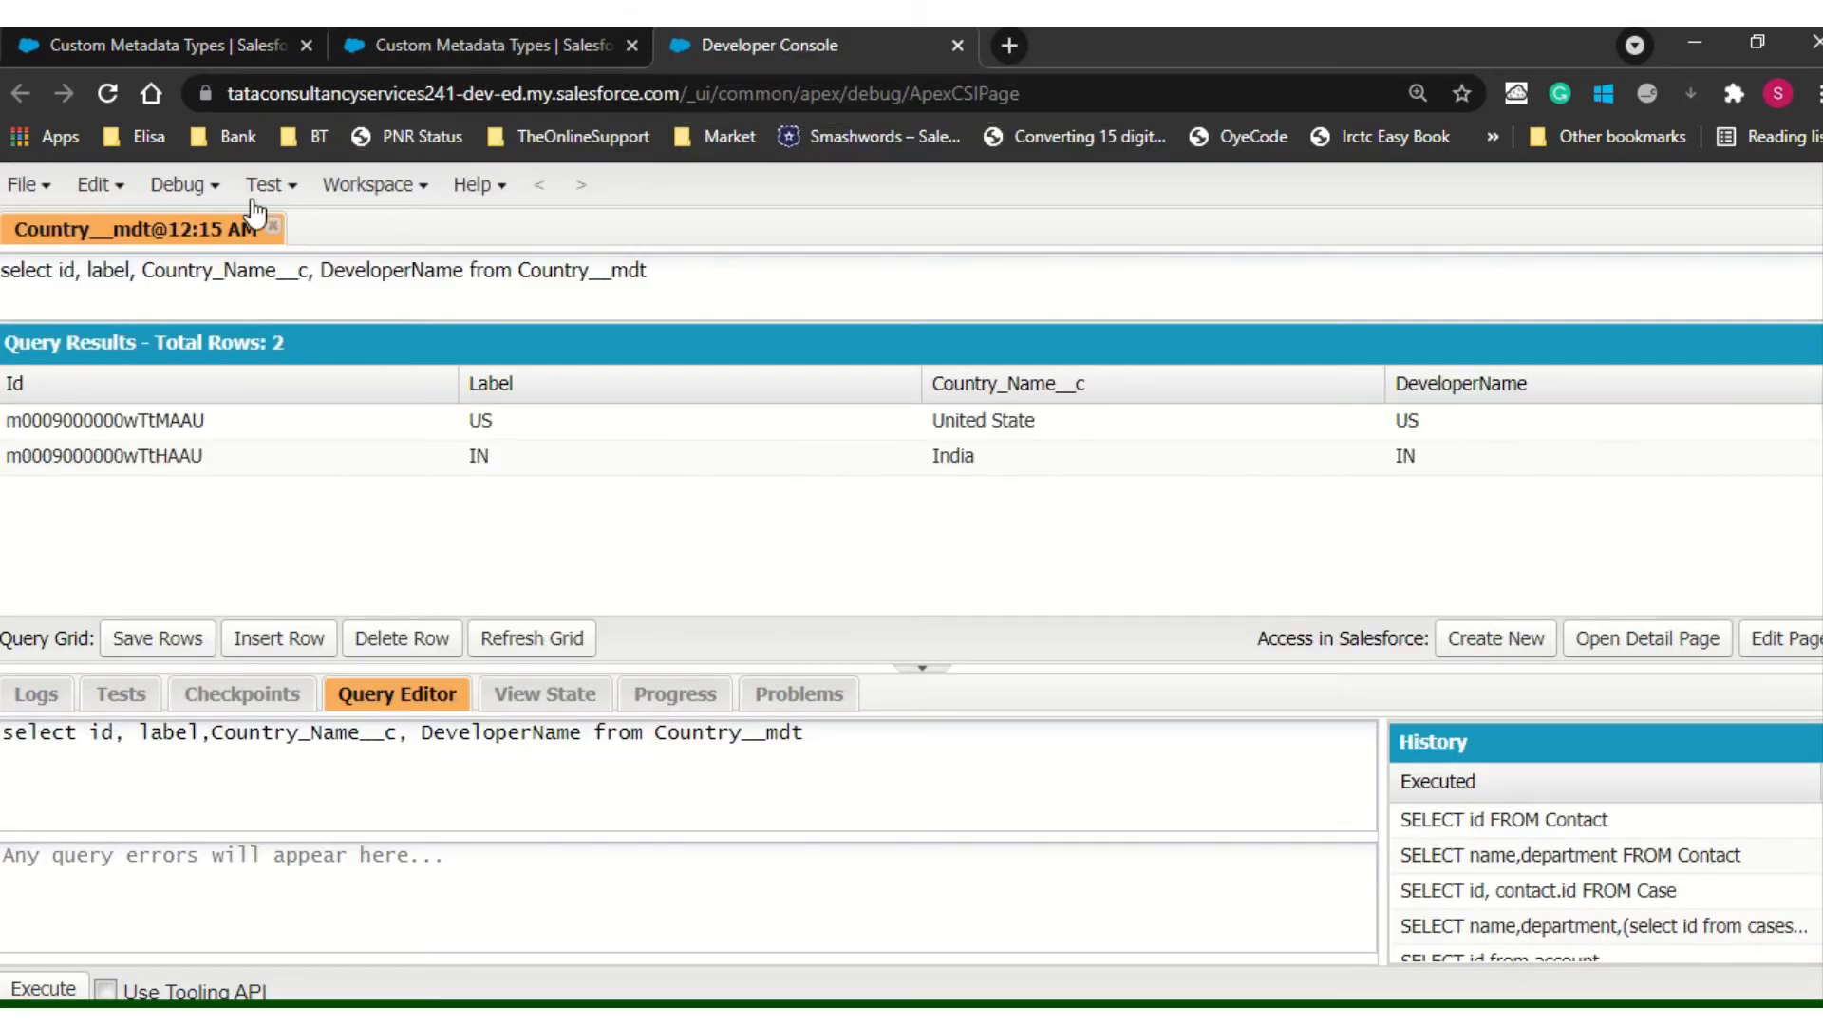
- Copy the Country__mdt API name from the Country metadata type details page
{"action": "left_click", "coordinate": [270, 227]}
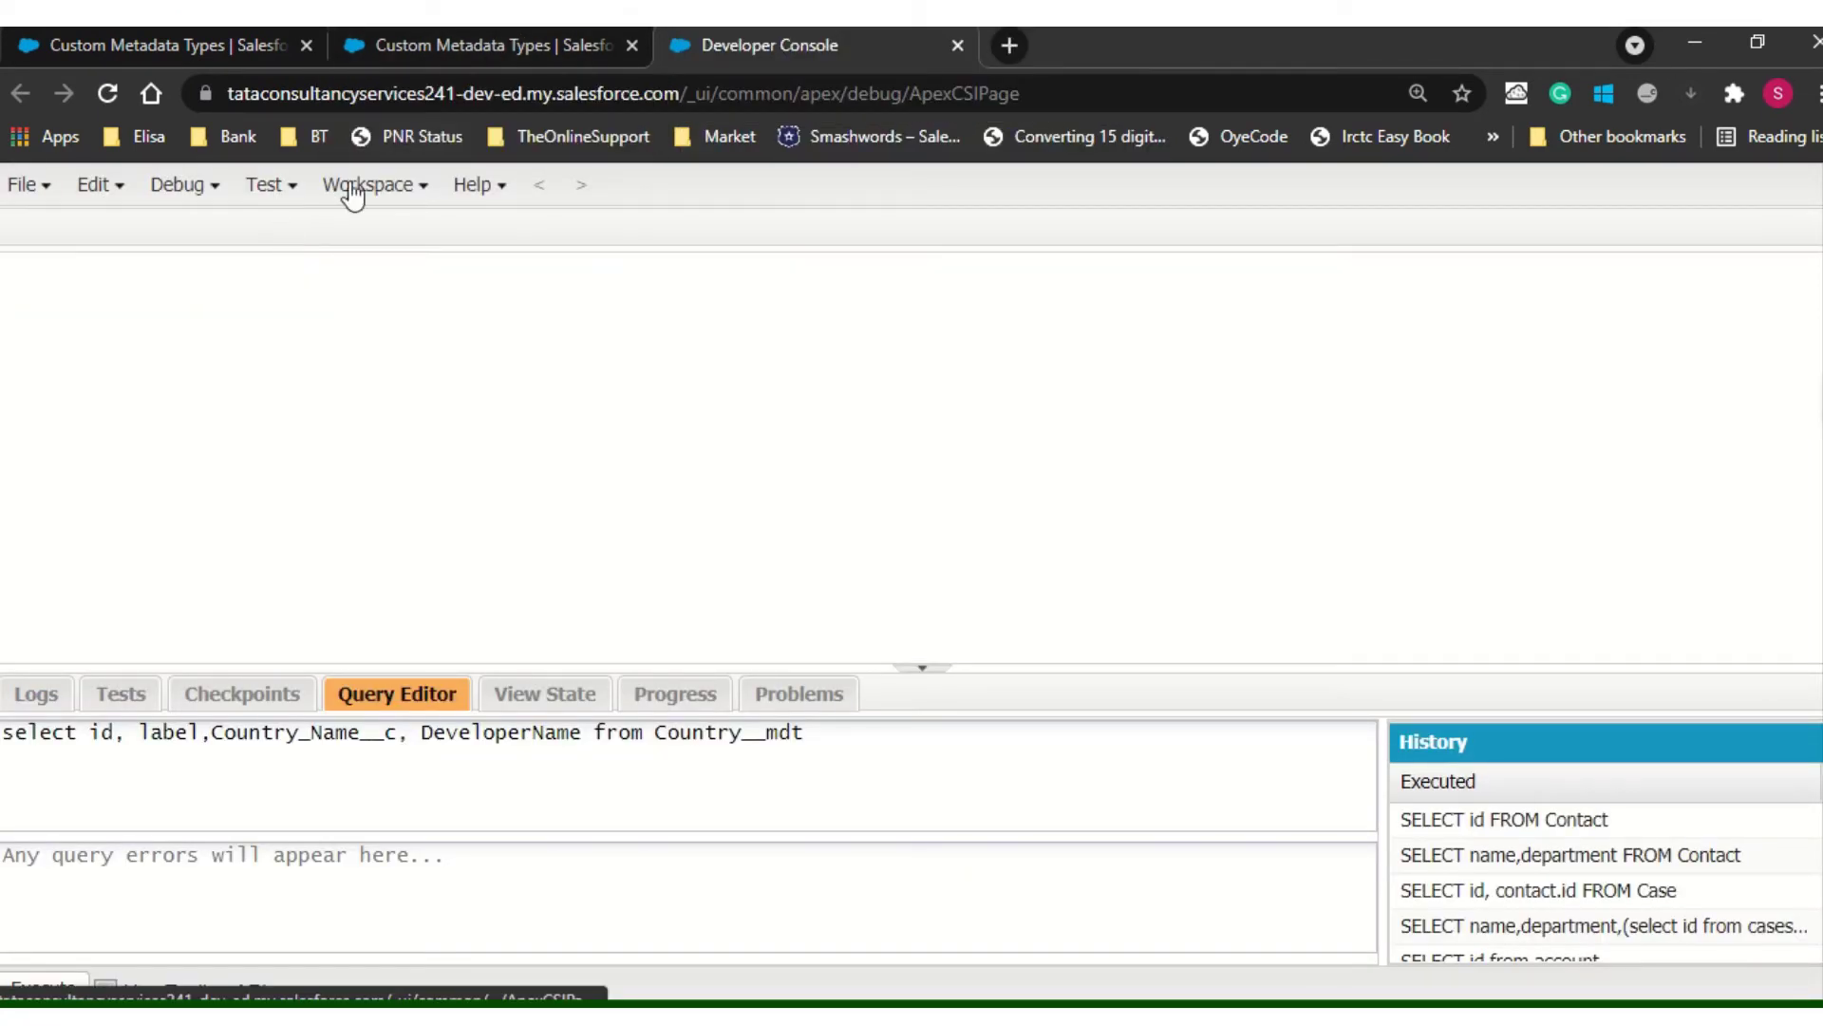
{"action": "left_click", "coordinate": [573, 47]}
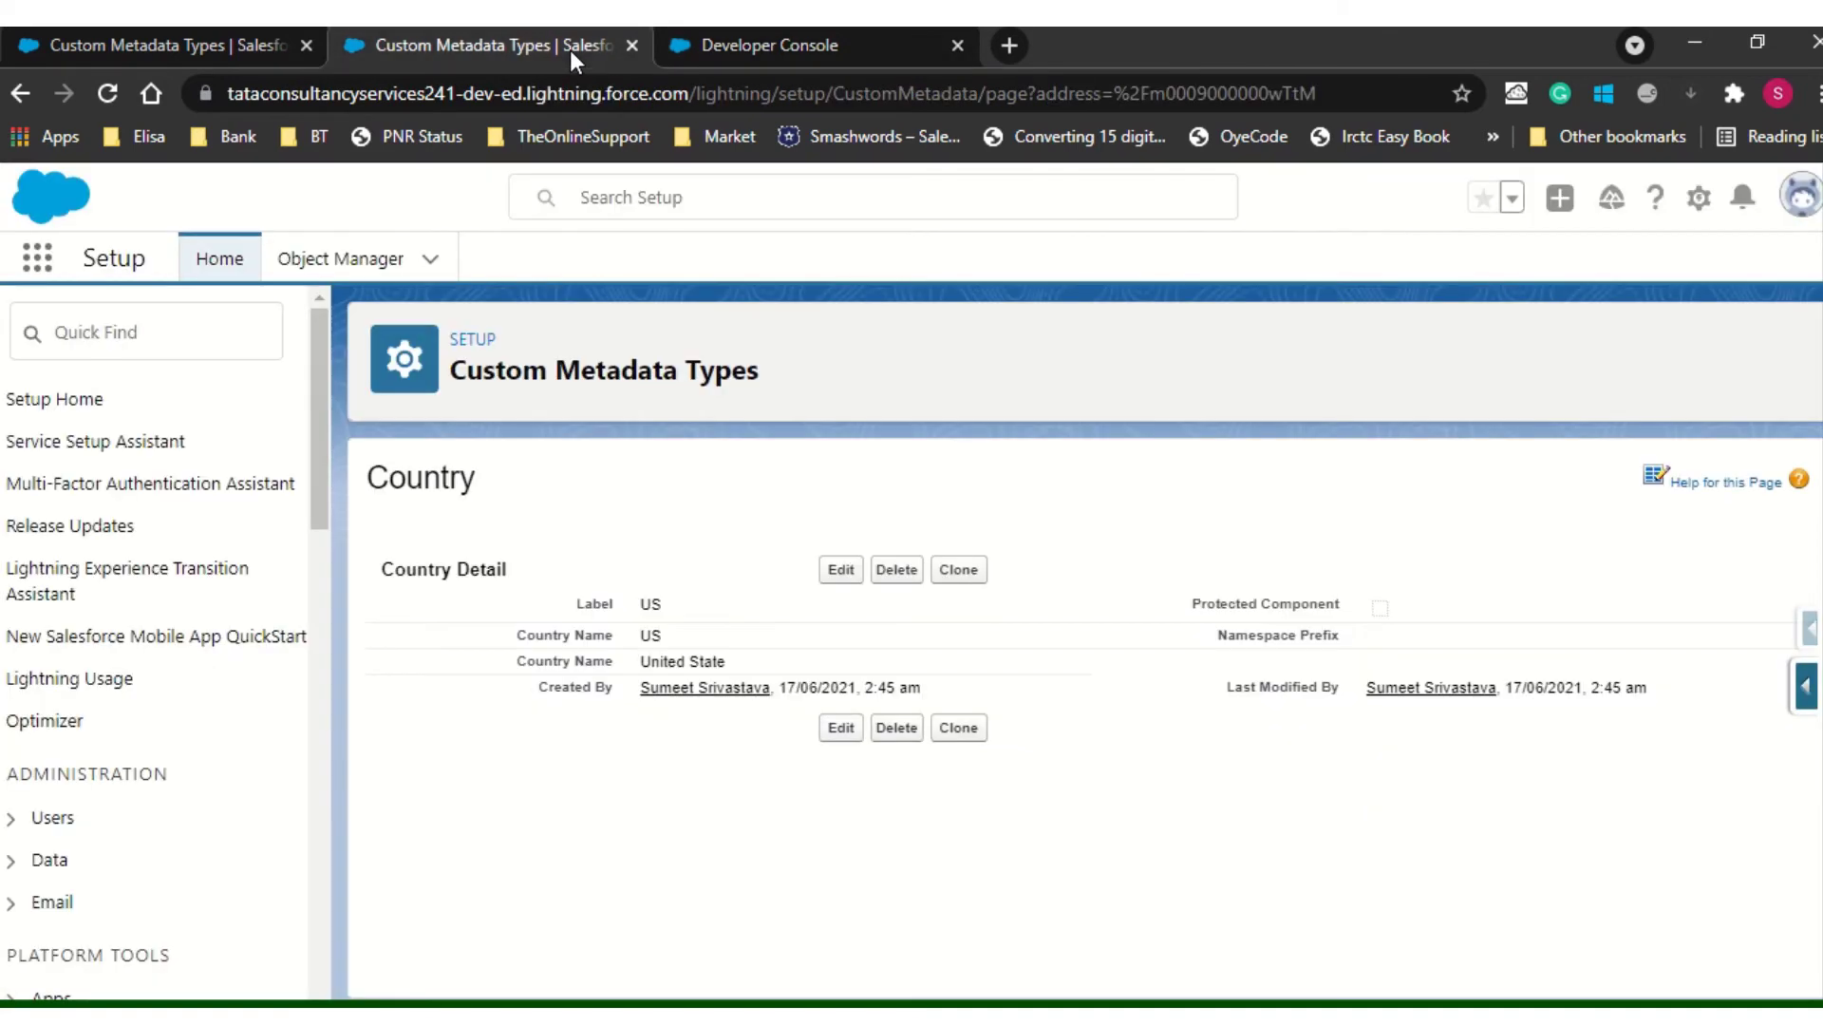
{"action": "left_click", "coordinate": [212, 48]}
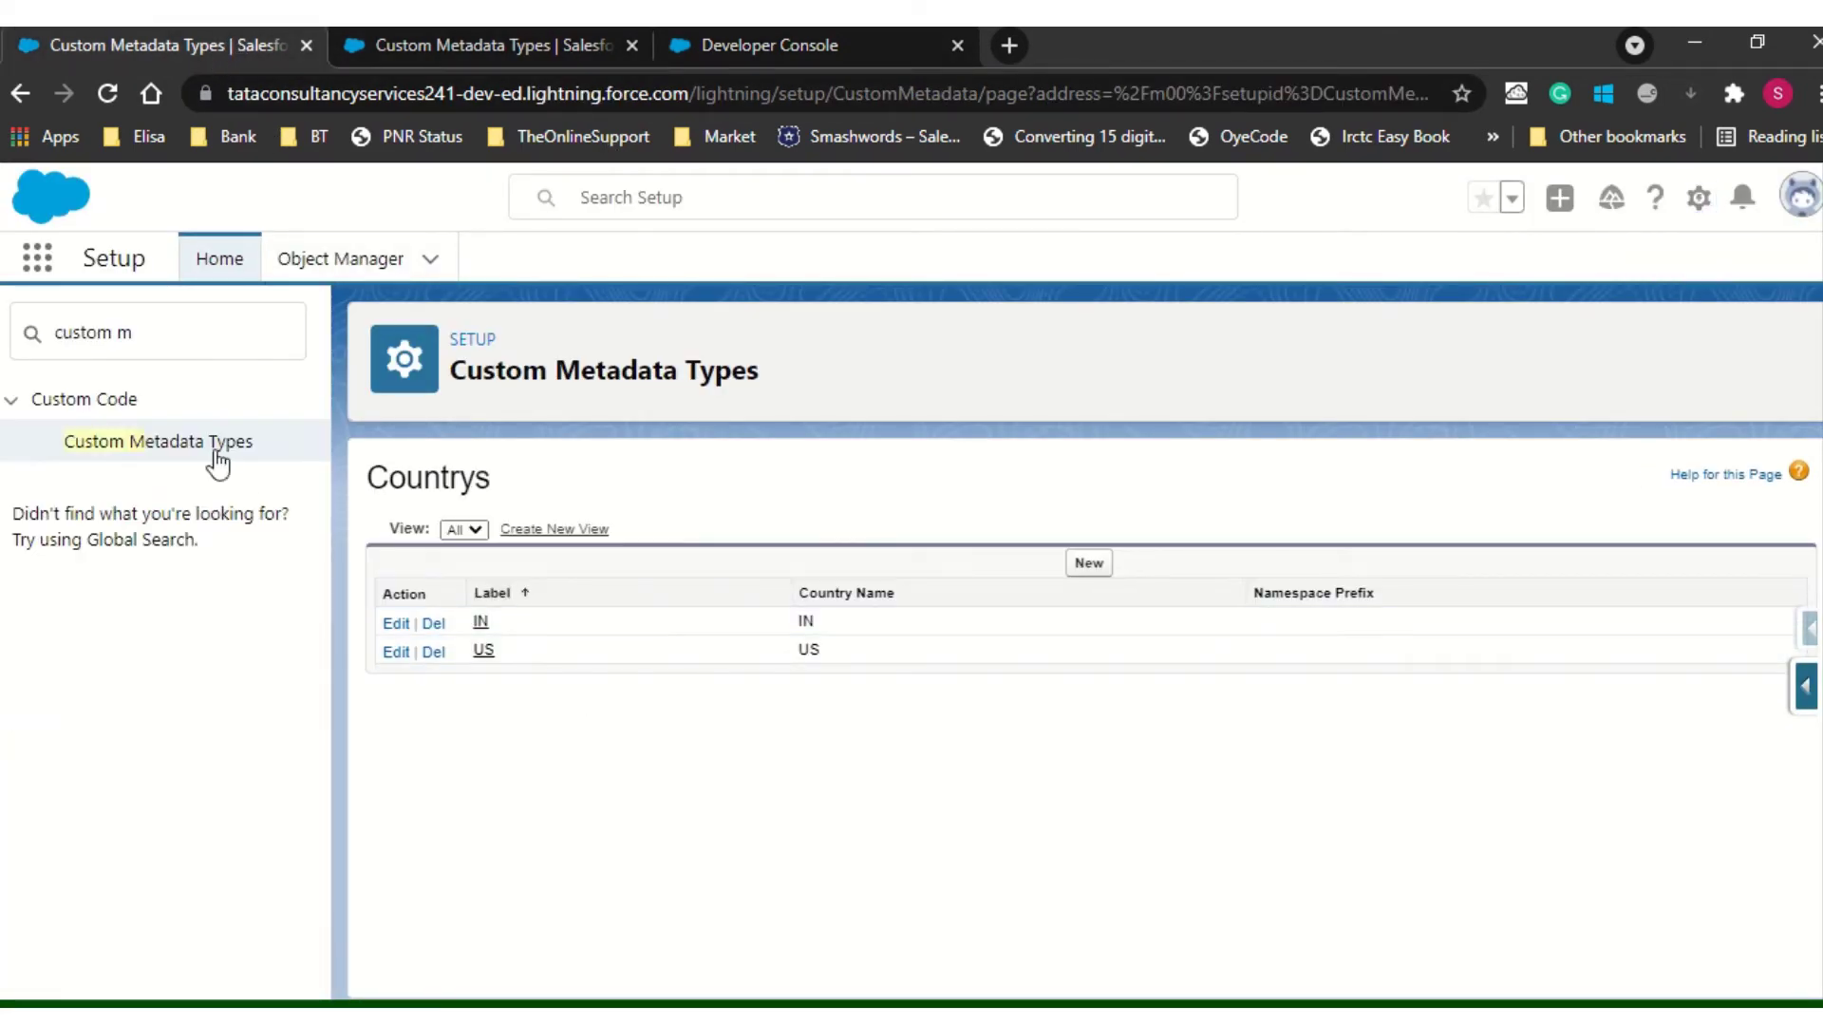
{"action": "left_click", "coordinate": [17, 94]}
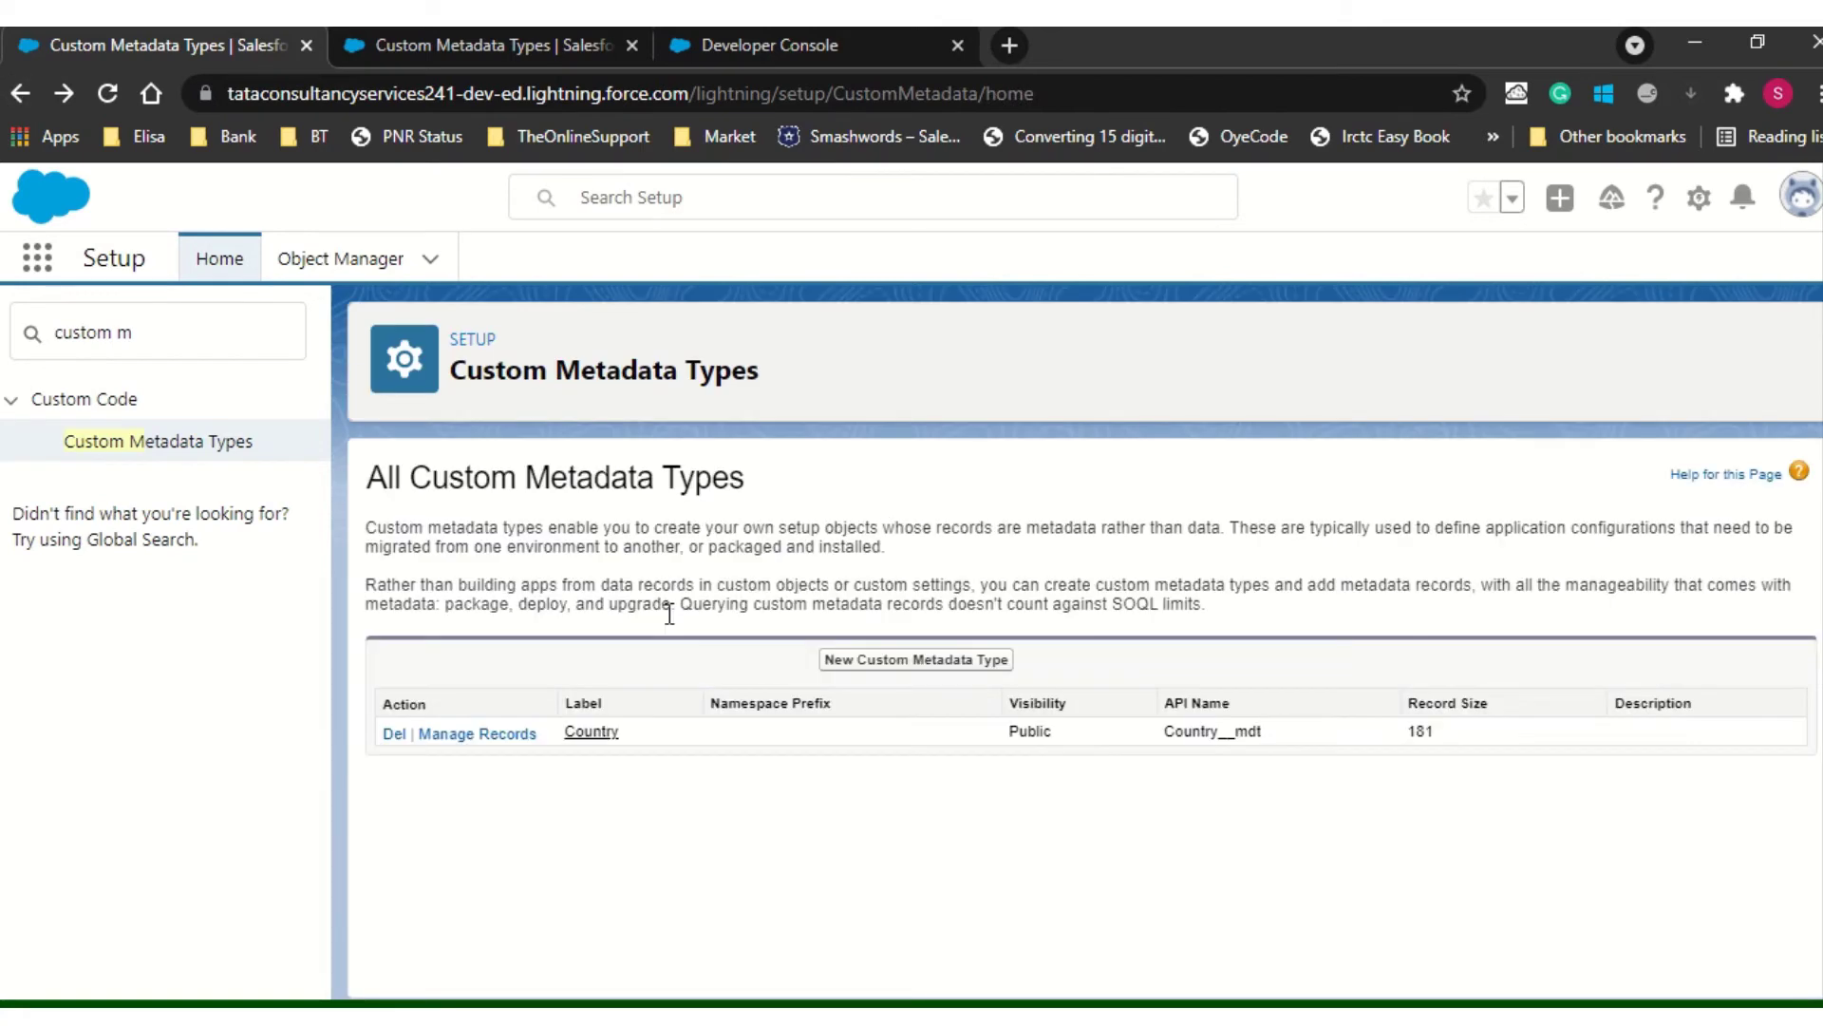
{"action": "left_click", "coordinate": [600, 731]}
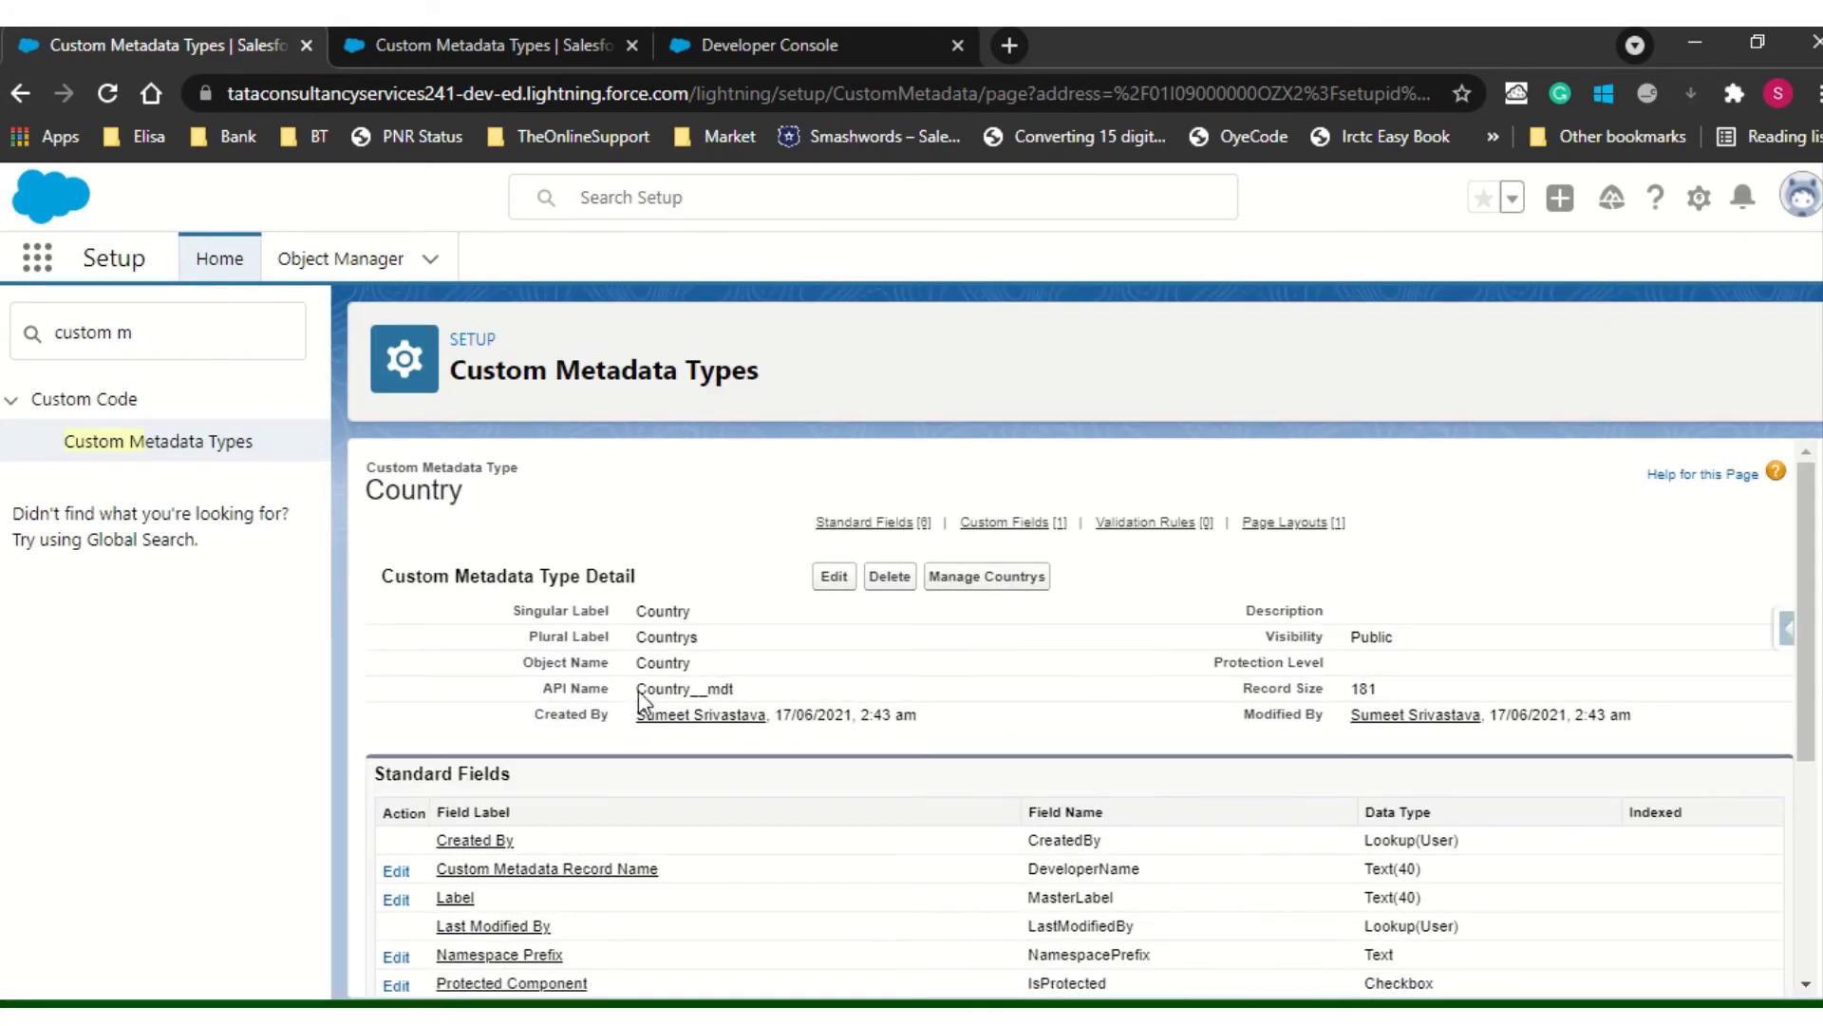
{"action": "double_click", "coordinate": [658, 691]}
{"action": "left_click", "coordinate": [718, 690]}
{"action": "left_click_drag", "start_coordinate": [707, 689], "coordinate": [724, 696]}
{"action": "left_click_drag", "start_coordinate": [639, 690], "coordinate": [737, 693]}
{"action": "key", "text": "ctrl+c"}
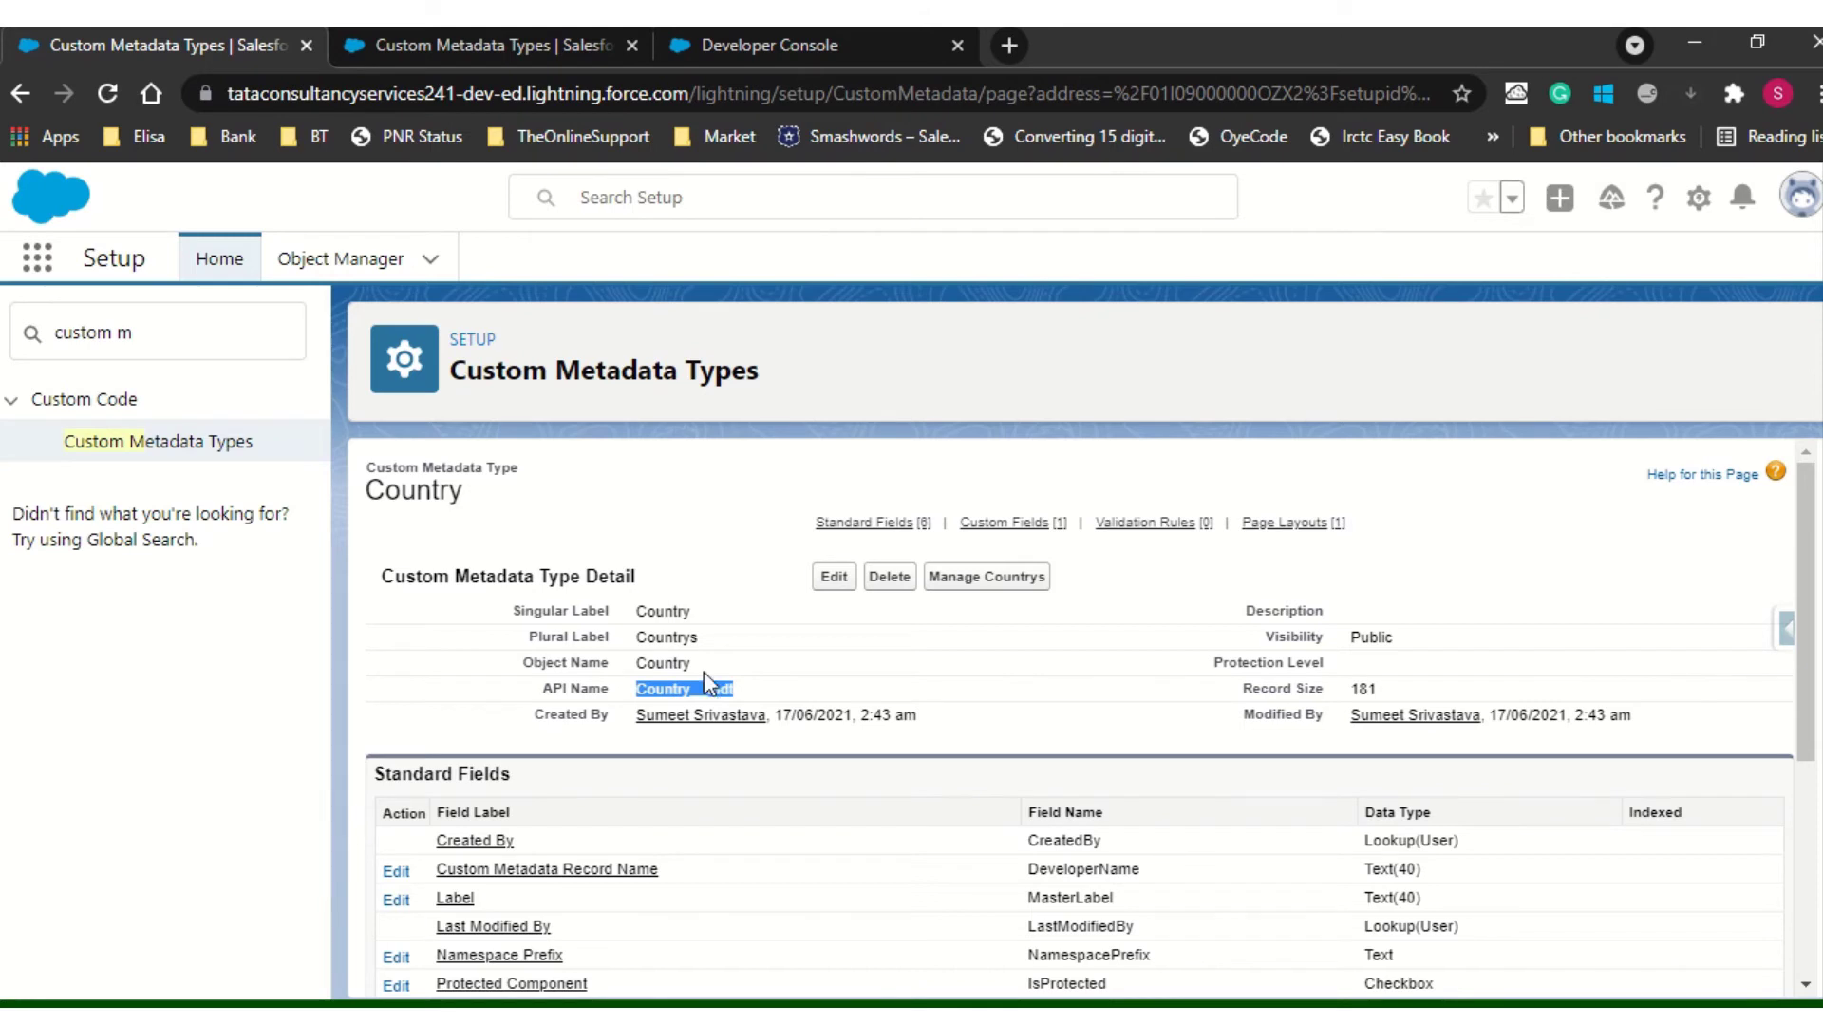
- Run 'select id, label from Country__mdt' in the Query Editor
{"action": "left_click", "coordinate": [811, 47]}
{"action": "triple_click", "coordinate": [305, 741]}
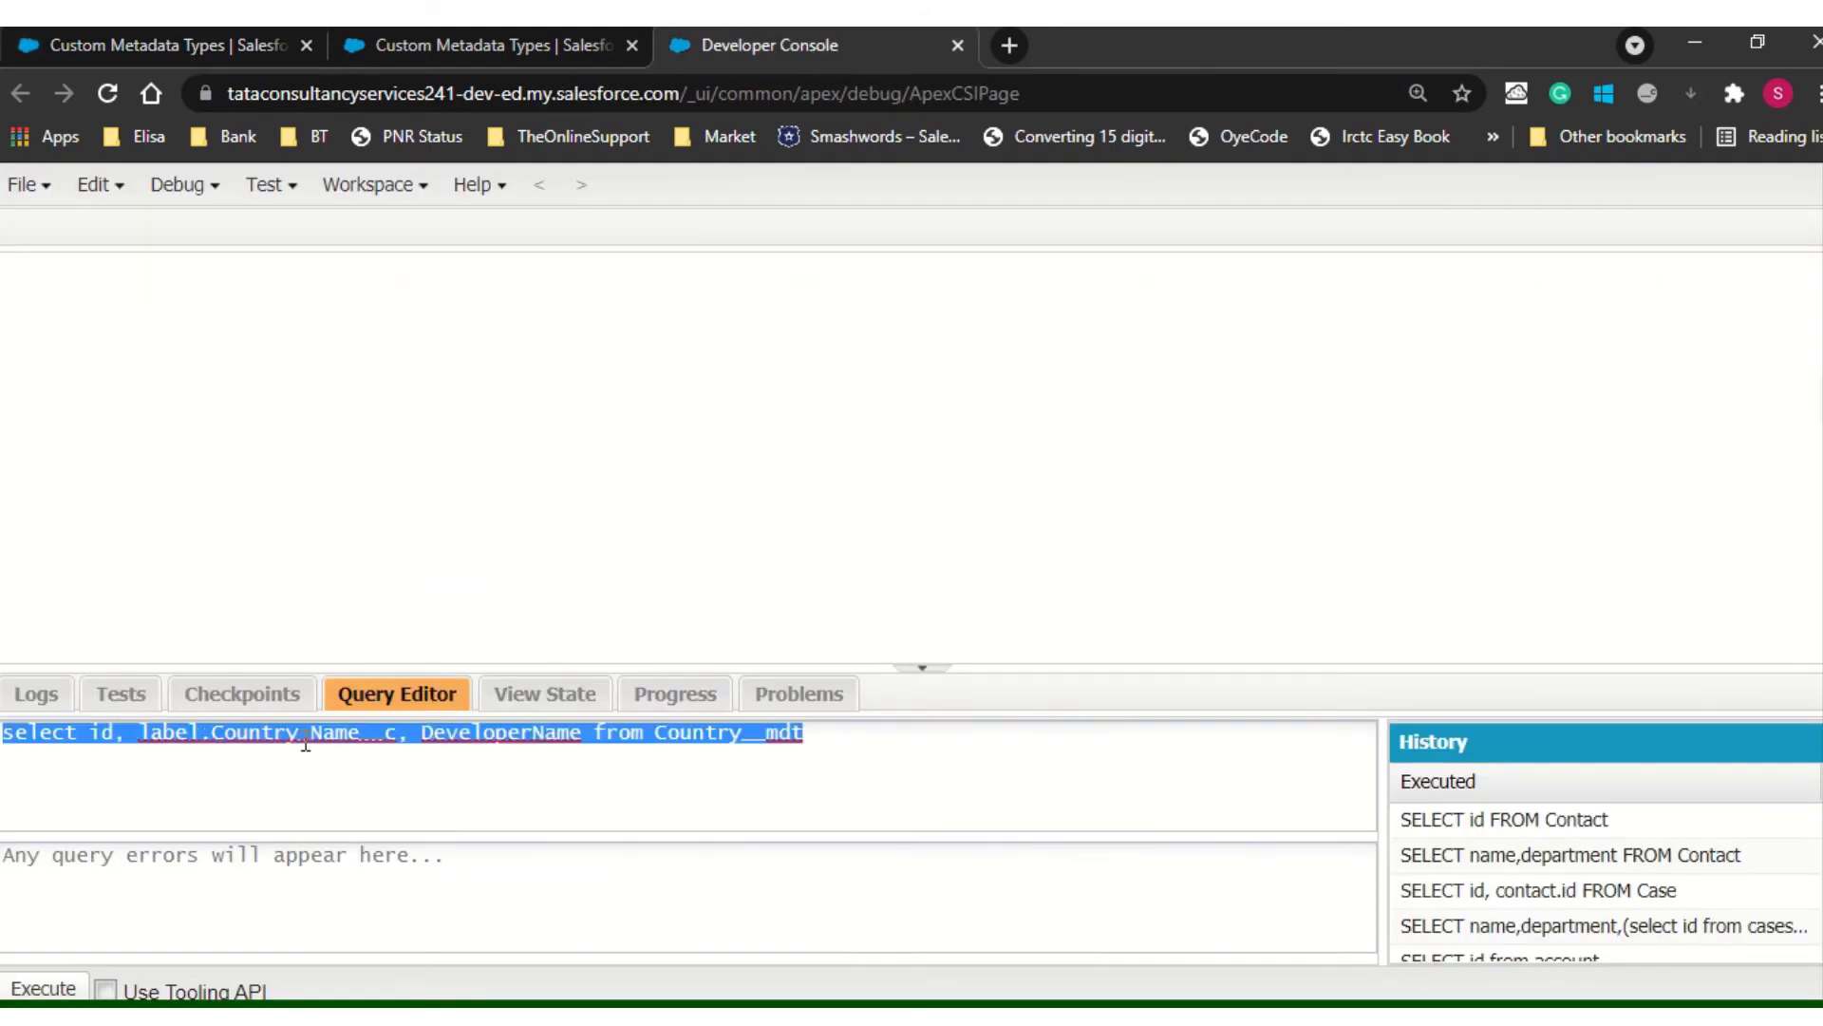
{"action": "key", "text": "ctrl+v"}
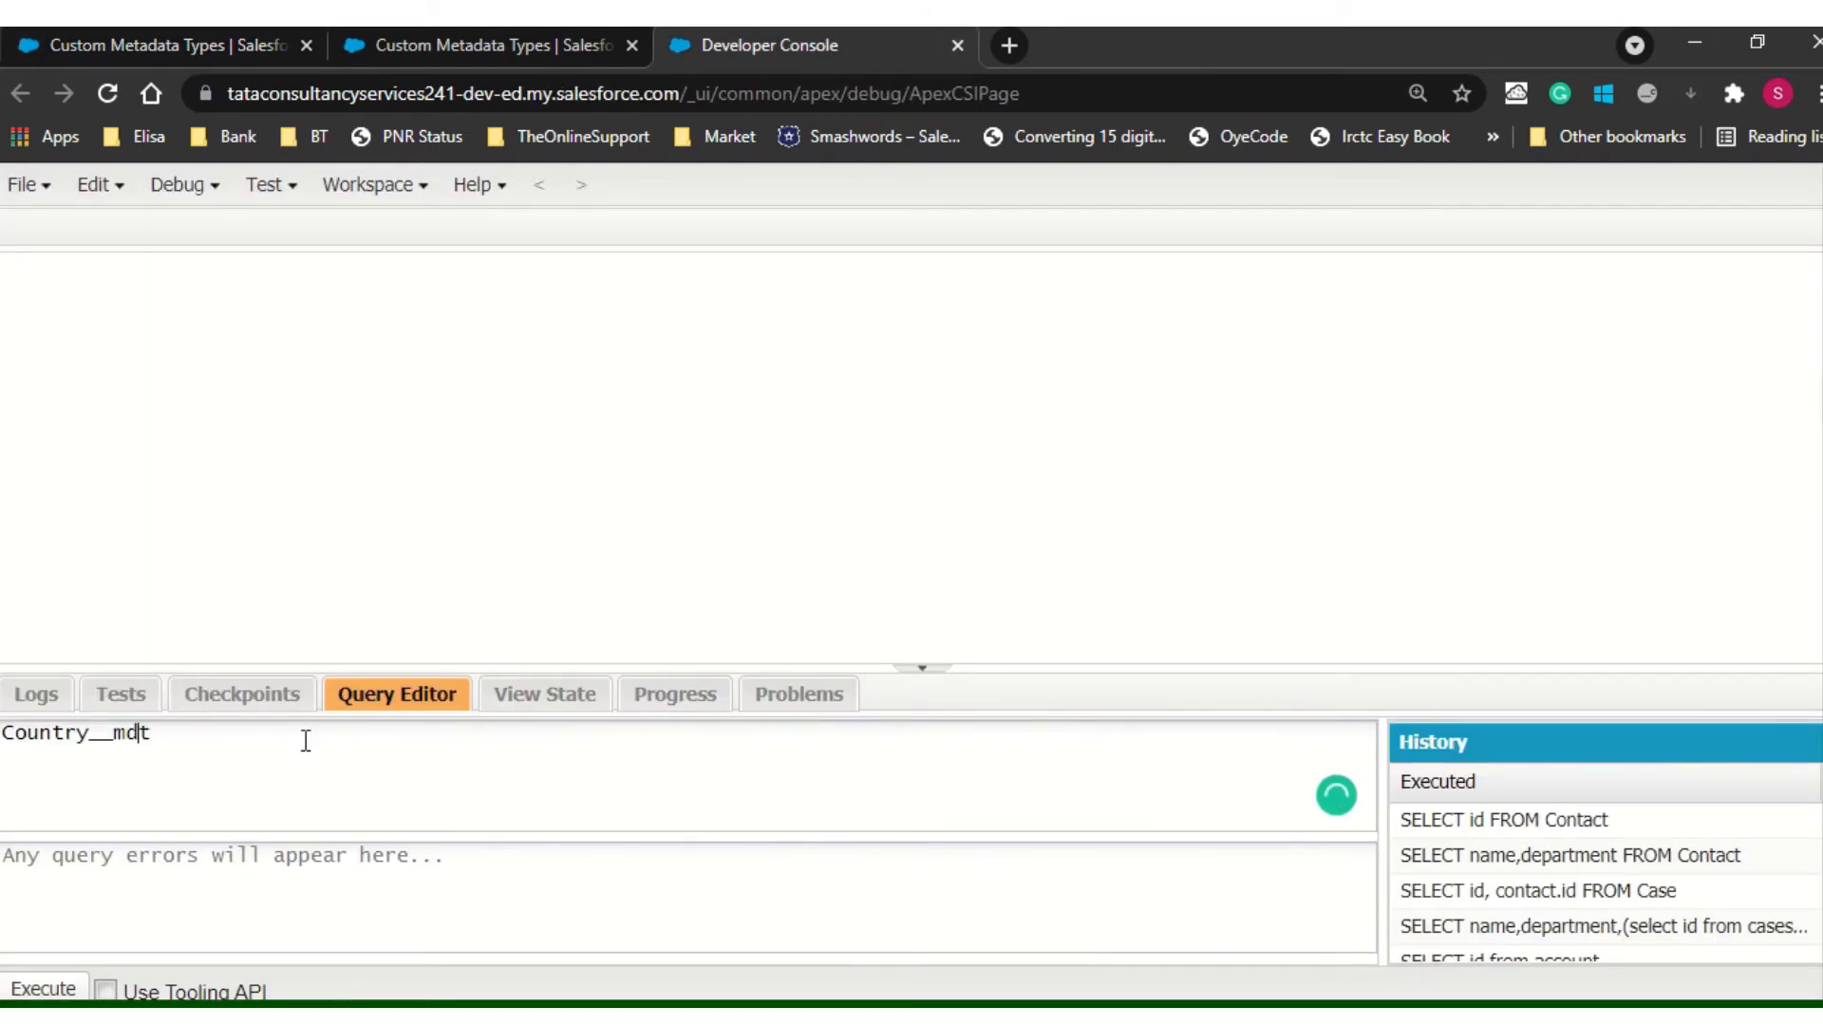
{"action": "key", "text": "Home"}
{"action": "type", "text": "select i"}
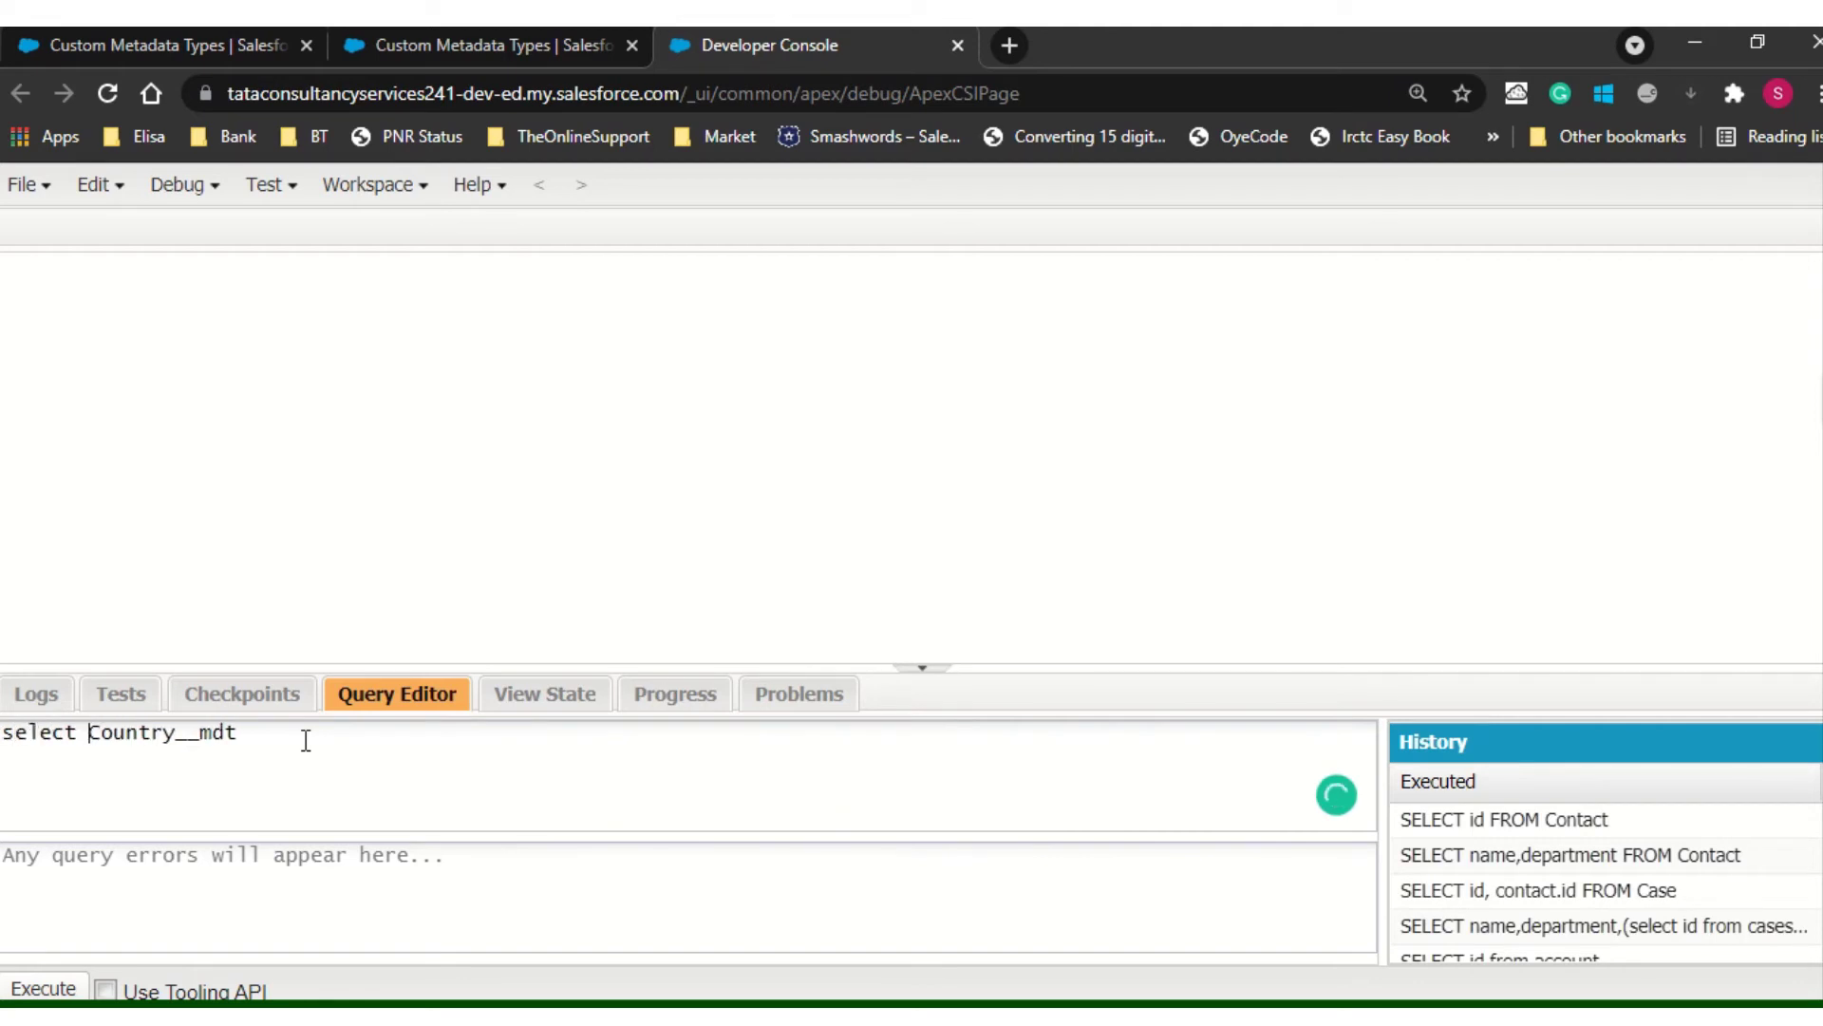
{"action": "type", "text": "d,"}
{"action": "key", "text": "BackSpace"}
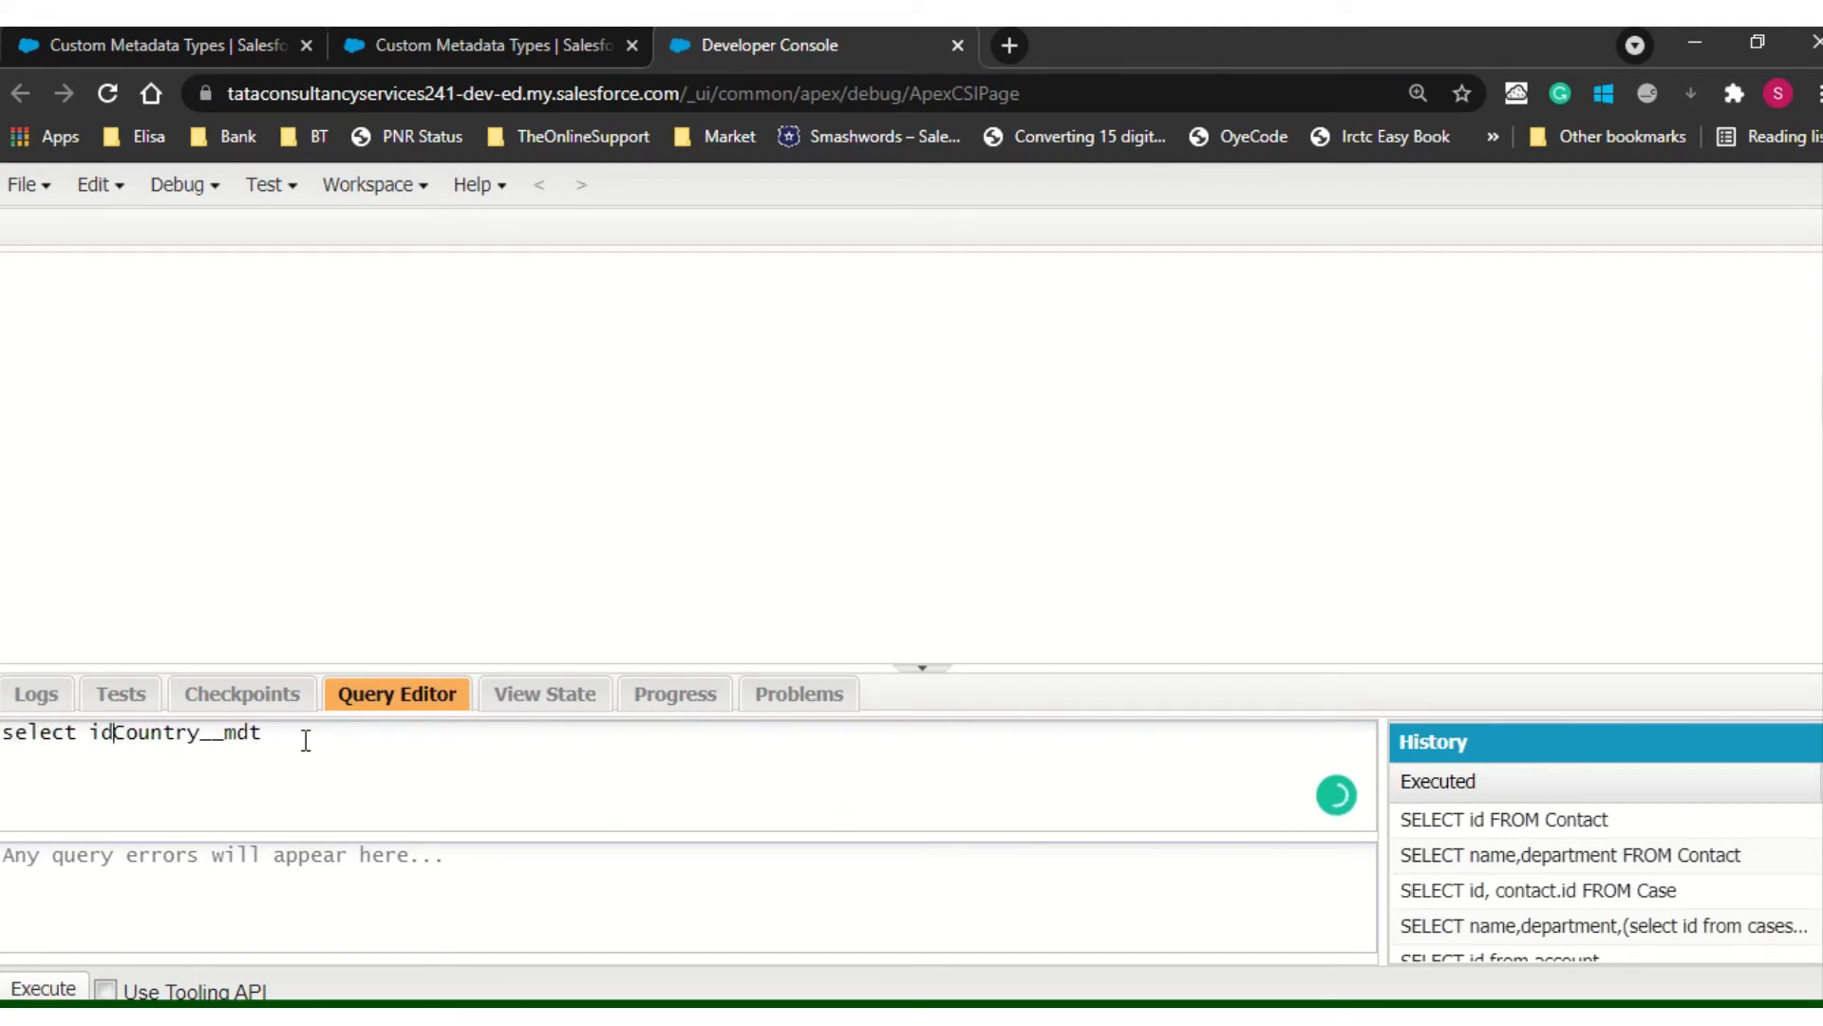
{"action": "type", "text": ","}
{"action": "type", "text": " labe"}
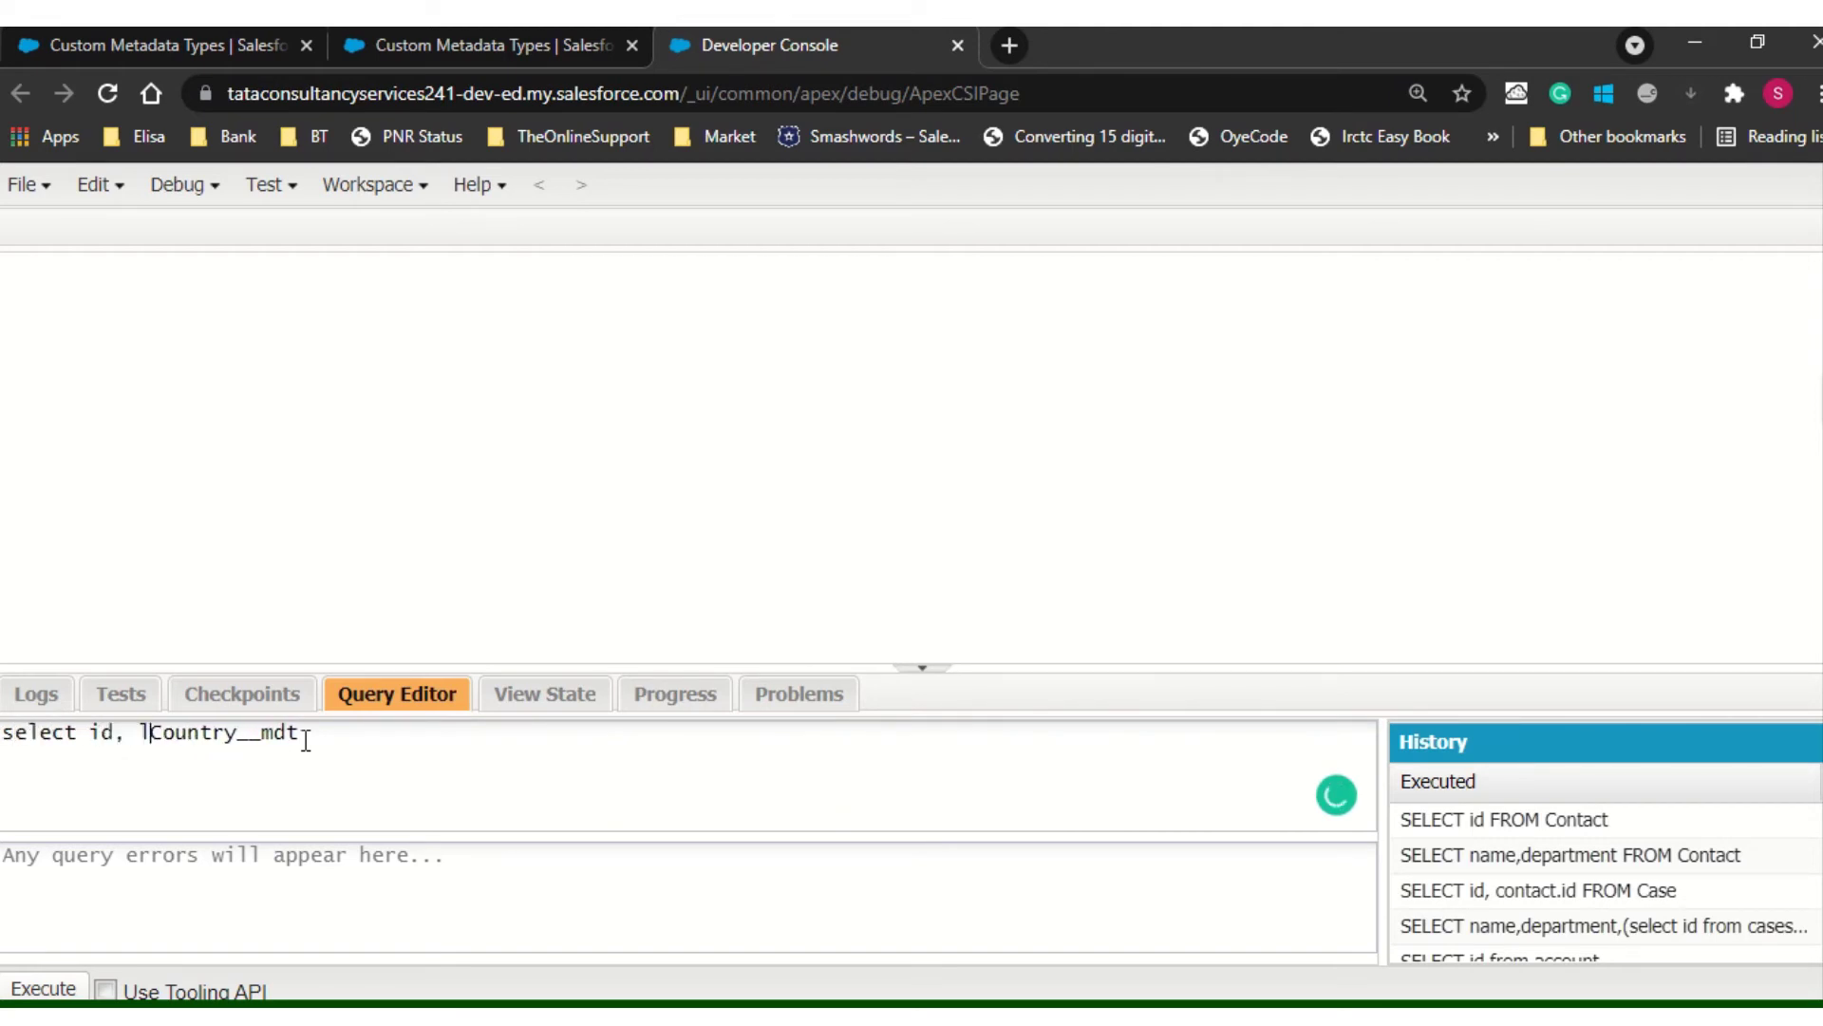
{"action": "type", "text": "l"}
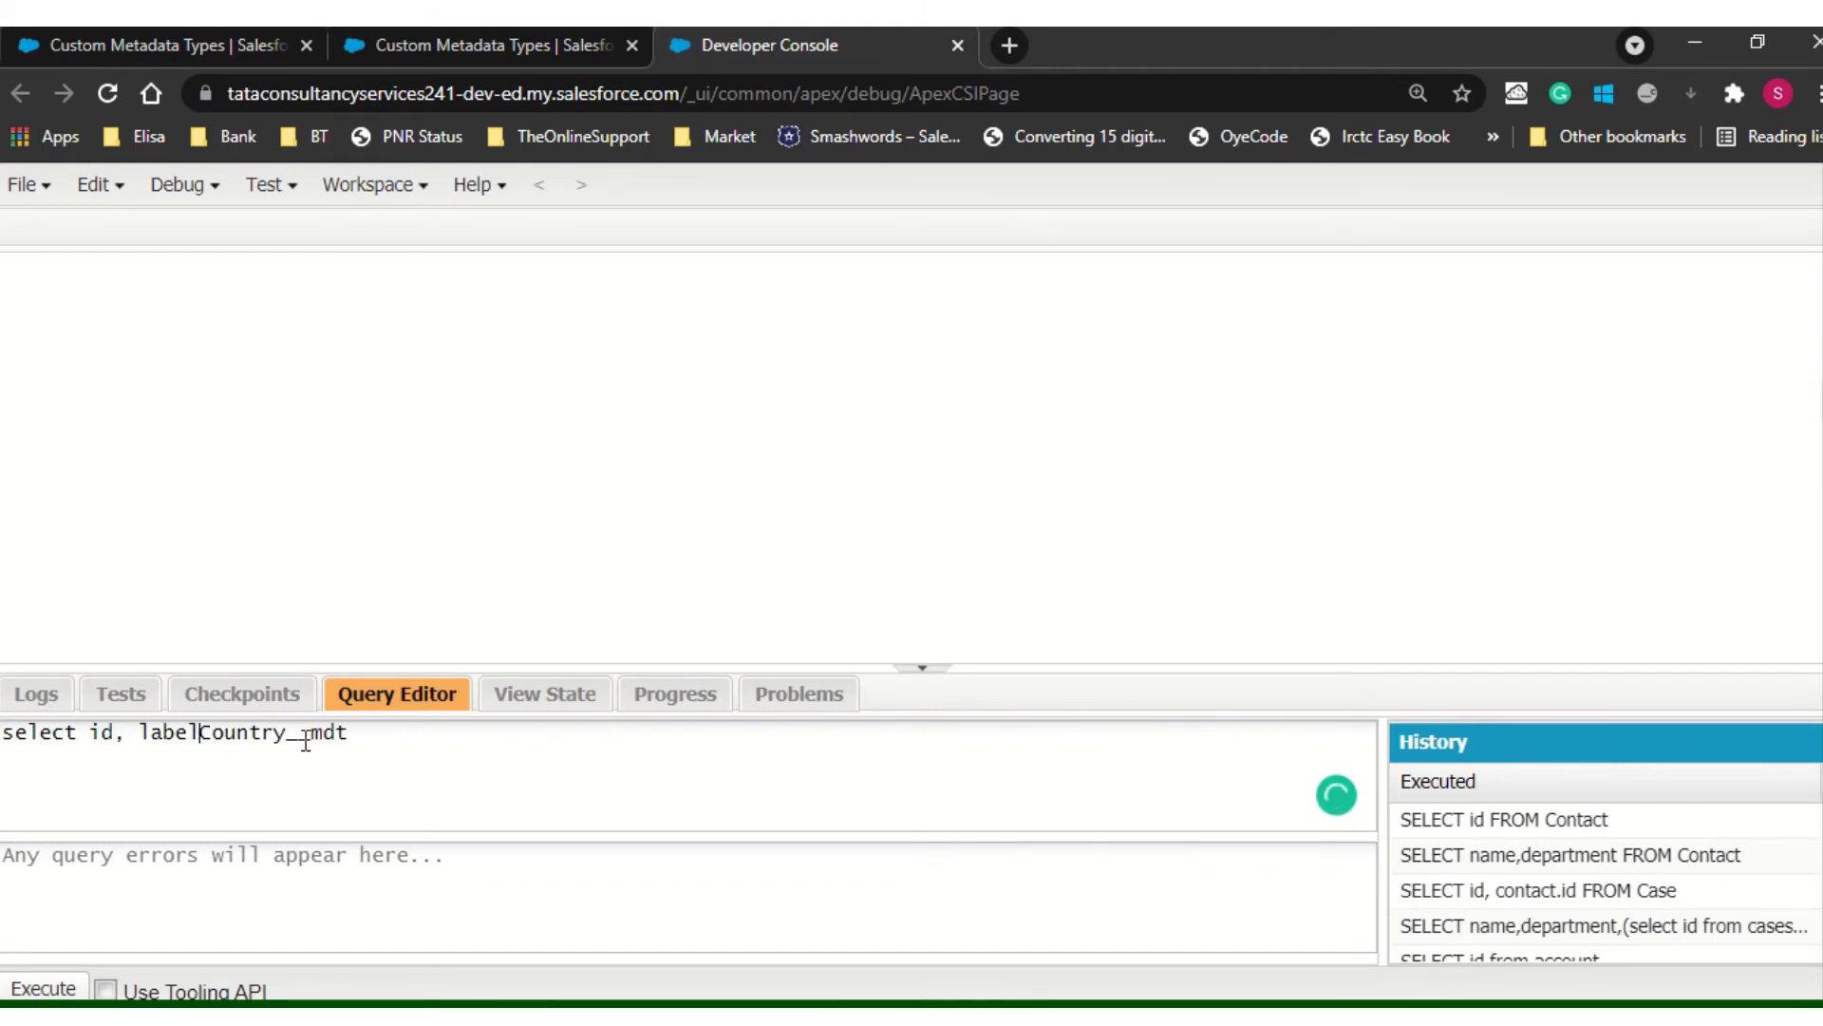
{"action": "left_click", "coordinate": [63, 989]}
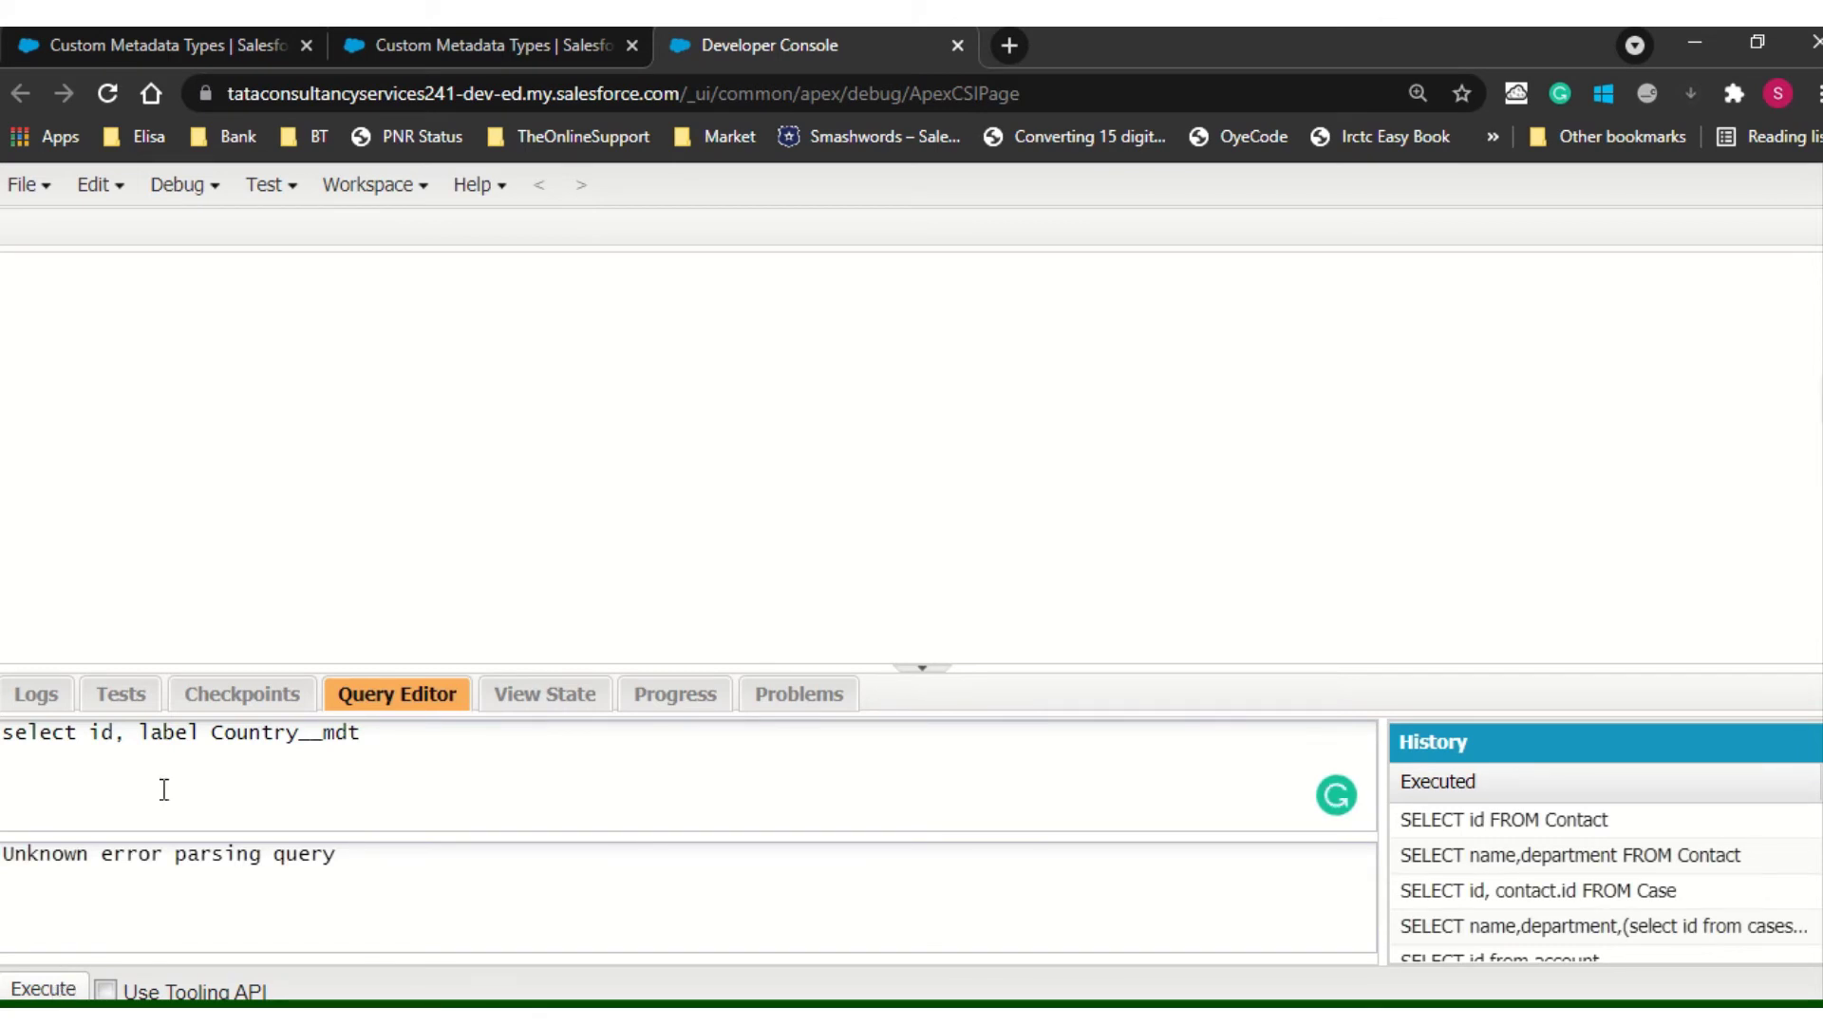
{"action": "left_click", "coordinate": [213, 734]}
{"action": "type", "text": "from"}
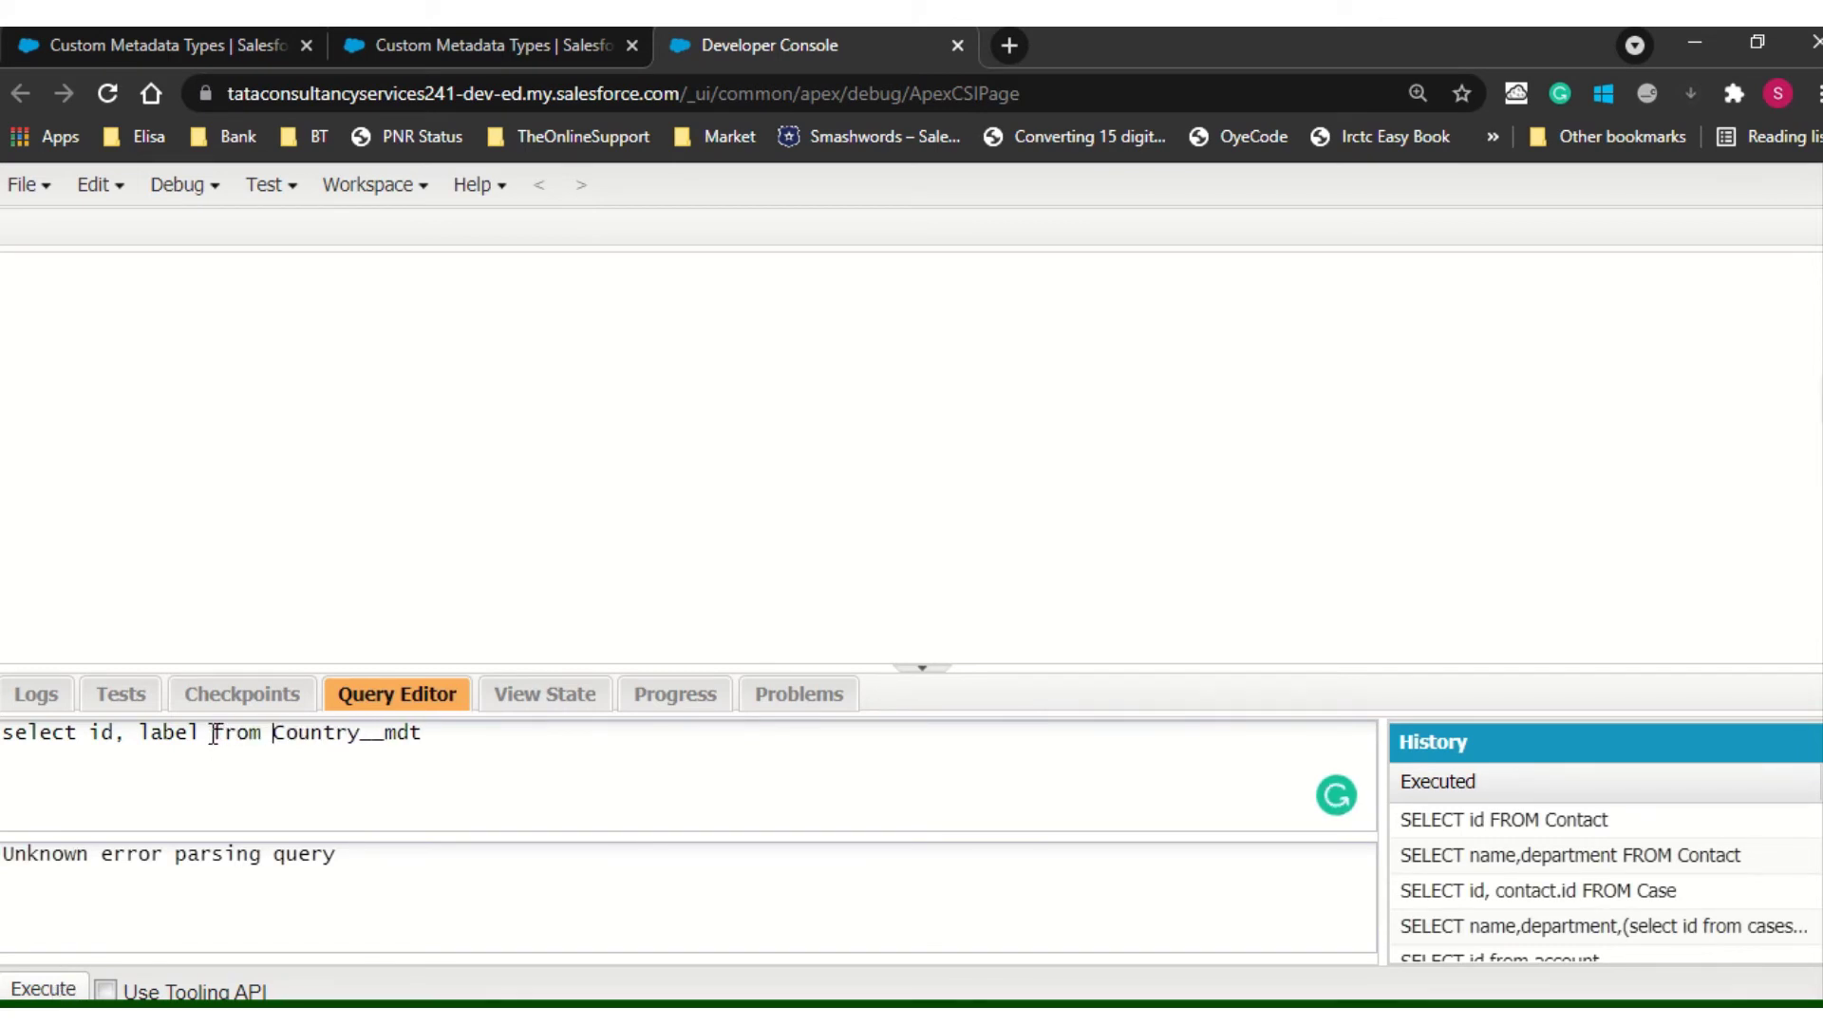
{"action": "left_click", "coordinate": [40, 991]}
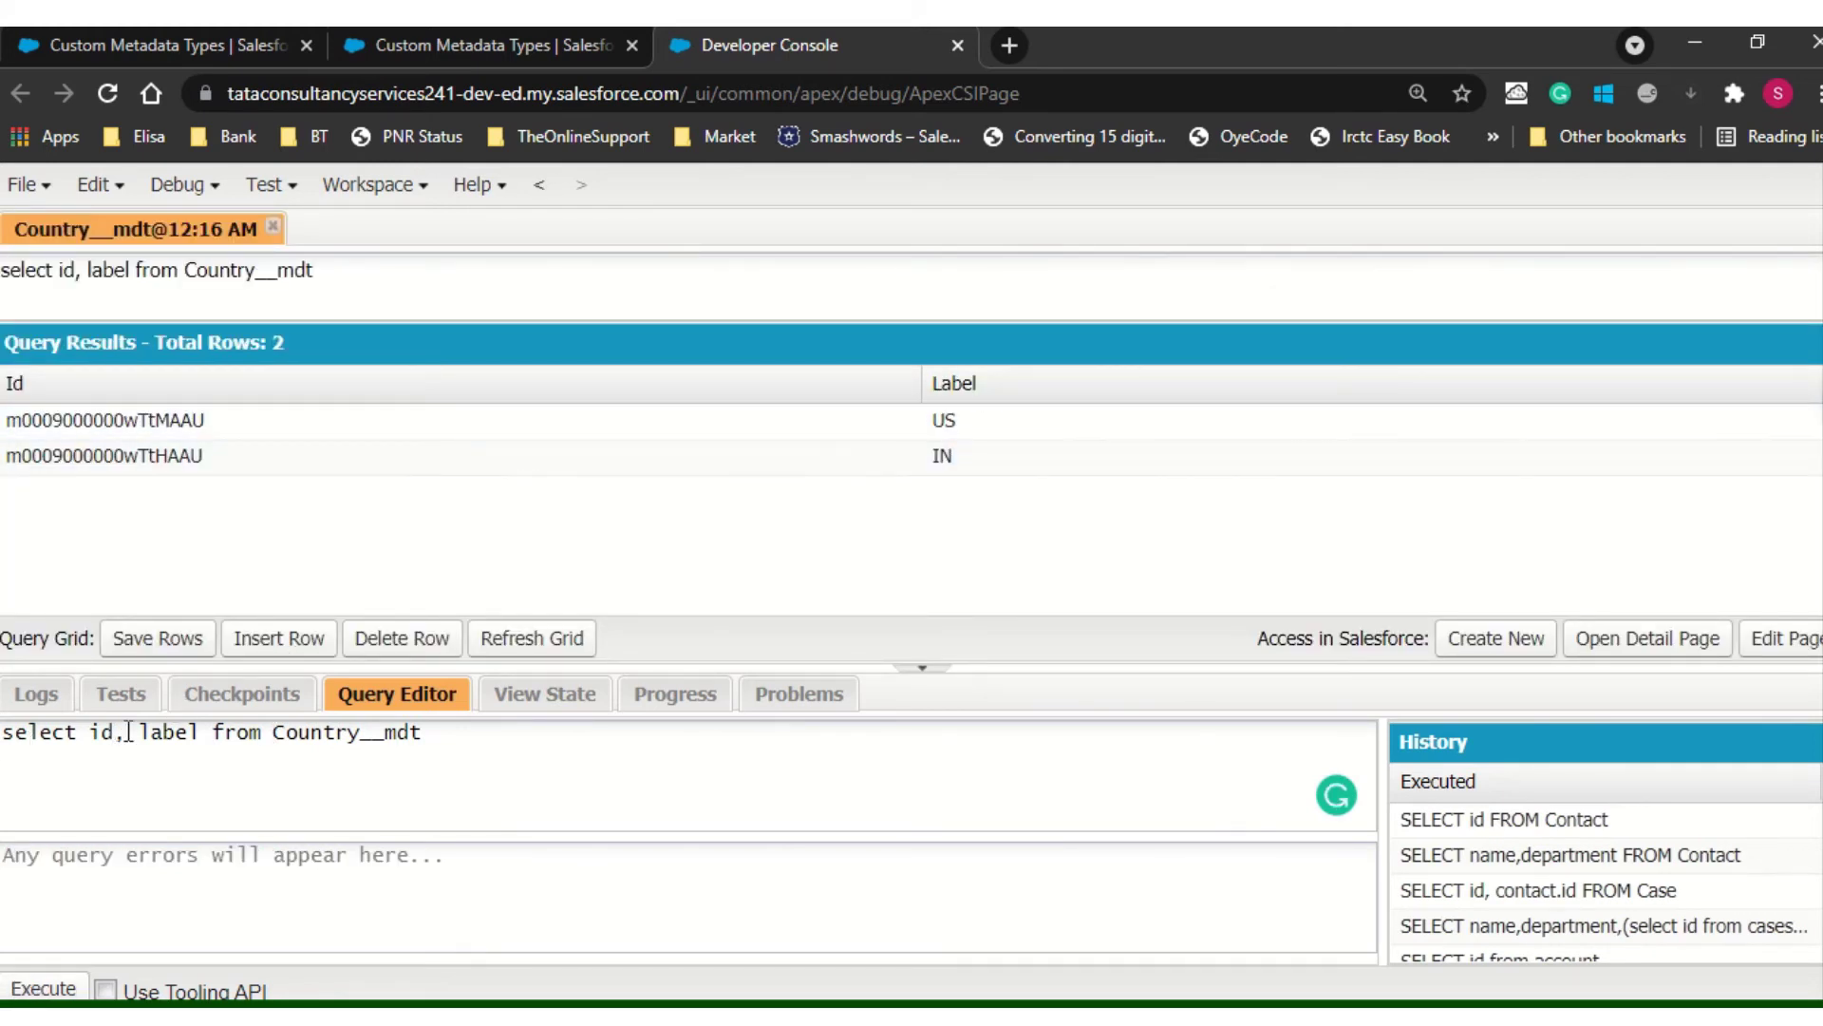
{"action": "double_click", "coordinate": [163, 733]}
- Copy the Country_Name__c API name, add it after label in the query, and re-run it
{"action": "left_click", "coordinate": [201, 731]}
{"action": "key", "text": "alt+Tab"}
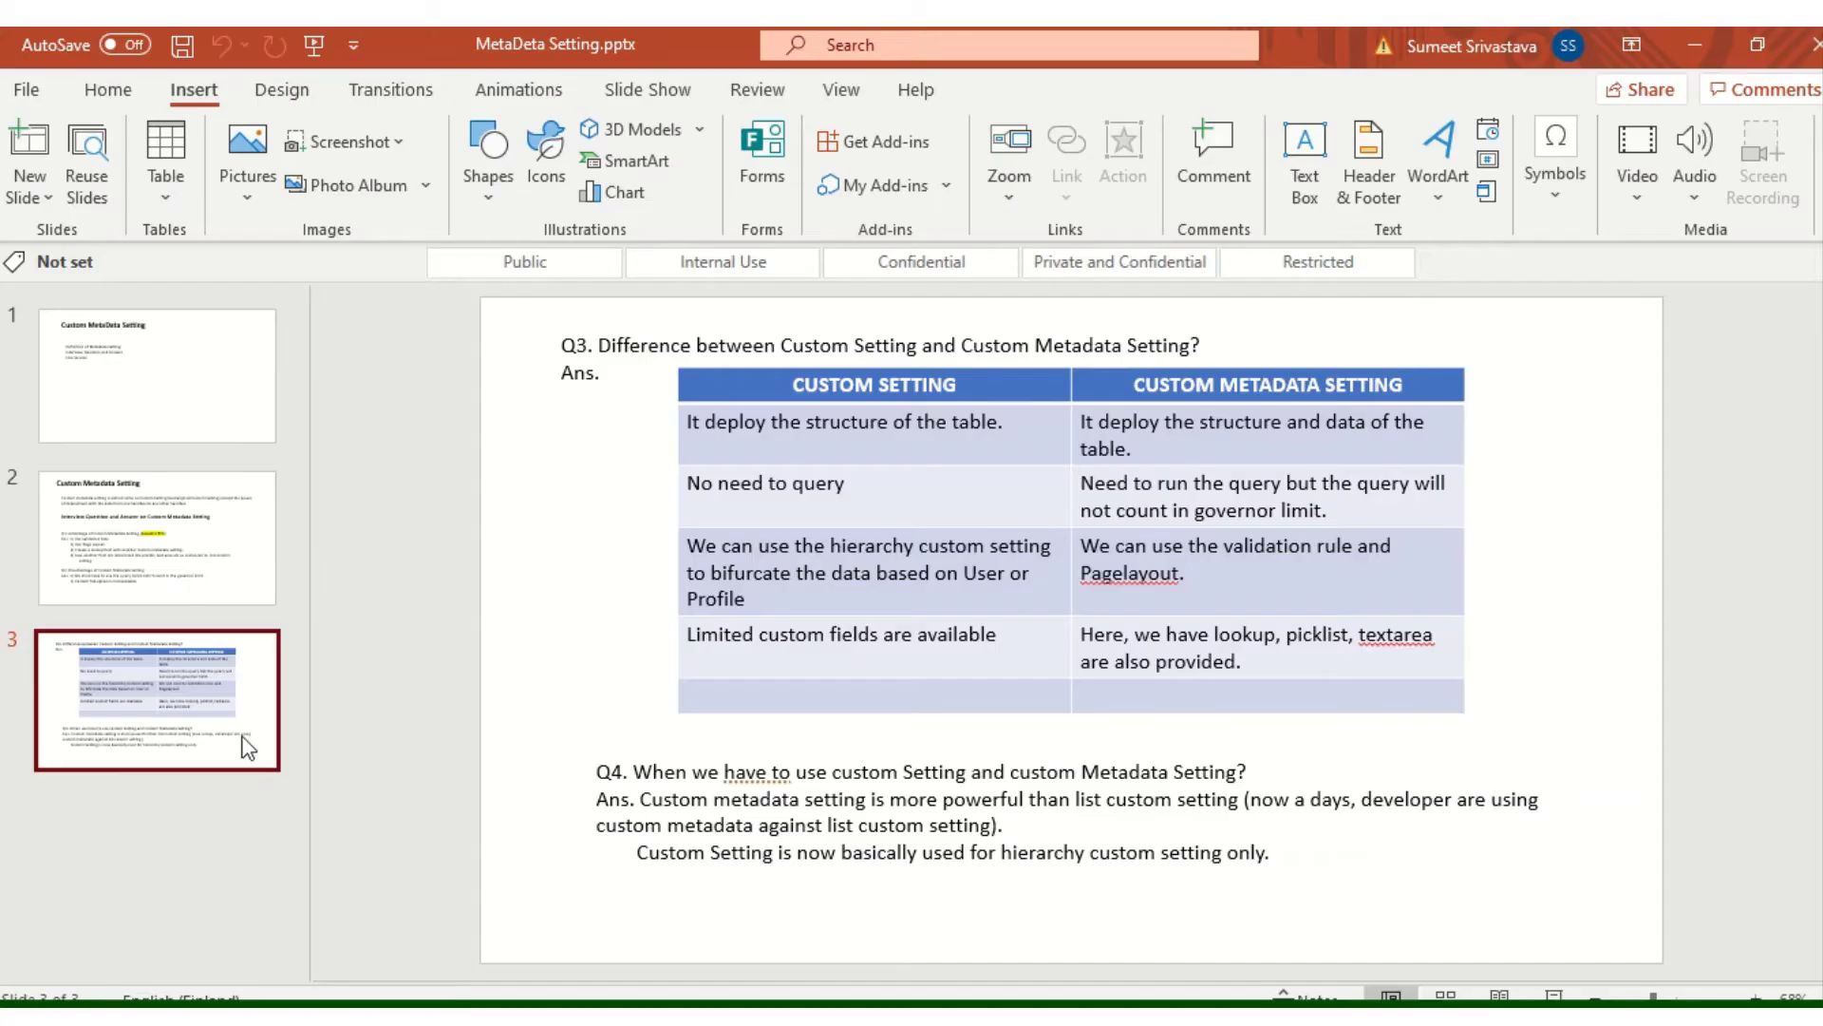
{"action": "key", "text": "alt+Tab"}
{"action": "left_click", "coordinate": [500, 47]}
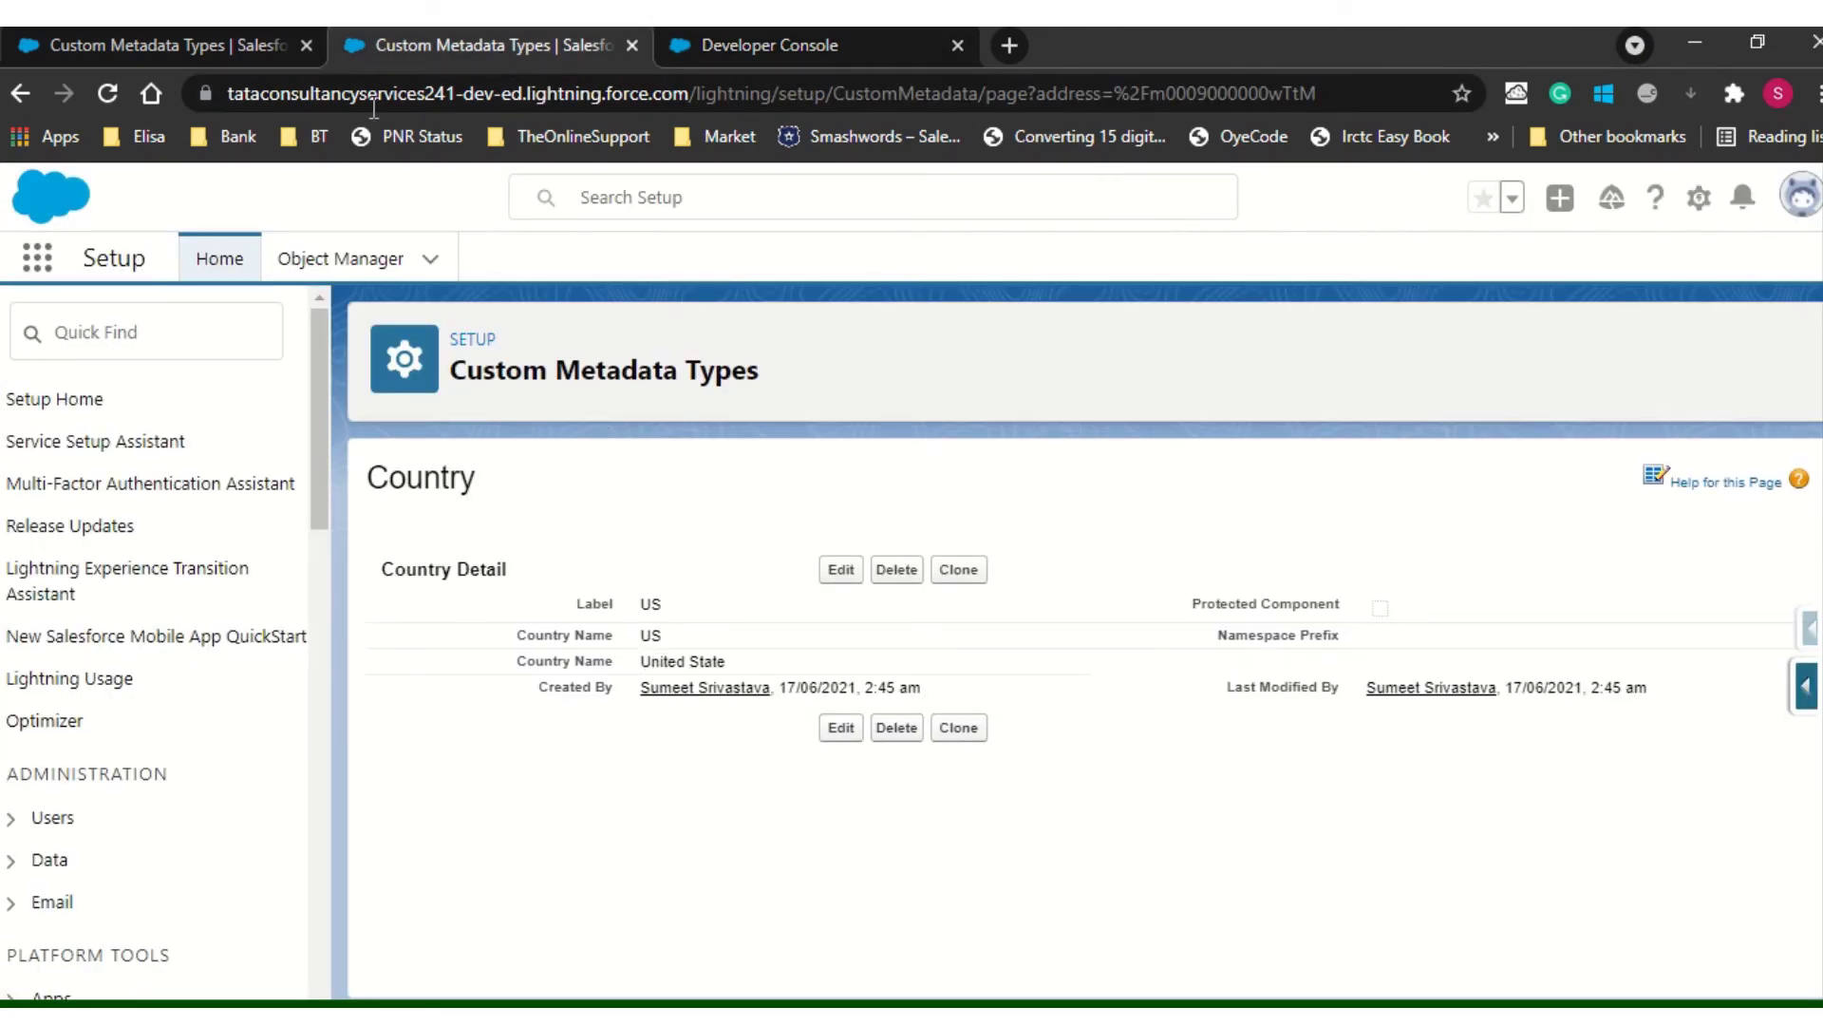
{"action": "left_click", "coordinate": [243, 54]}
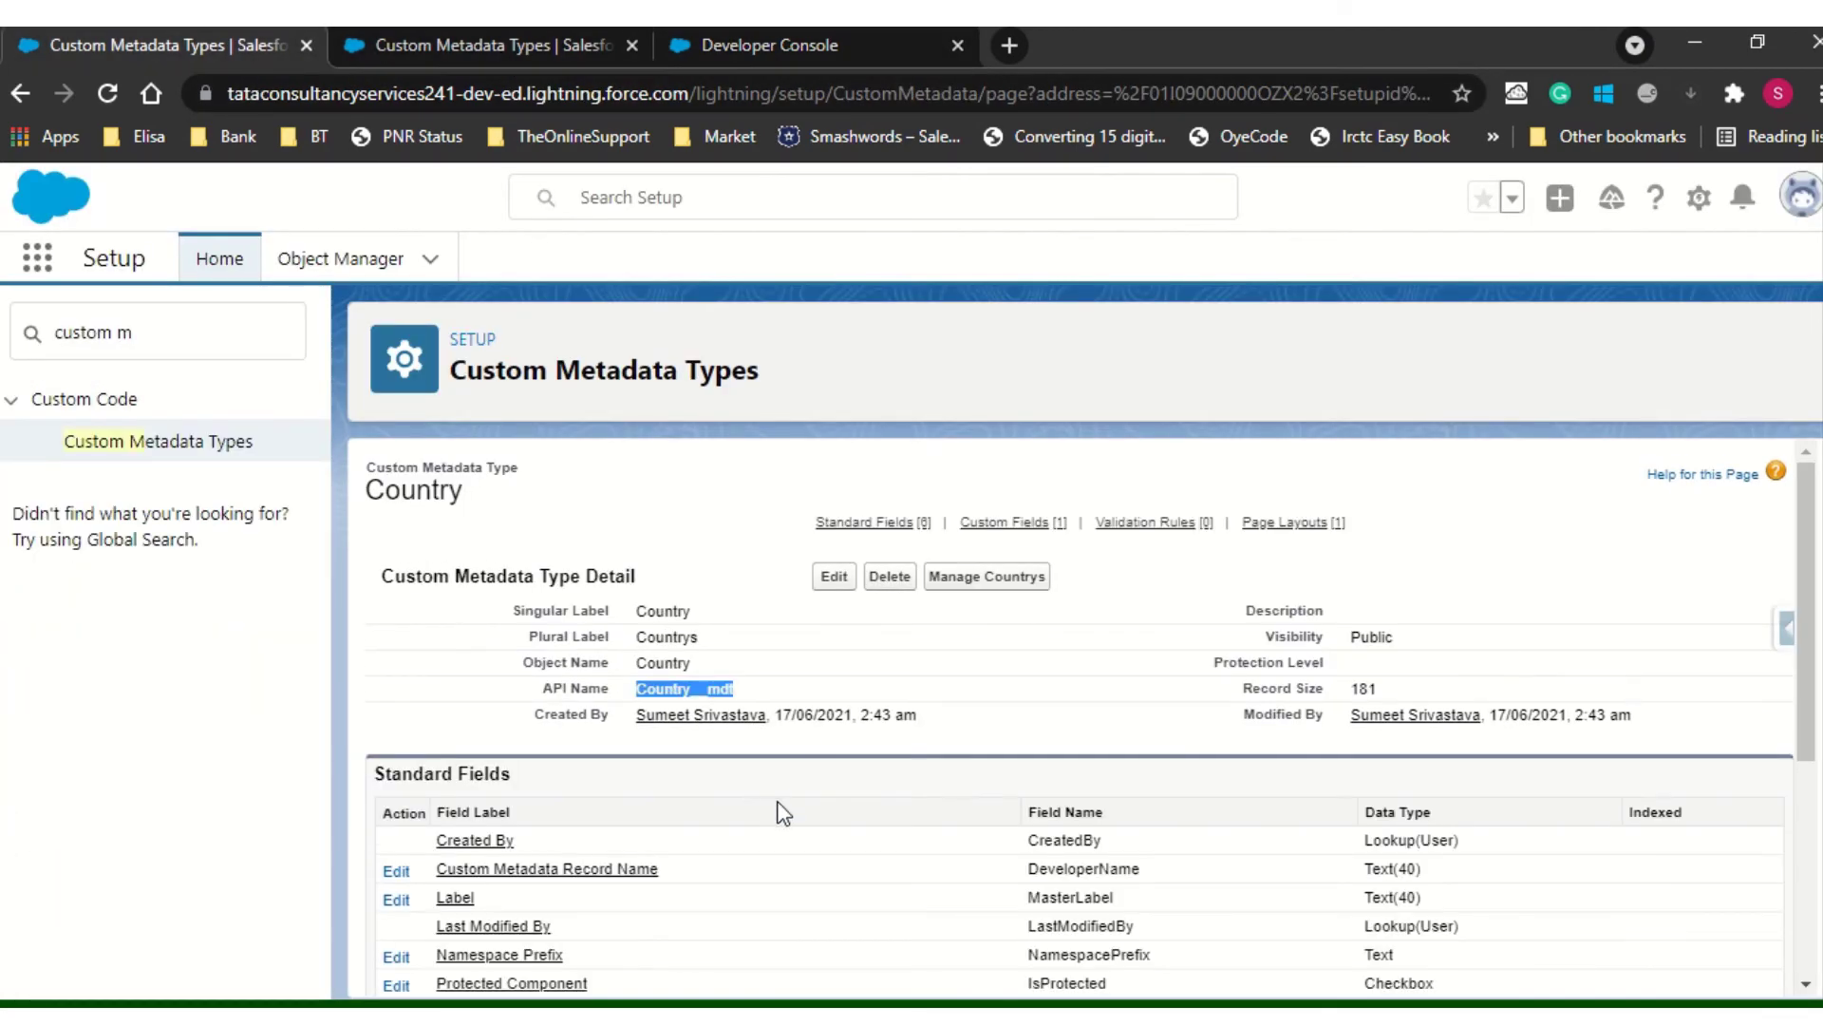
{"action": "scroll", "coordinate": [777, 806], "scroll_direction": "down", "scroll_amount": 4}
{"action": "double_click", "coordinate": [703, 717]}
{"action": "key", "text": "ctrl+c"}
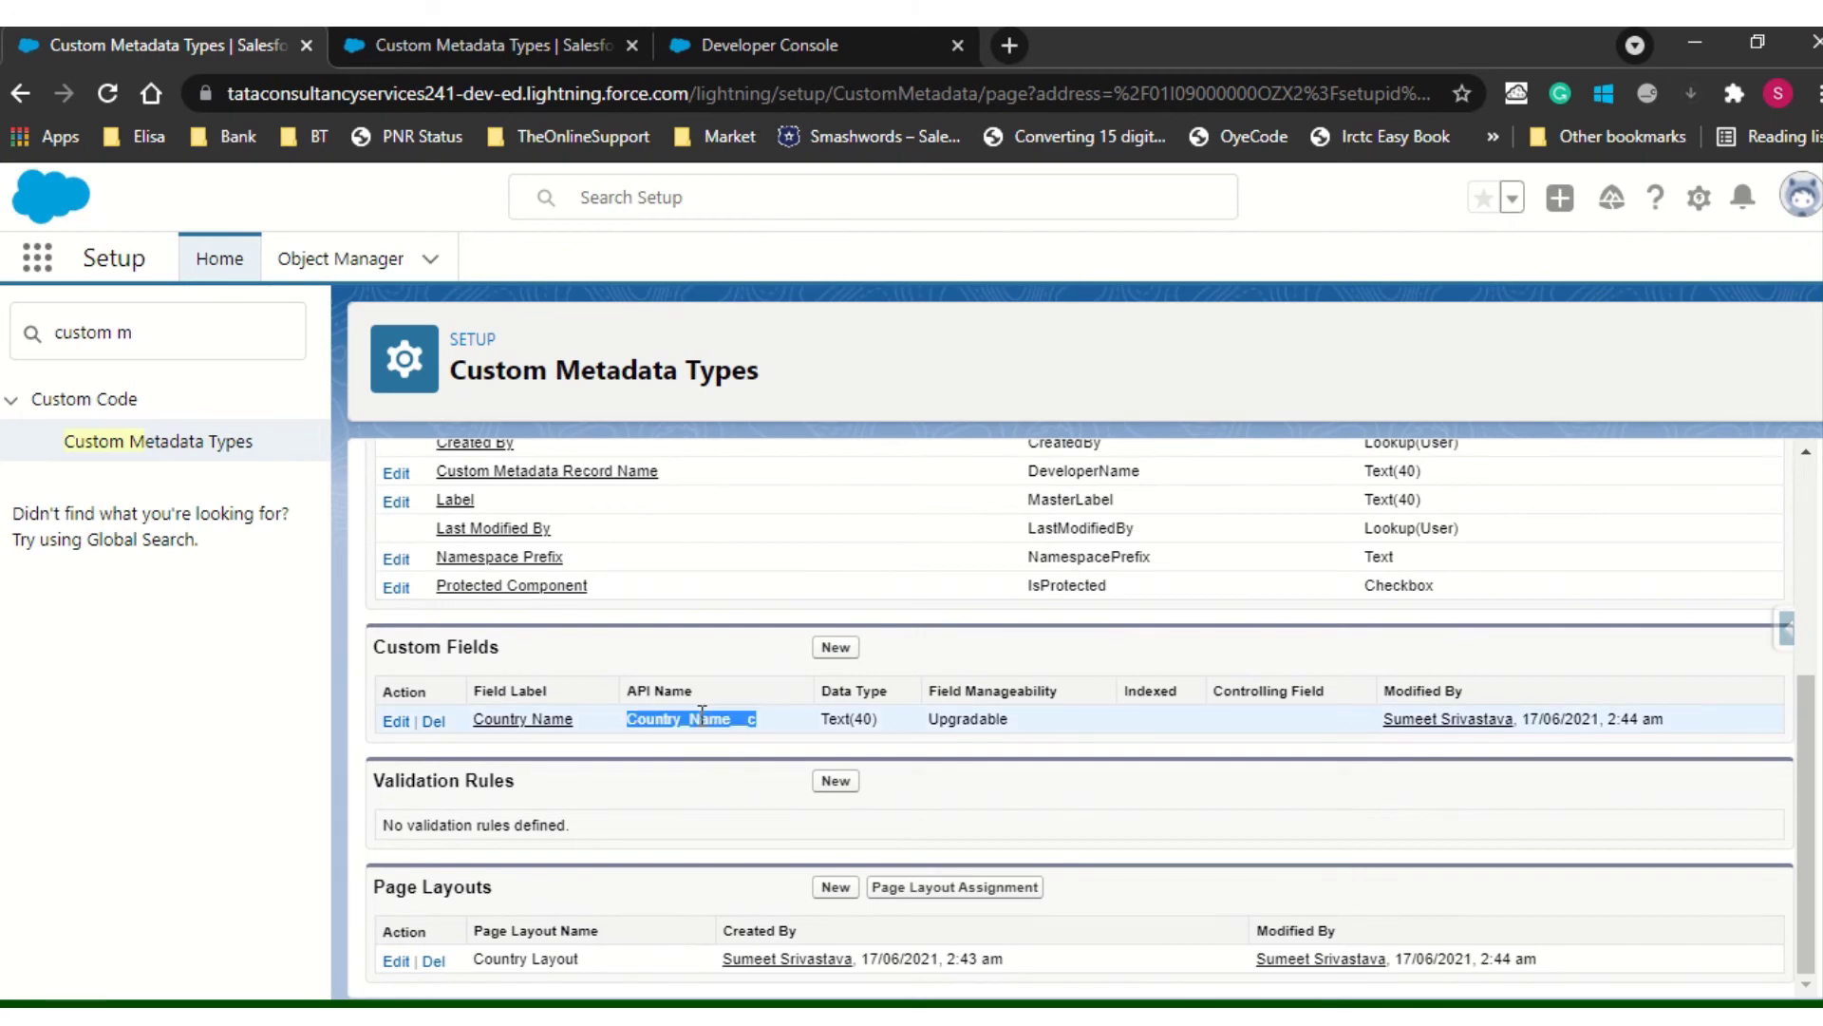
{"action": "left_click", "coordinate": [841, 43]}
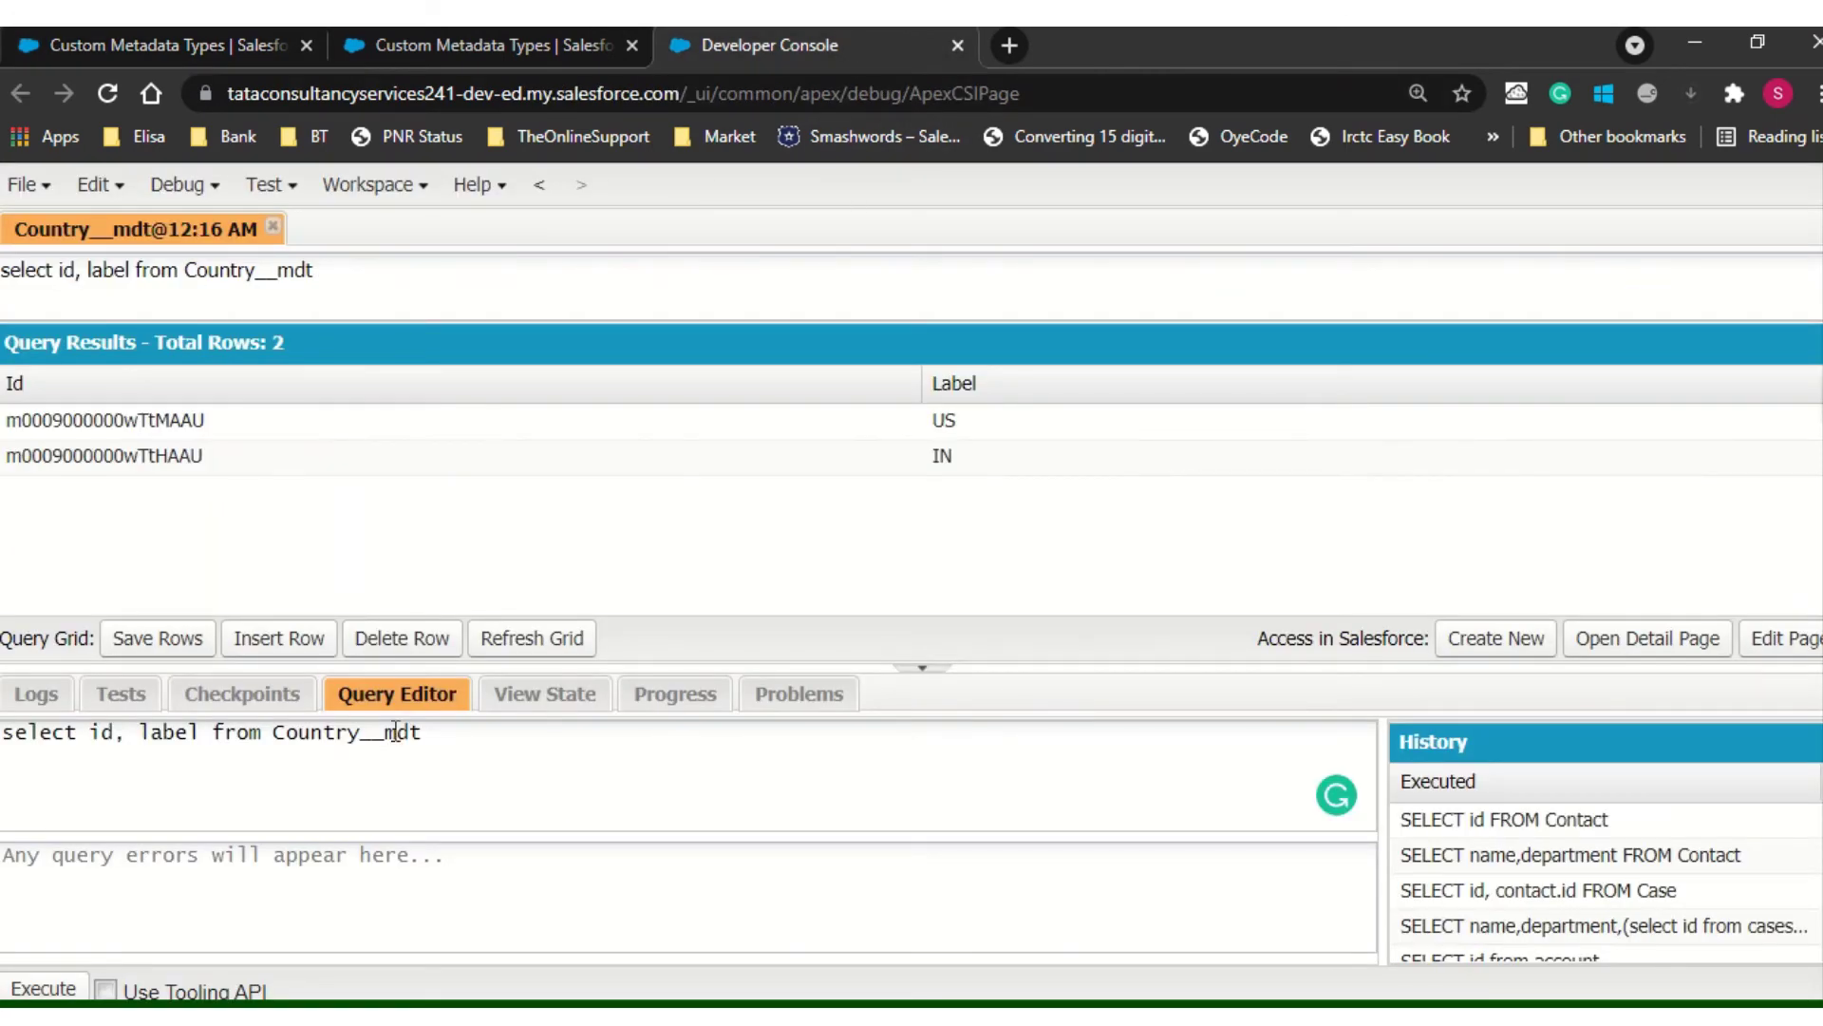
{"action": "left_click", "coordinate": [199, 735]}
{"action": "type", "text": ","}
{"action": "key", "text": "ctrl+v"}
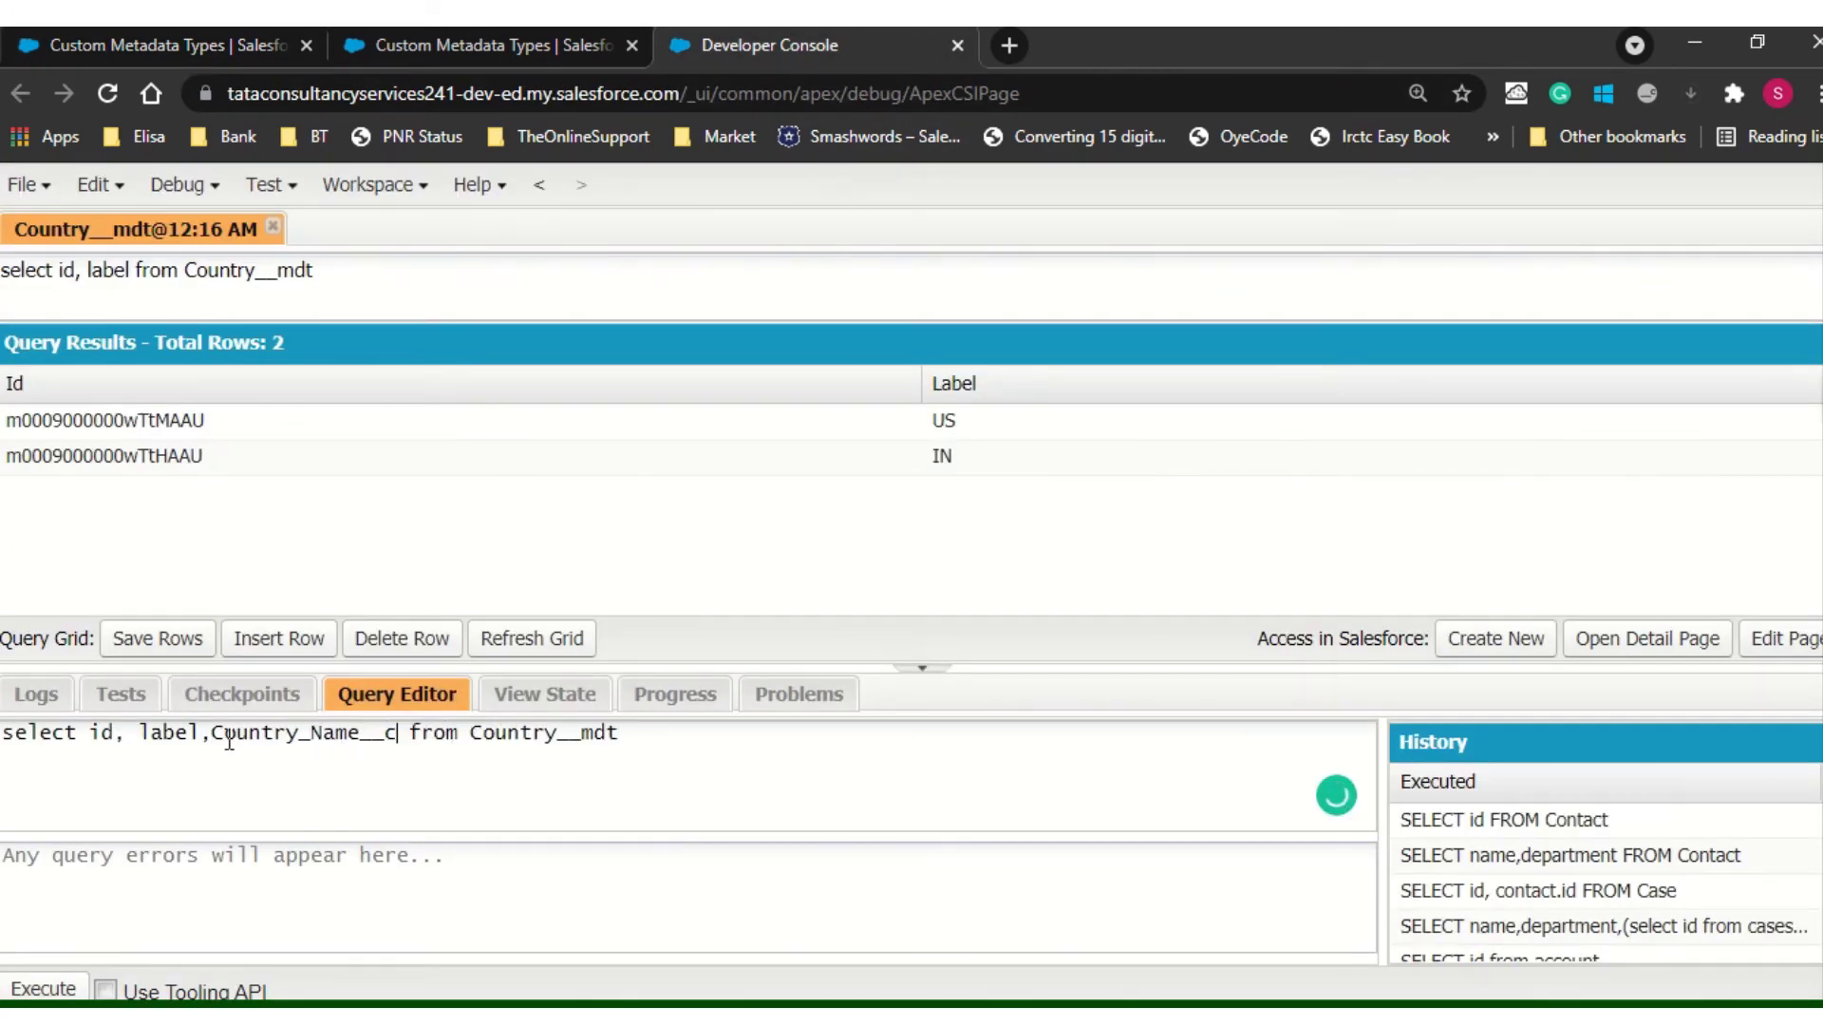
{"action": "left_click", "coordinate": [40, 988]}
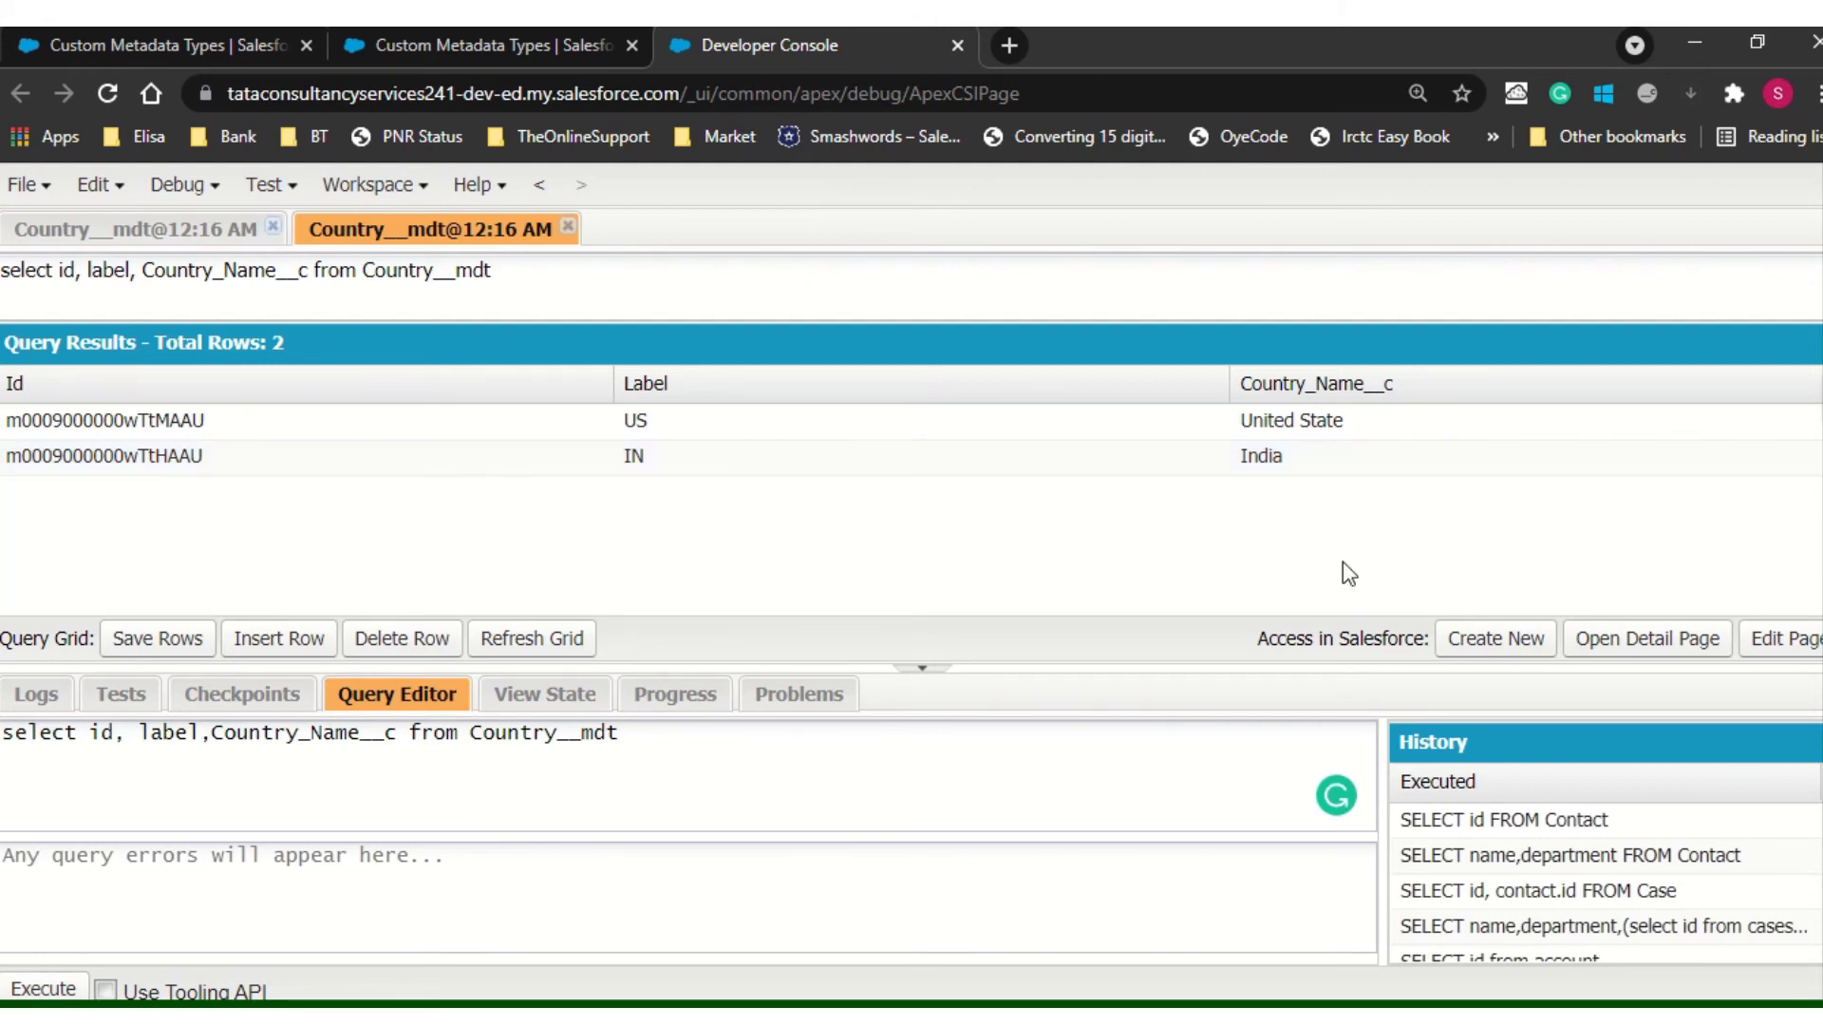
- Open the Execute Anonymous window and delete the old Apex code
{"action": "left_click", "coordinate": [180, 186]}
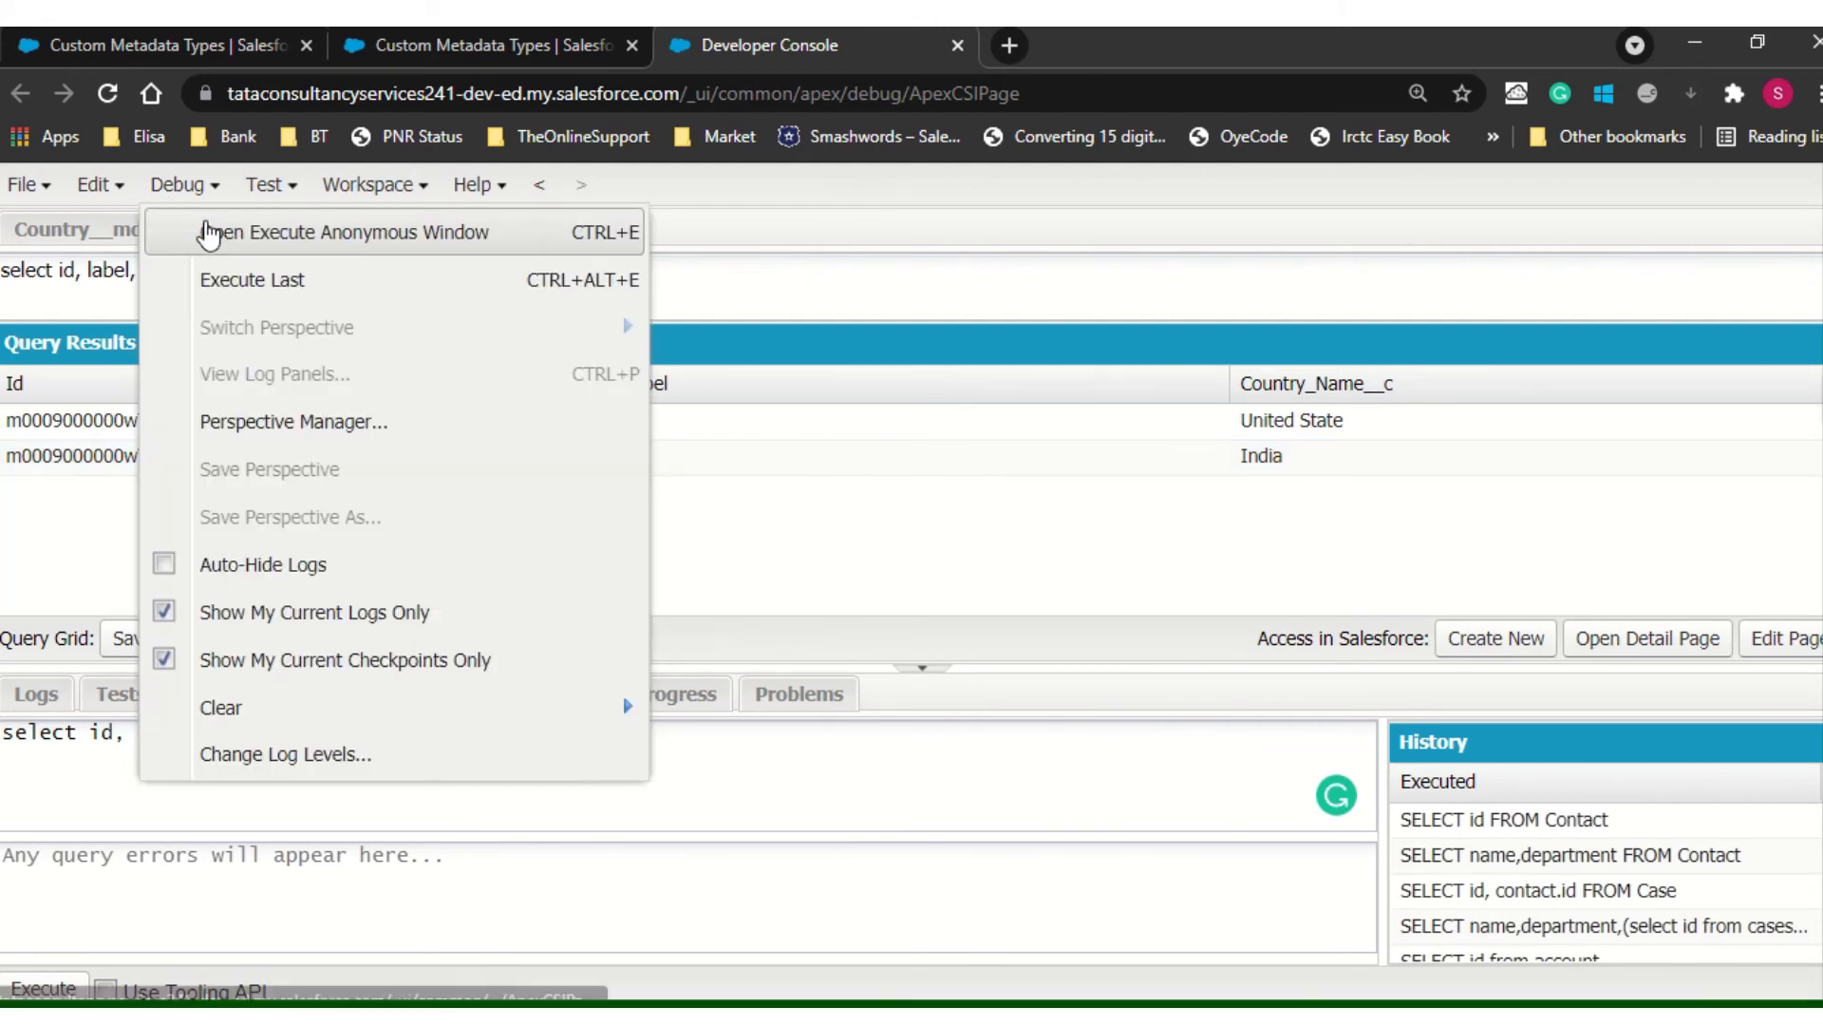
{"action": "left_click", "coordinate": [208, 234]}
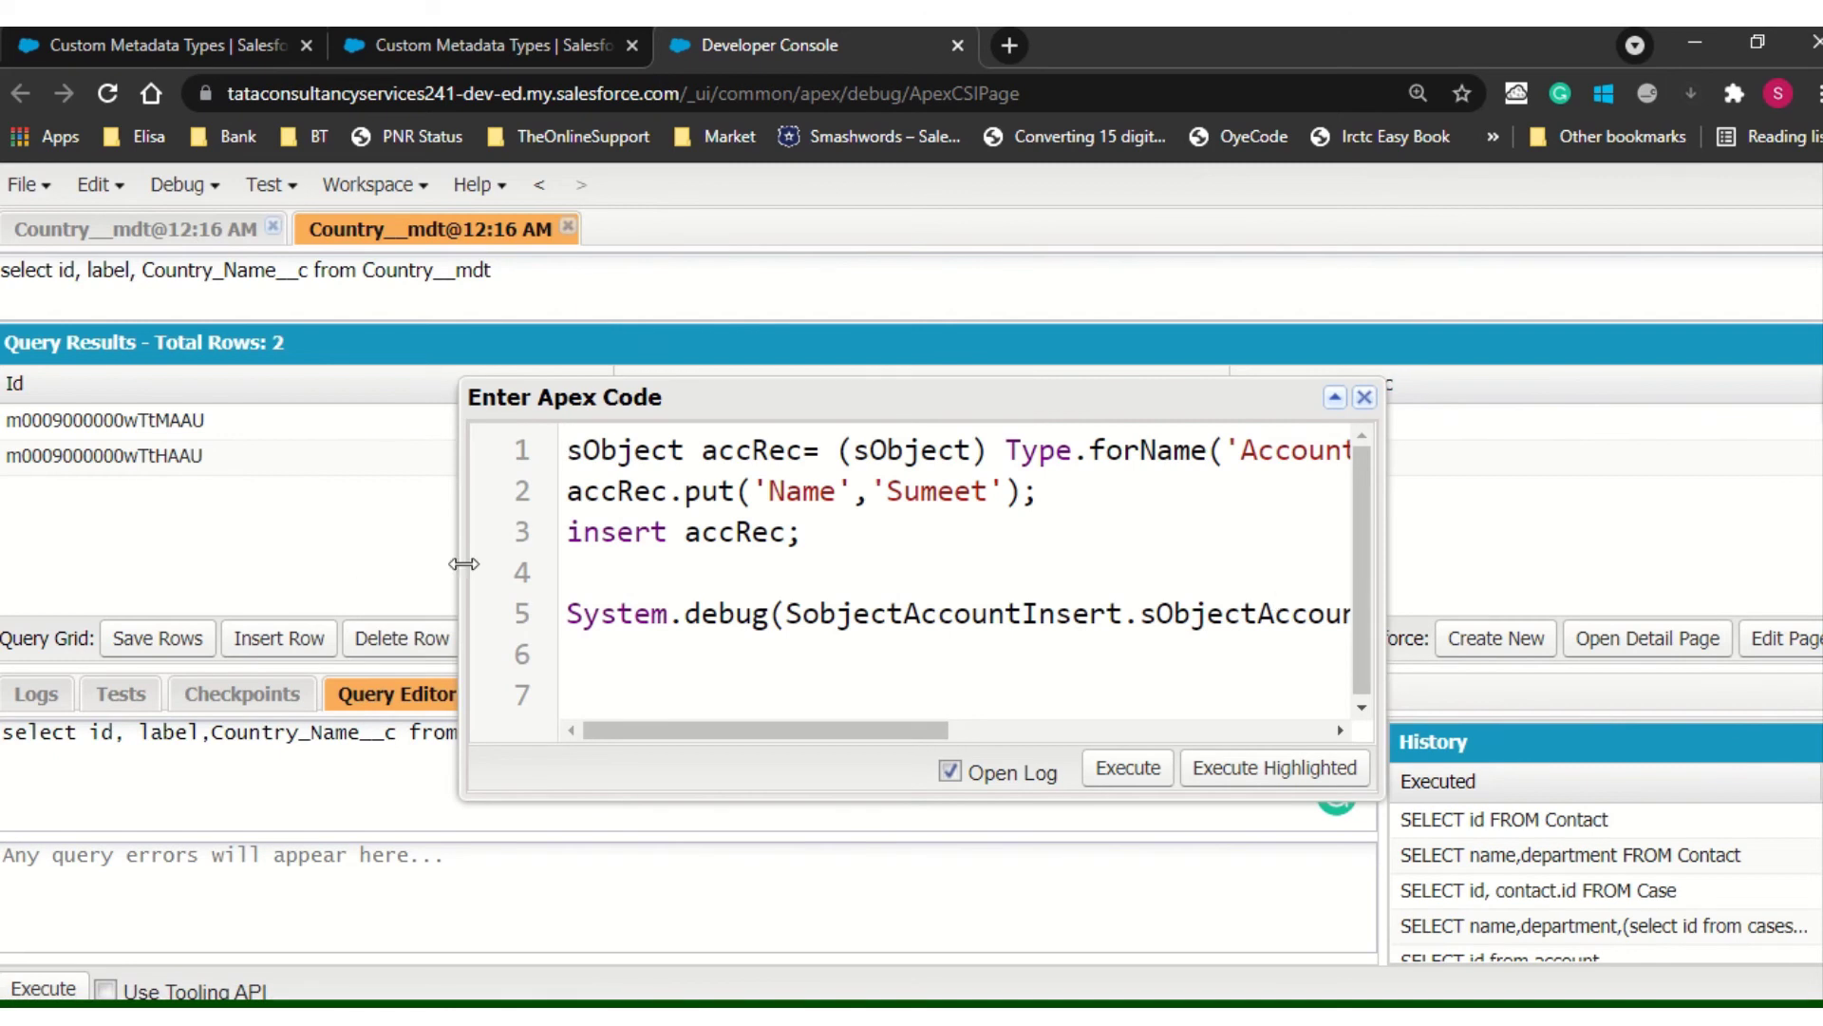
{"action": "left_click_drag", "start_coordinate": [464, 564], "coordinate": [133, 569]}
{"action": "left_click", "coordinate": [653, 616]}
{"action": "key", "text": "ctrl+a"}
{"action": "key", "text": "Delete"}
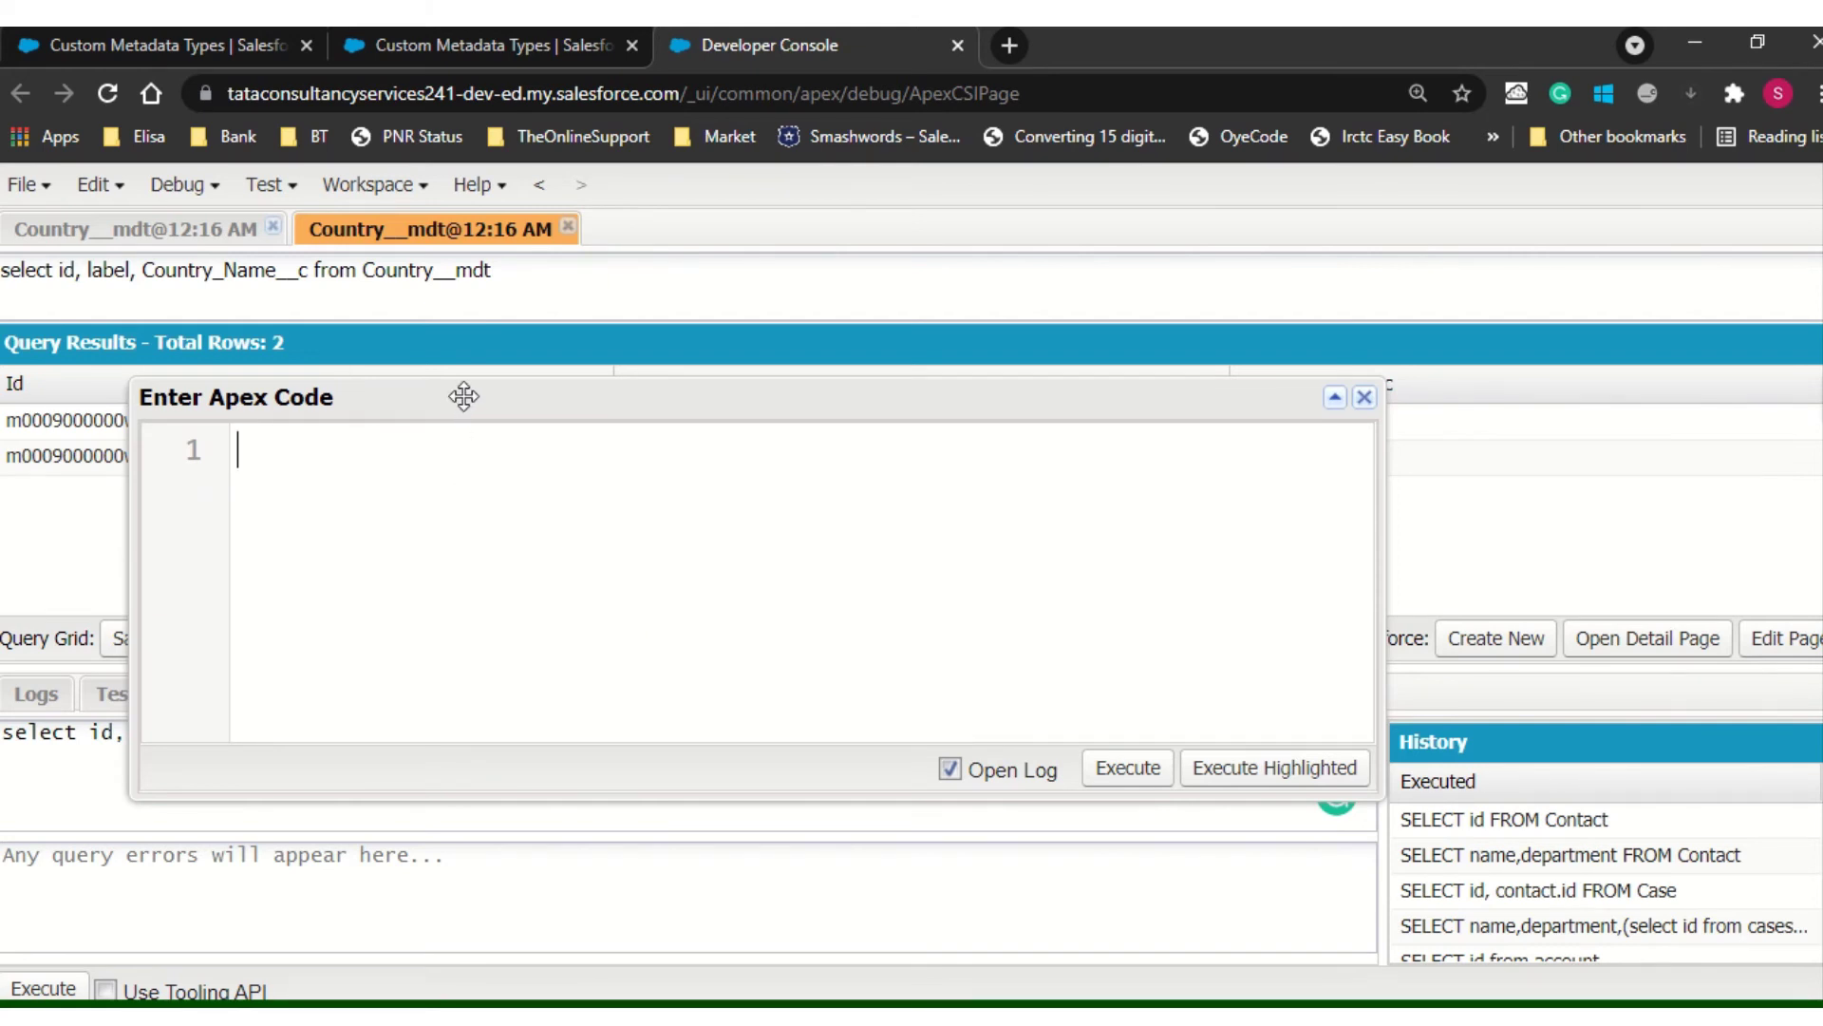
{"action": "left_click_drag", "start_coordinate": [465, 397], "coordinate": [612, 375]}
- Declare List<Country__mdt> cntry = new List<Country__mdt>(); on line 1
{"action": "left_click", "coordinate": [156, 54]}
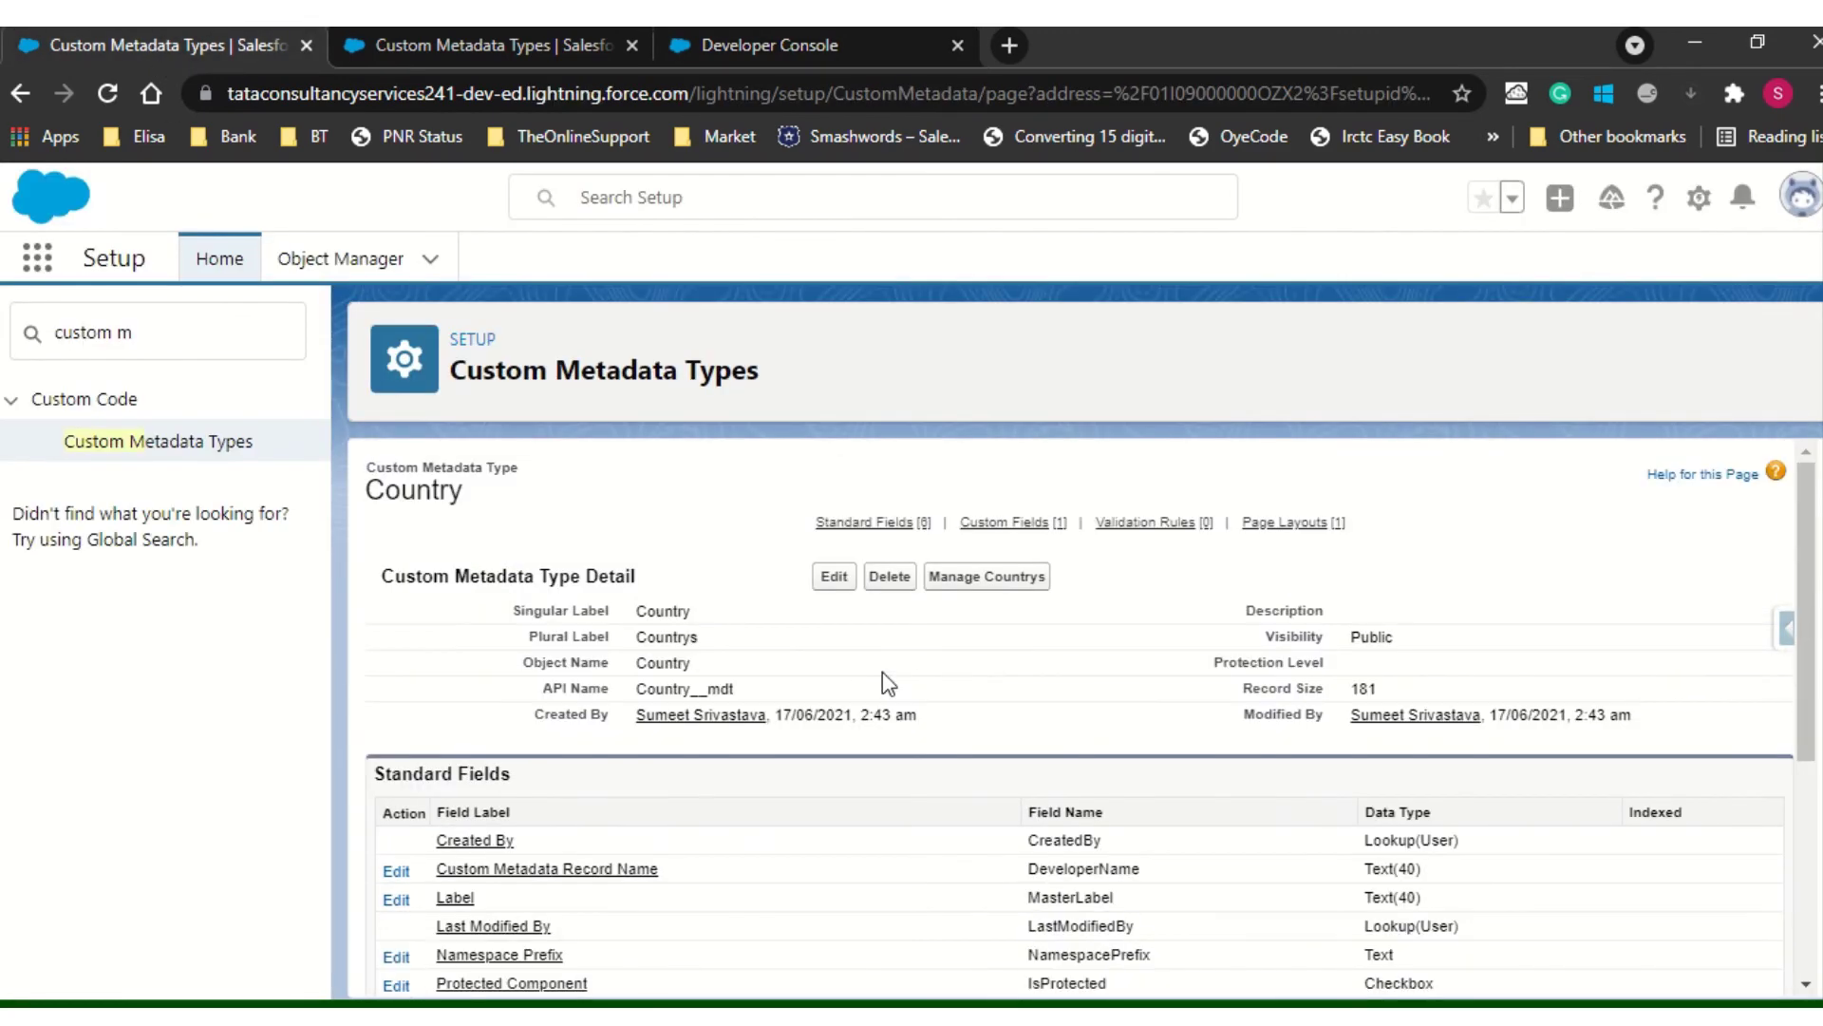
{"action": "double_click", "coordinate": [711, 686]}
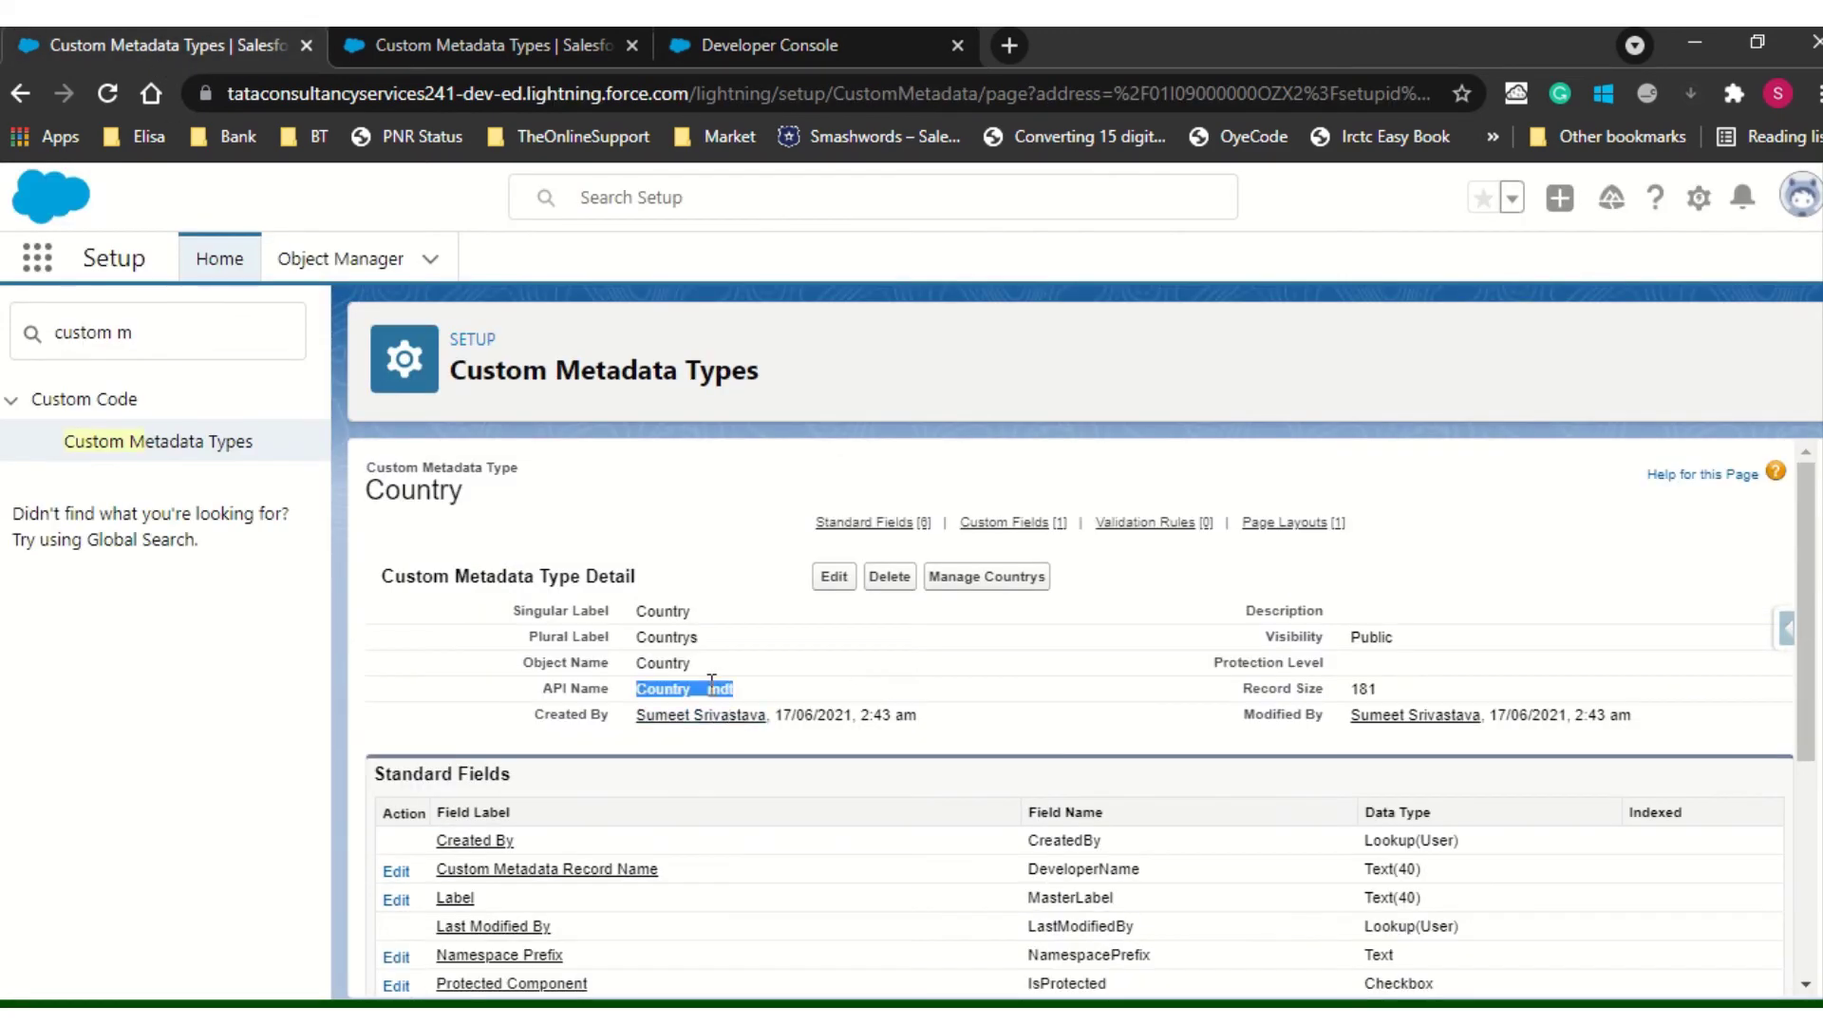
{"action": "left_click", "coordinate": [772, 51]}
{"action": "type", "text": "List<Country__mdt> cntry = "}
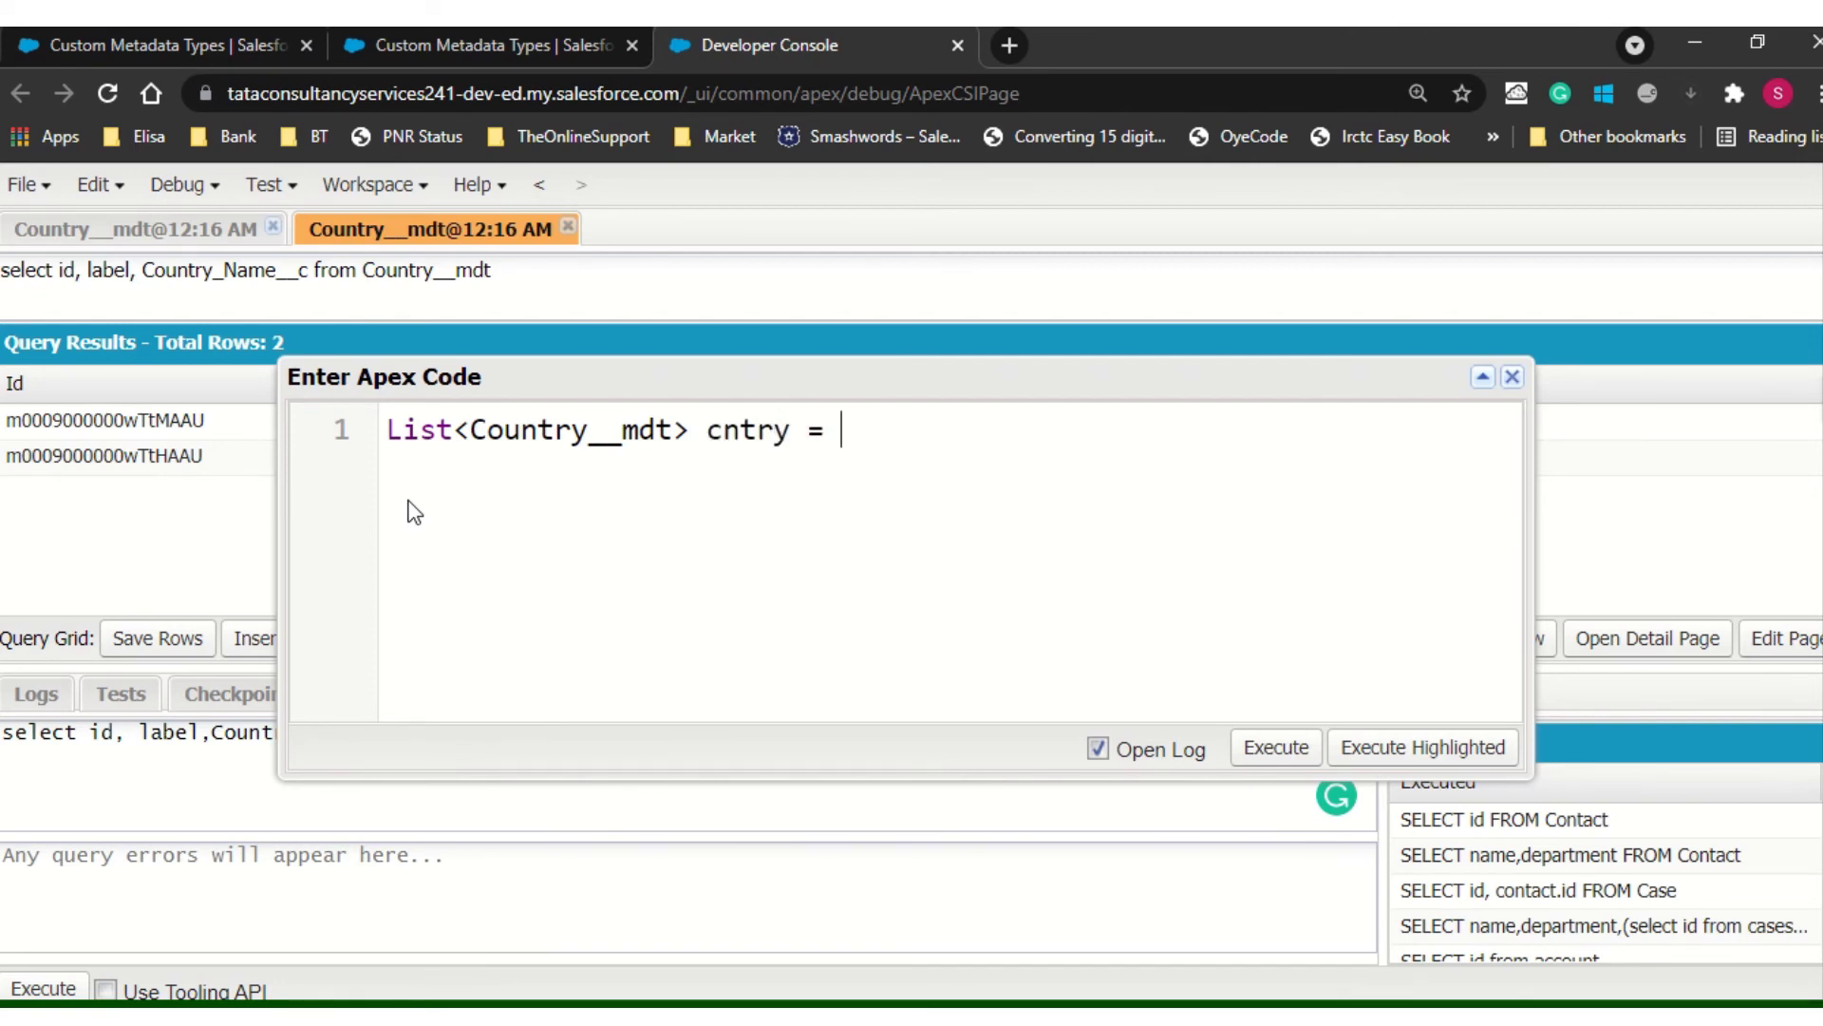
{"action": "type", "text": "new List"}
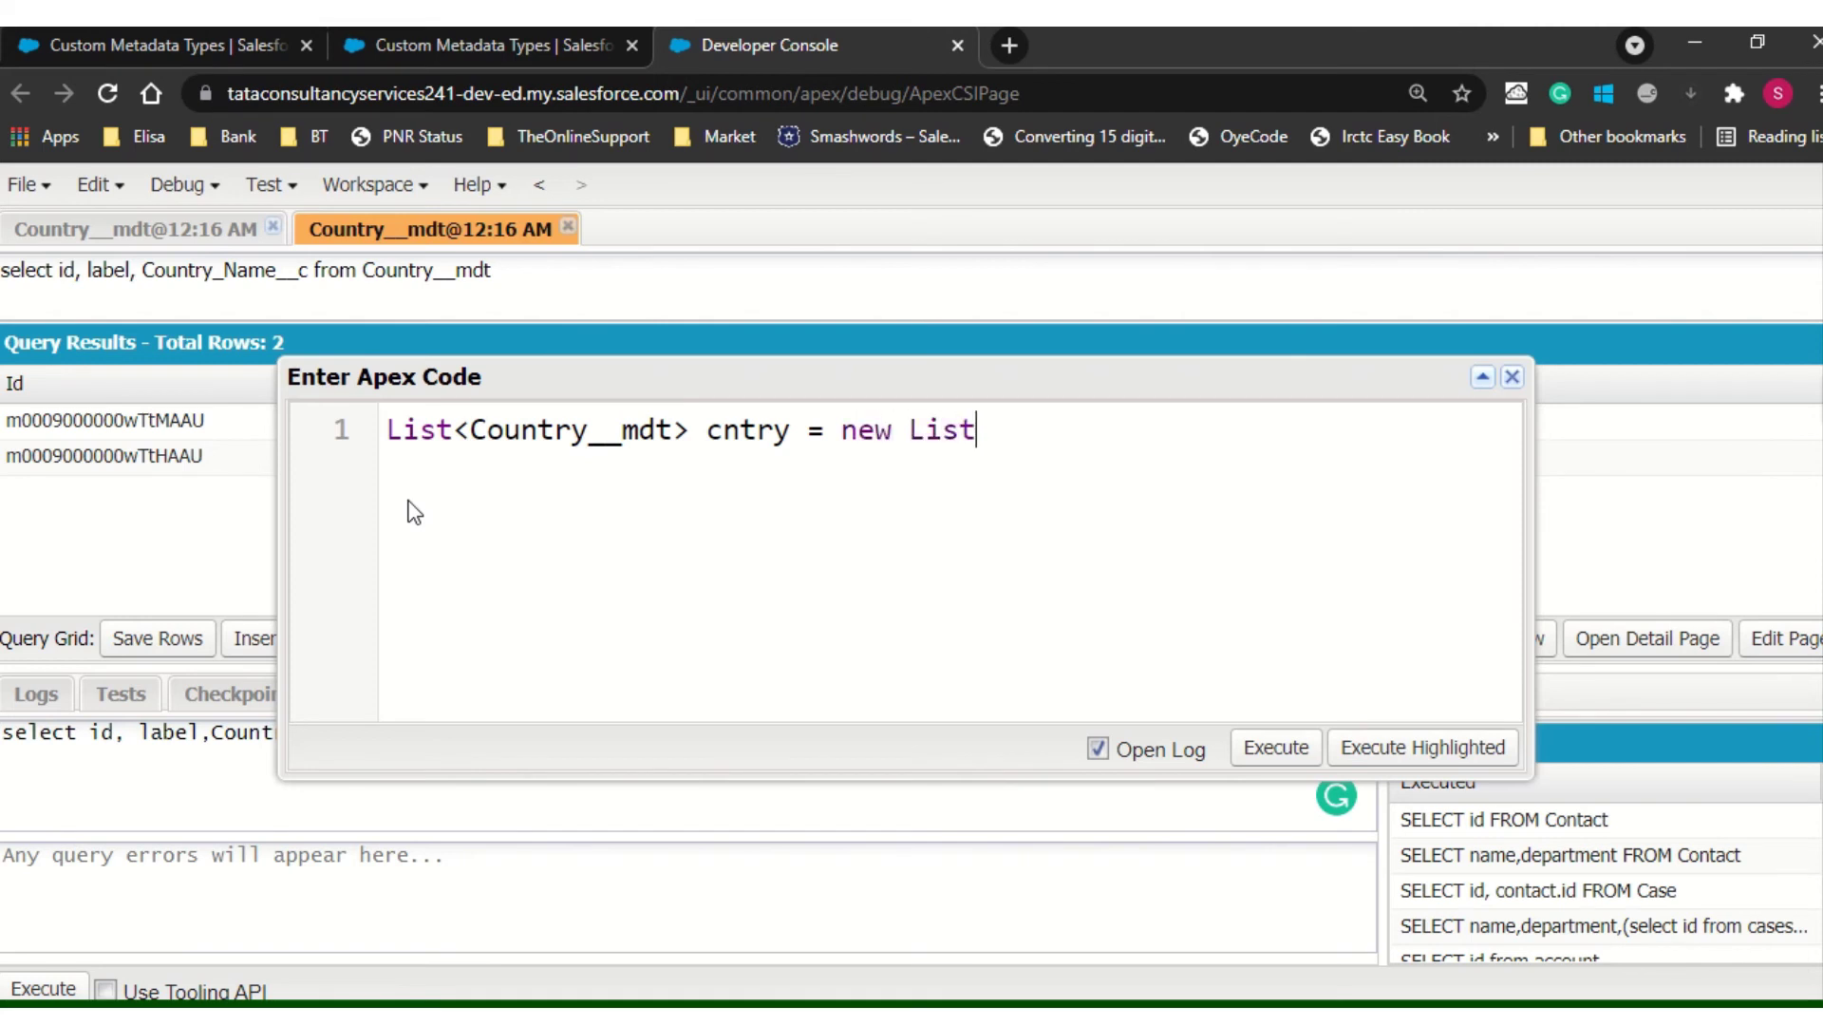
{"action": "type", "text": "<Country__mdt"}
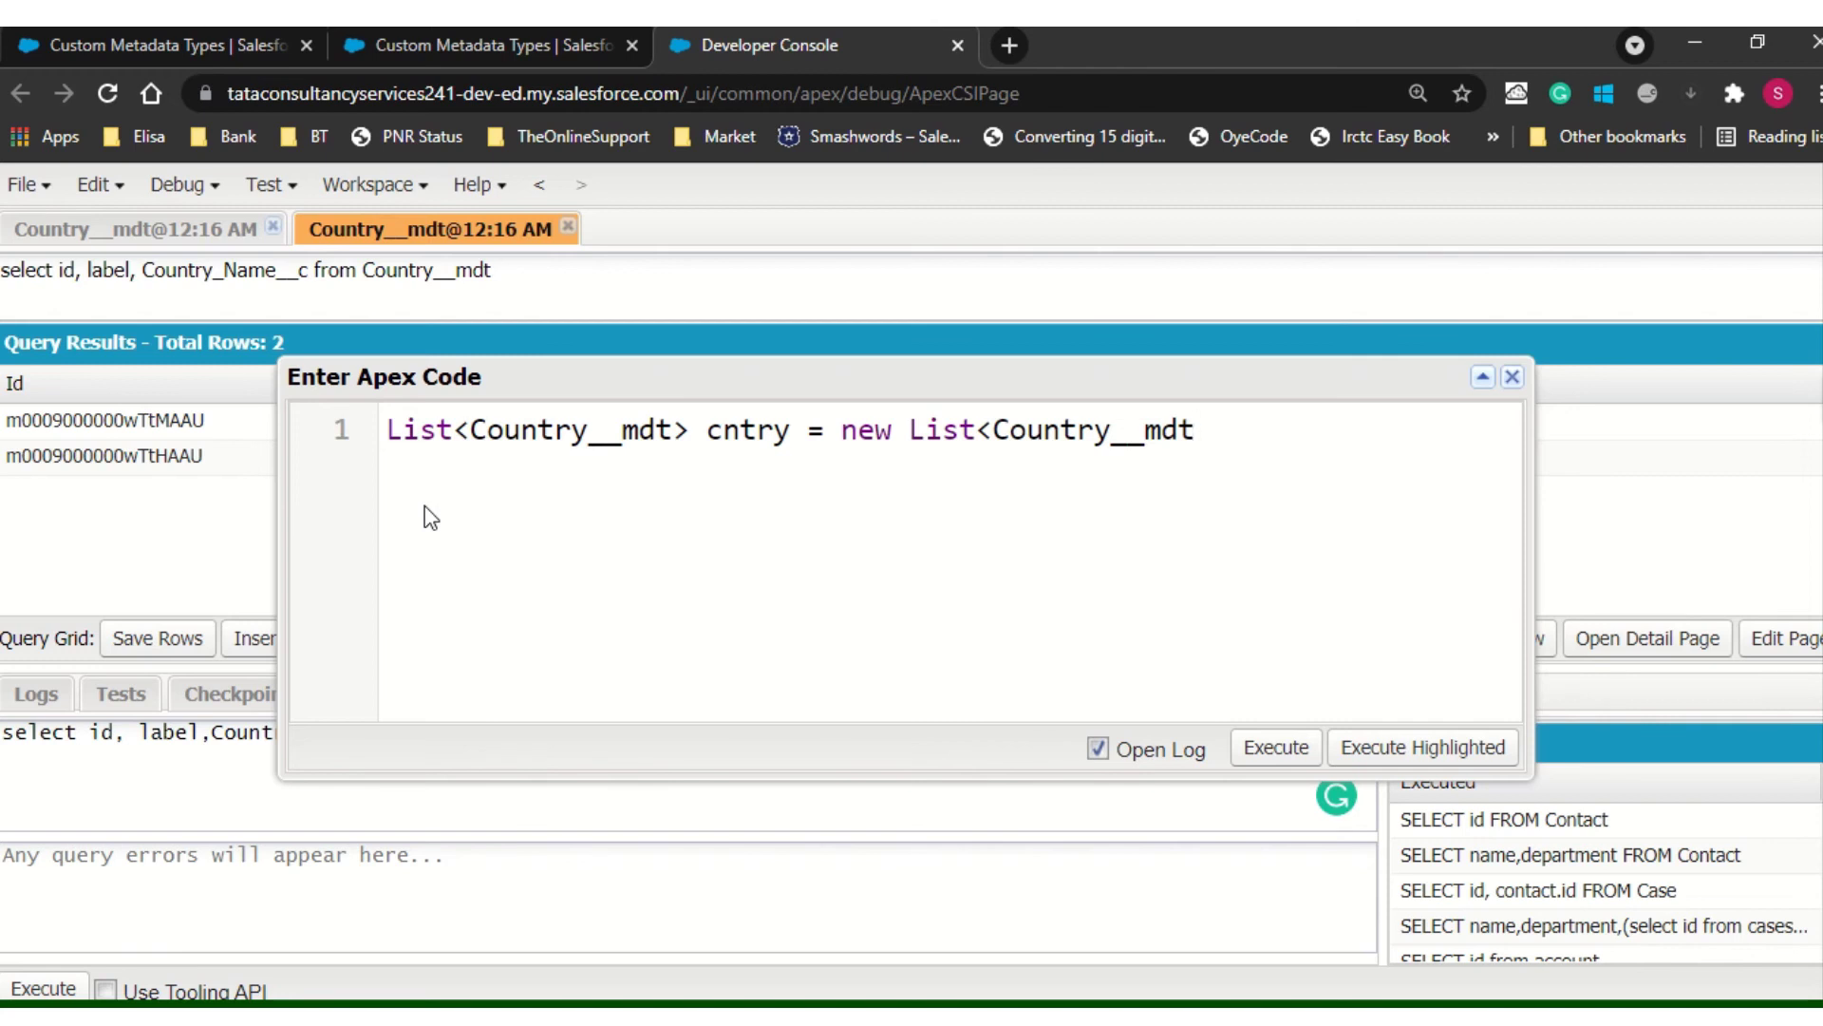
{"action": "type", "text": ">();"}
{"action": "key", "text": "Return"}
- Assign cntry the pasted query 'select id, label, Country_Name__c from Country__mdt' on line 2
{"action": "type", "text": "cntry ="}
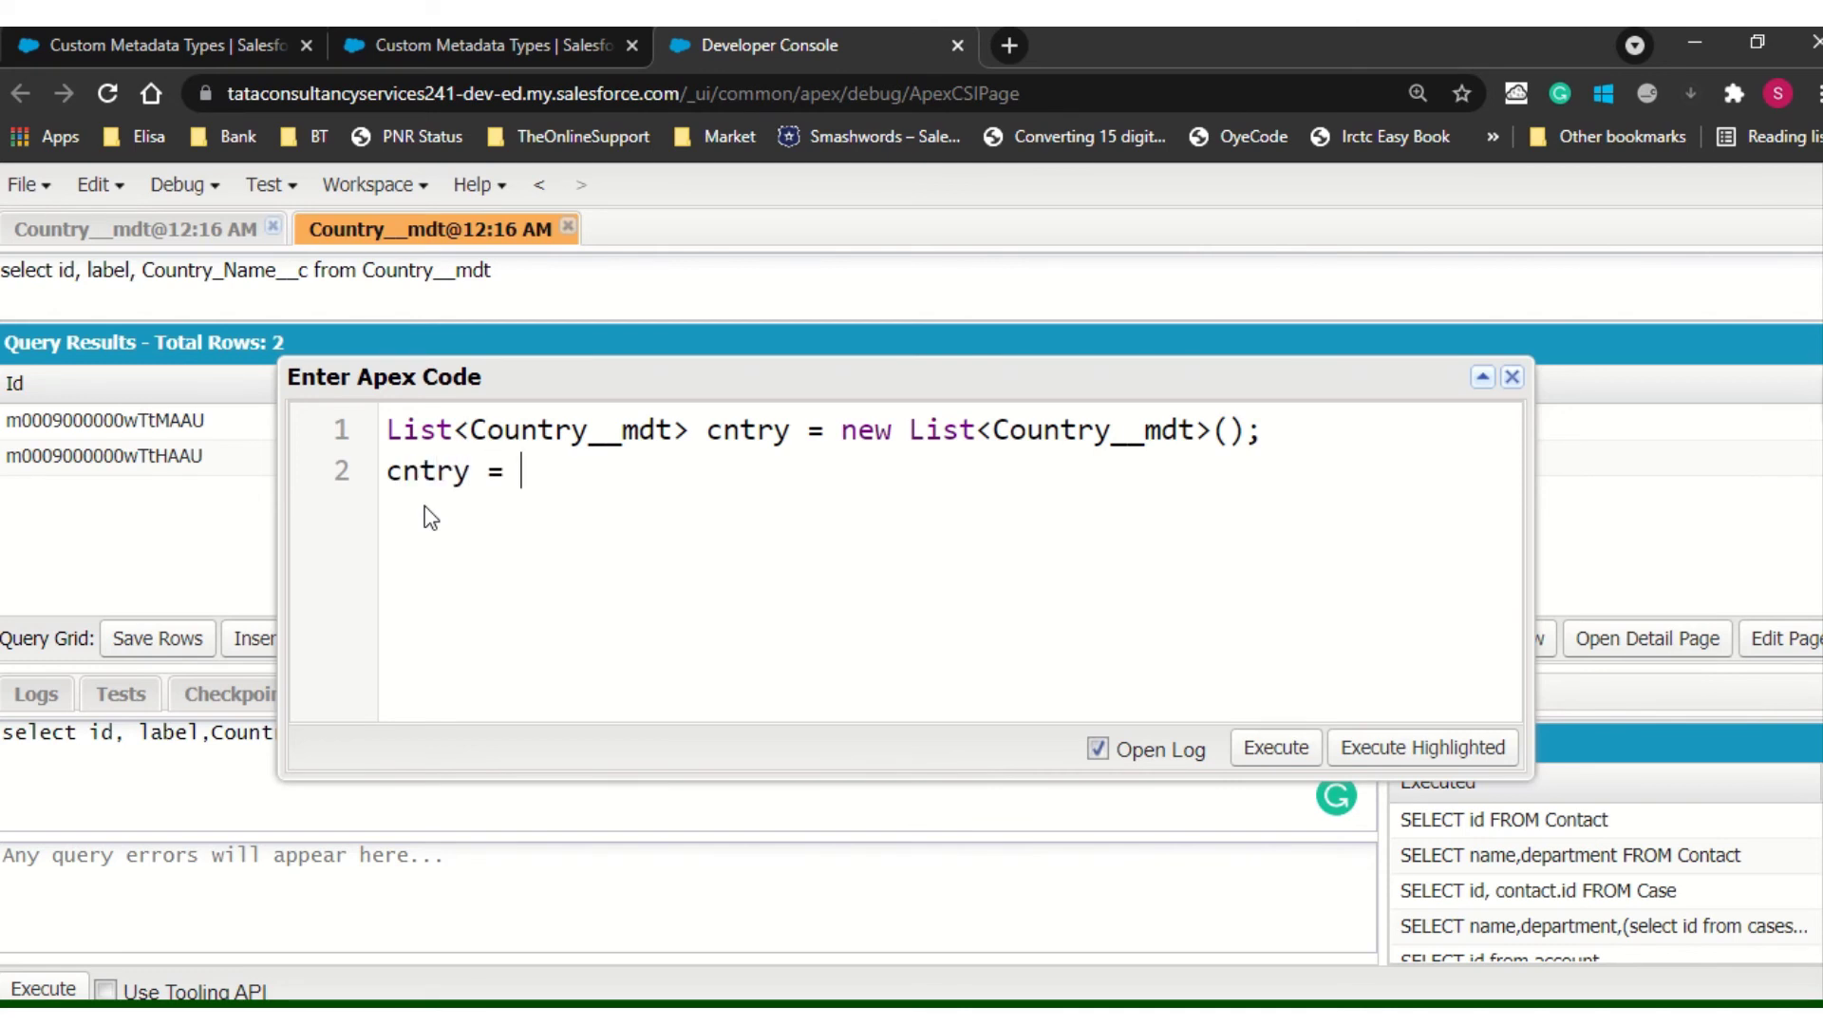
{"action": "type", "text": " []"}
{"action": "type", "text": "selcet"}
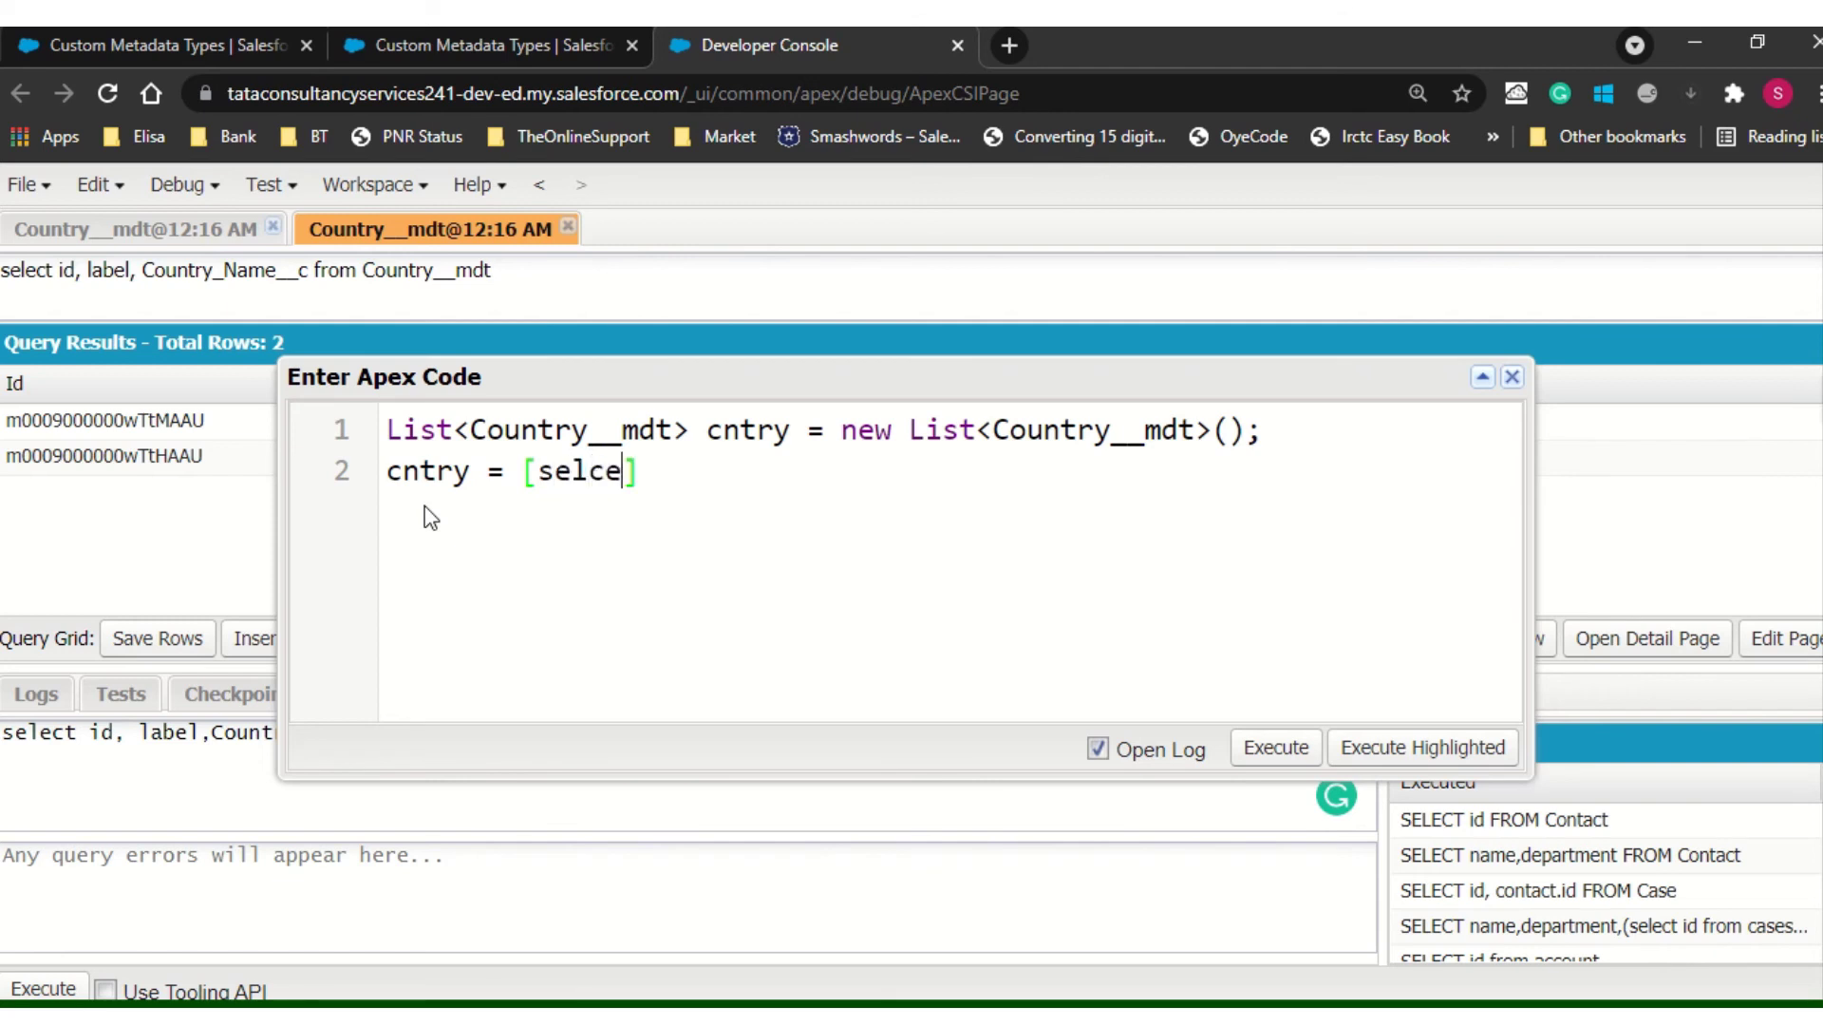
{"action": "key", "text": "BackSpace"}
{"action": "key", "text": "BackSpace"}
{"action": "key", "text": "BackSpace"}
{"action": "key", "text": "BackSpace"}
{"action": "type", "text": "ect"}
{"action": "type", "text": " id, l"}
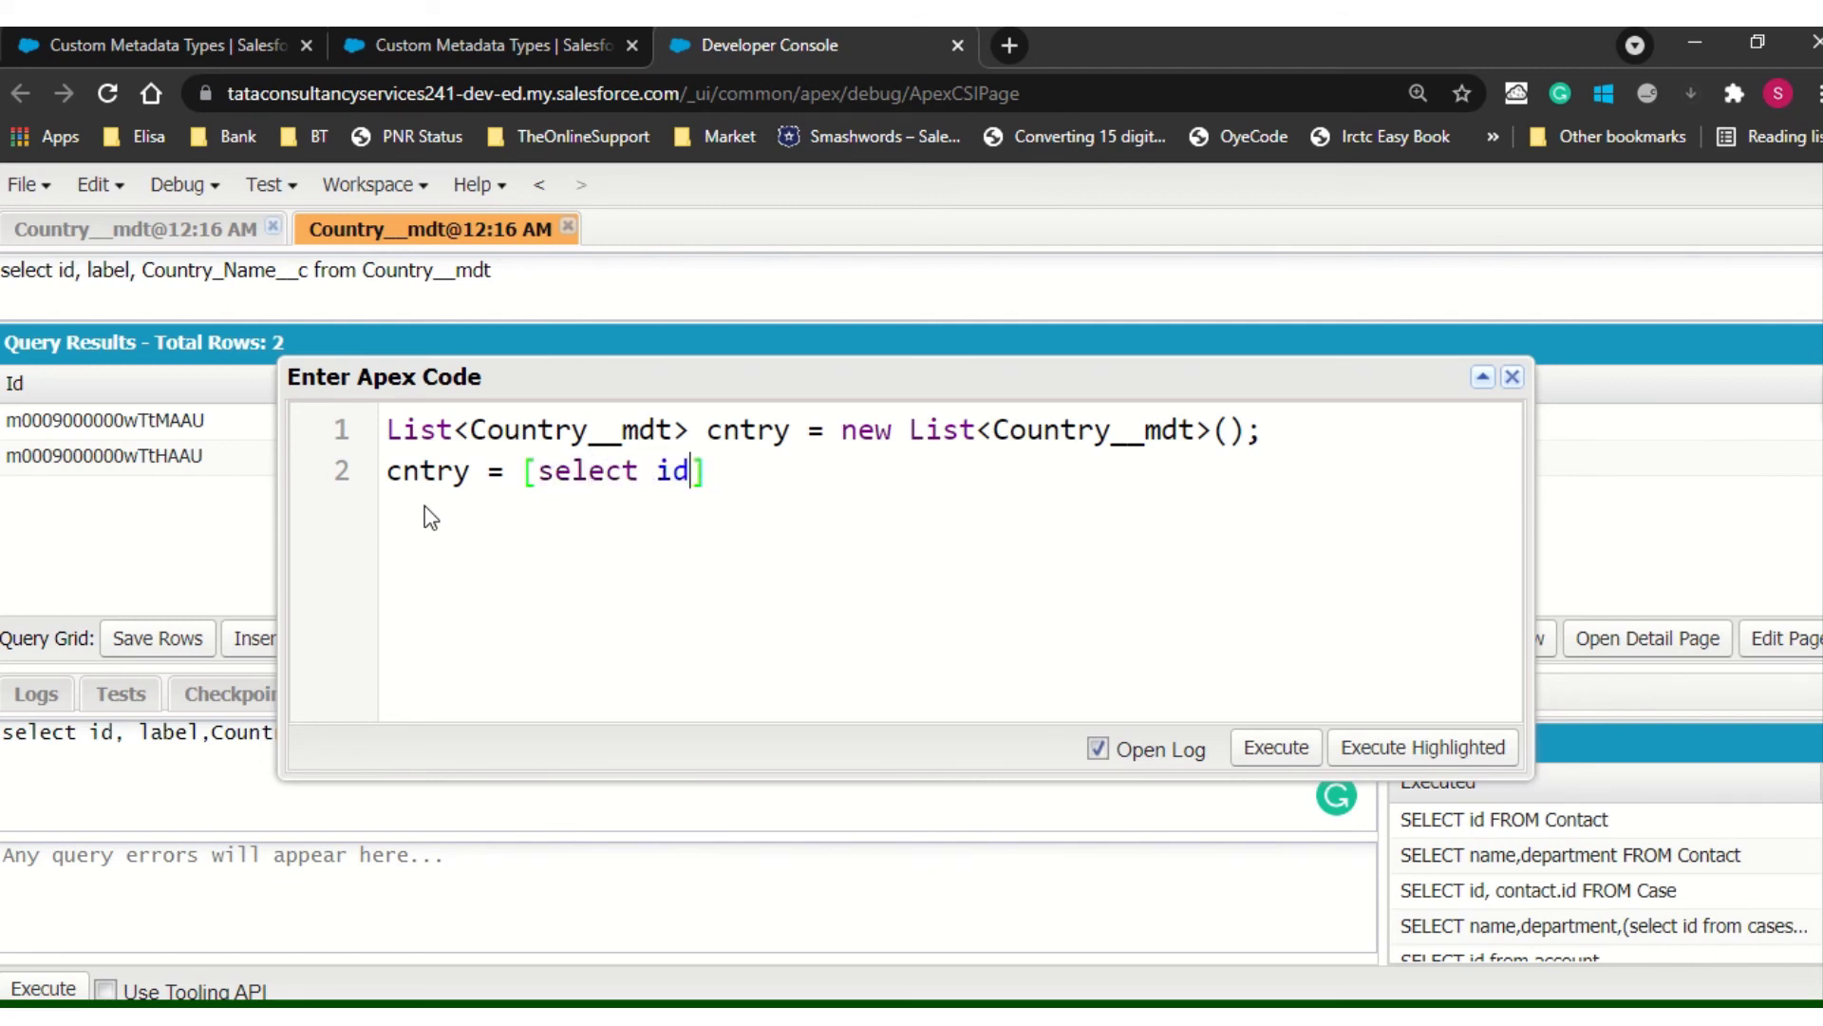
{"action": "type", "text": "abe"}
{"action": "key", "text": "BackSpace"}
{"action": "key", "text": "BackSpace"}
{"action": "key", "text": "BackSpace"}
{"action": "key", "text": "BackSpace"}
{"action": "double_click", "coordinate": [243, 733]}
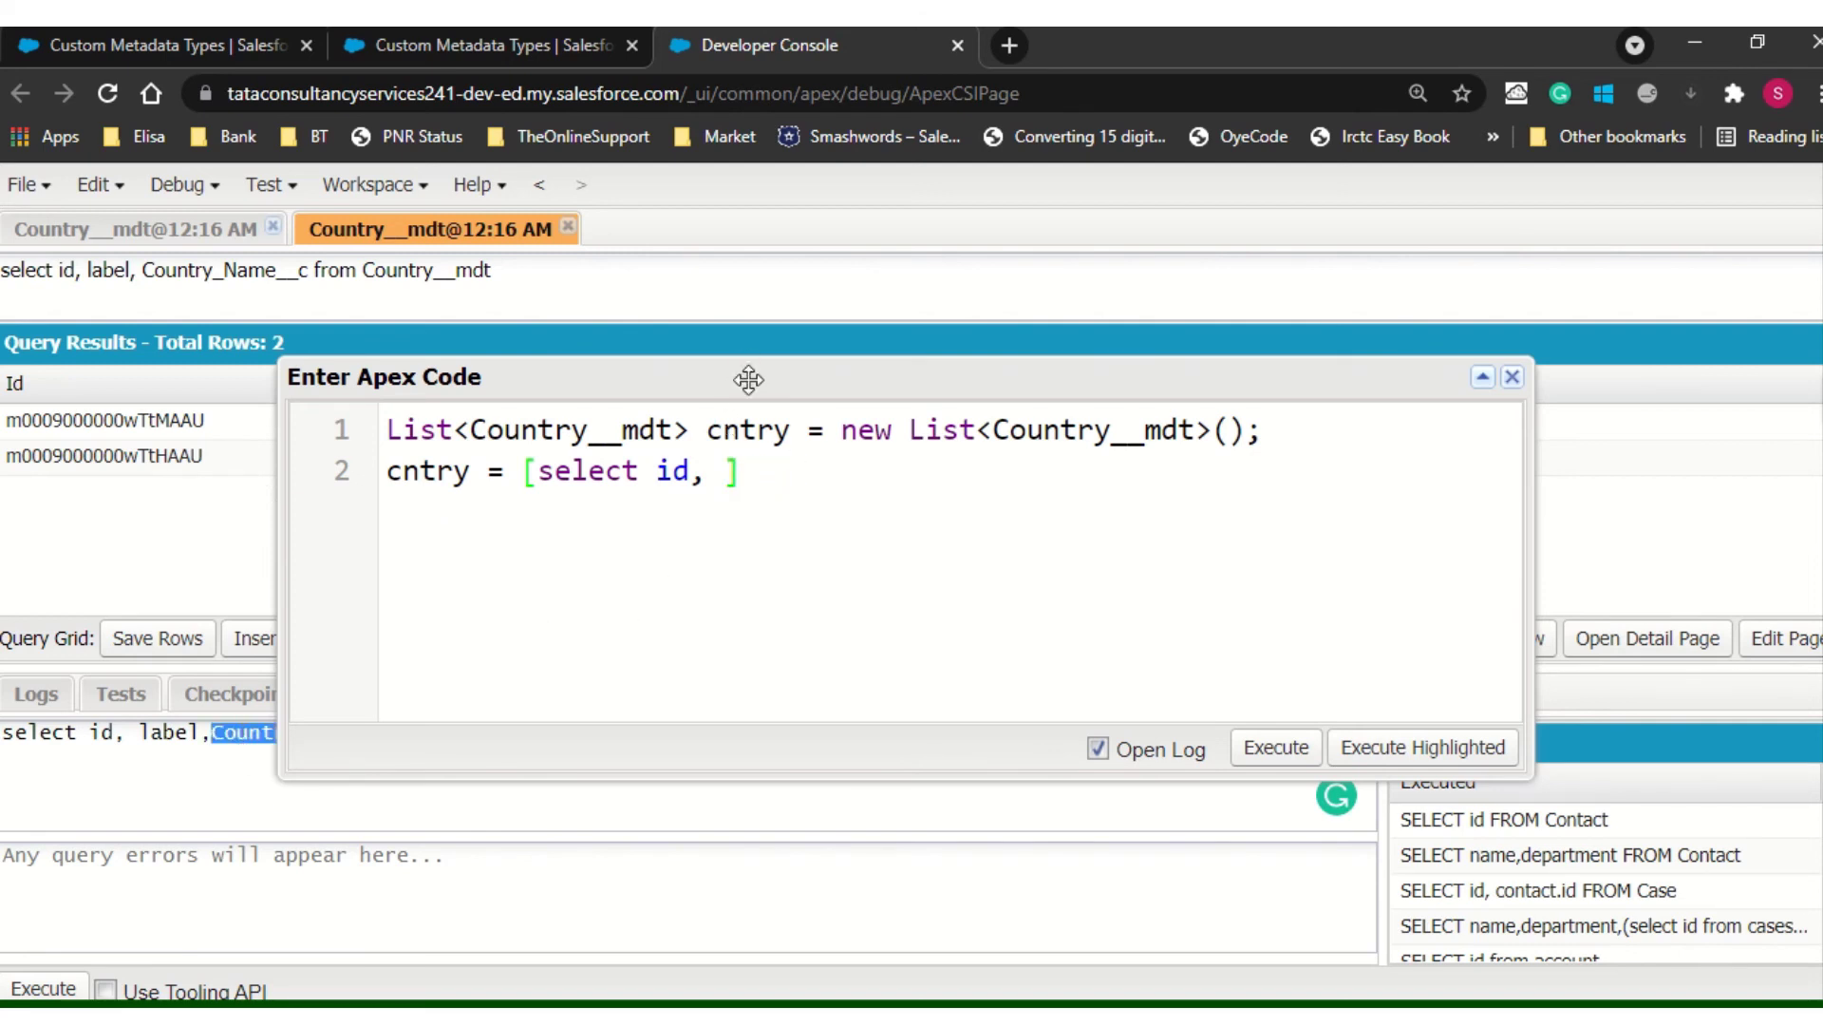
{"action": "left_click_drag", "start_coordinate": [748, 370], "coordinate": [731, 223]}
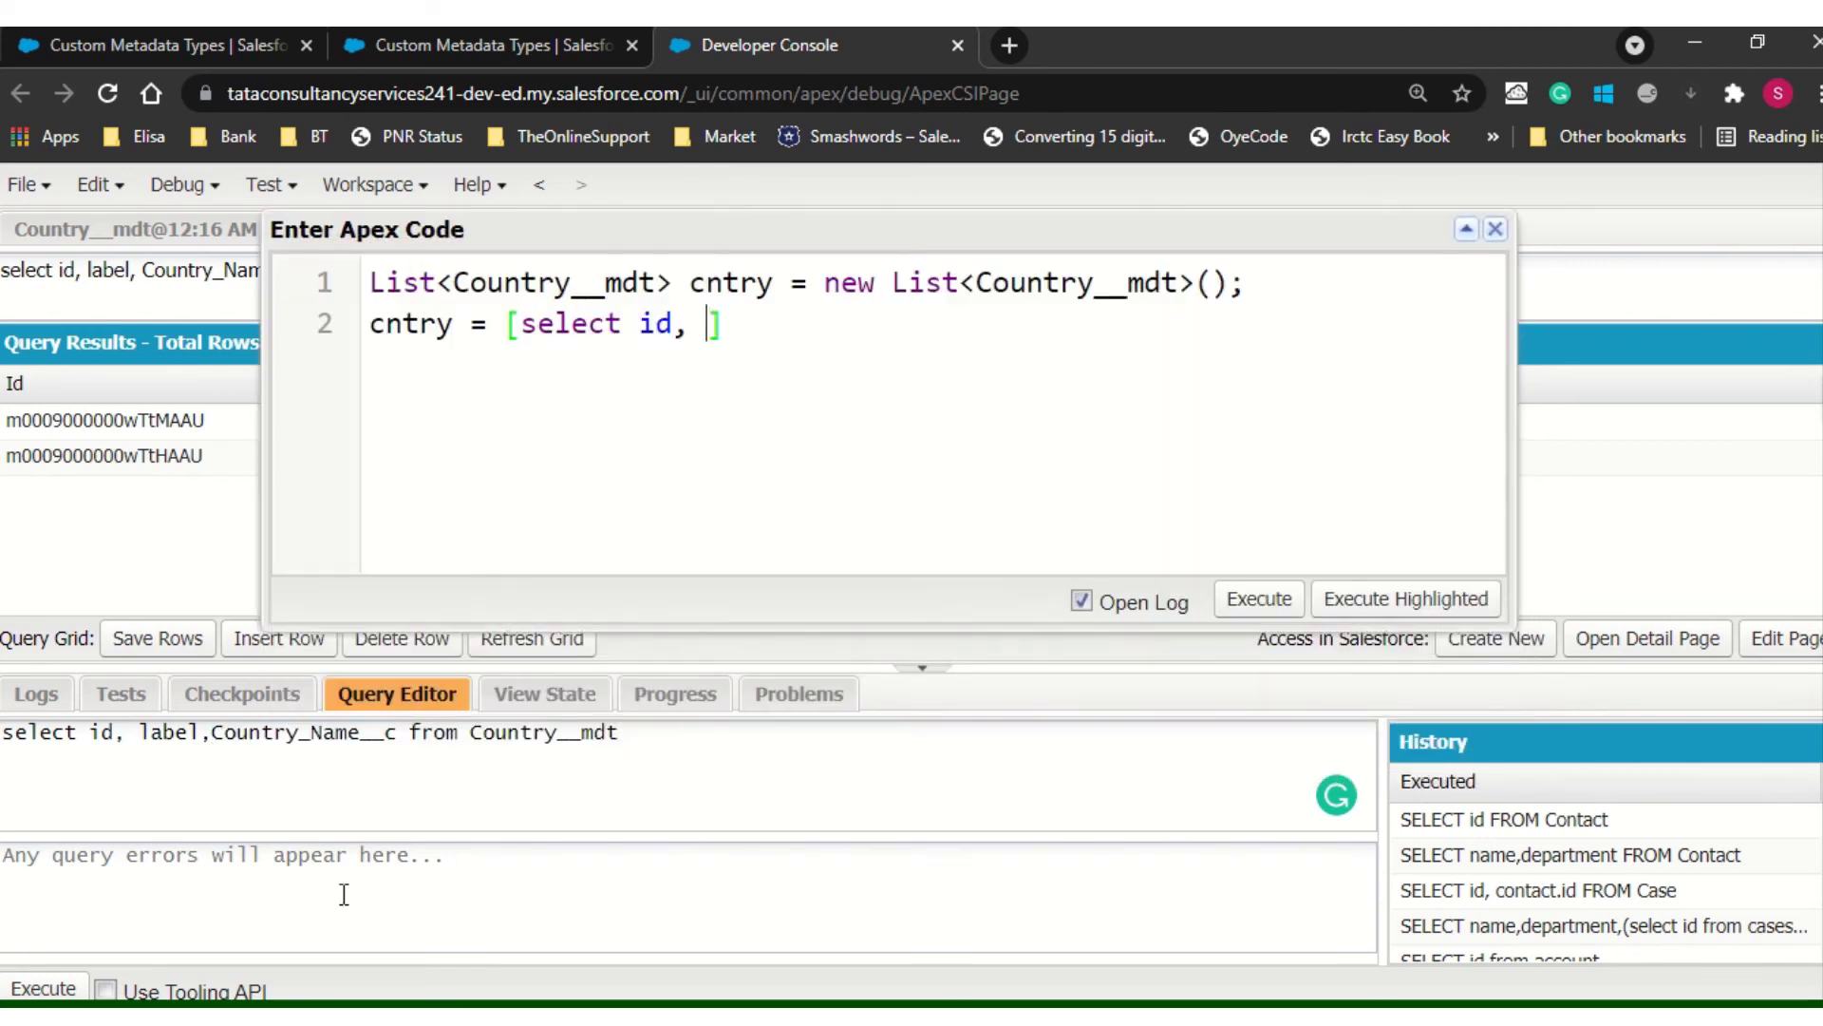
{"action": "triple_click", "coordinate": [375, 733]}
{"action": "key", "text": "ctrl+c"}
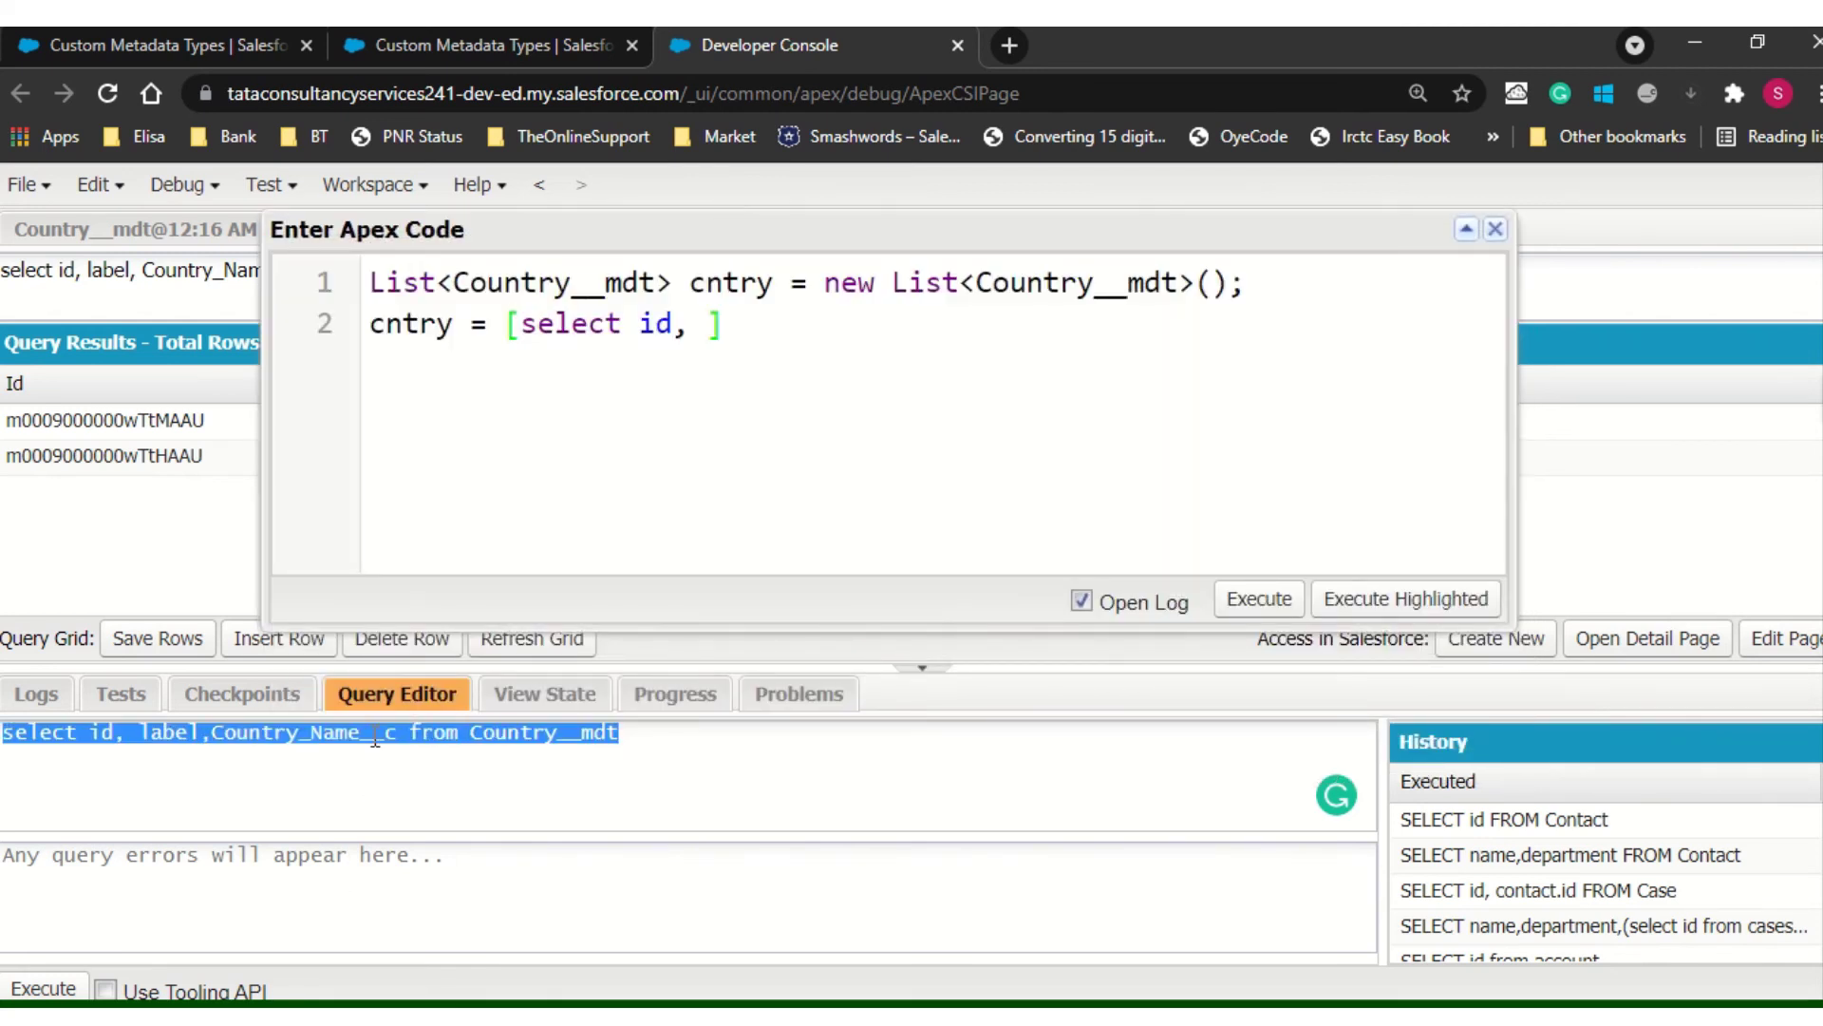
{"action": "left_click_drag", "start_coordinate": [522, 324], "coordinate": [695, 318]}
{"action": "key", "text": "ctrl+v"}
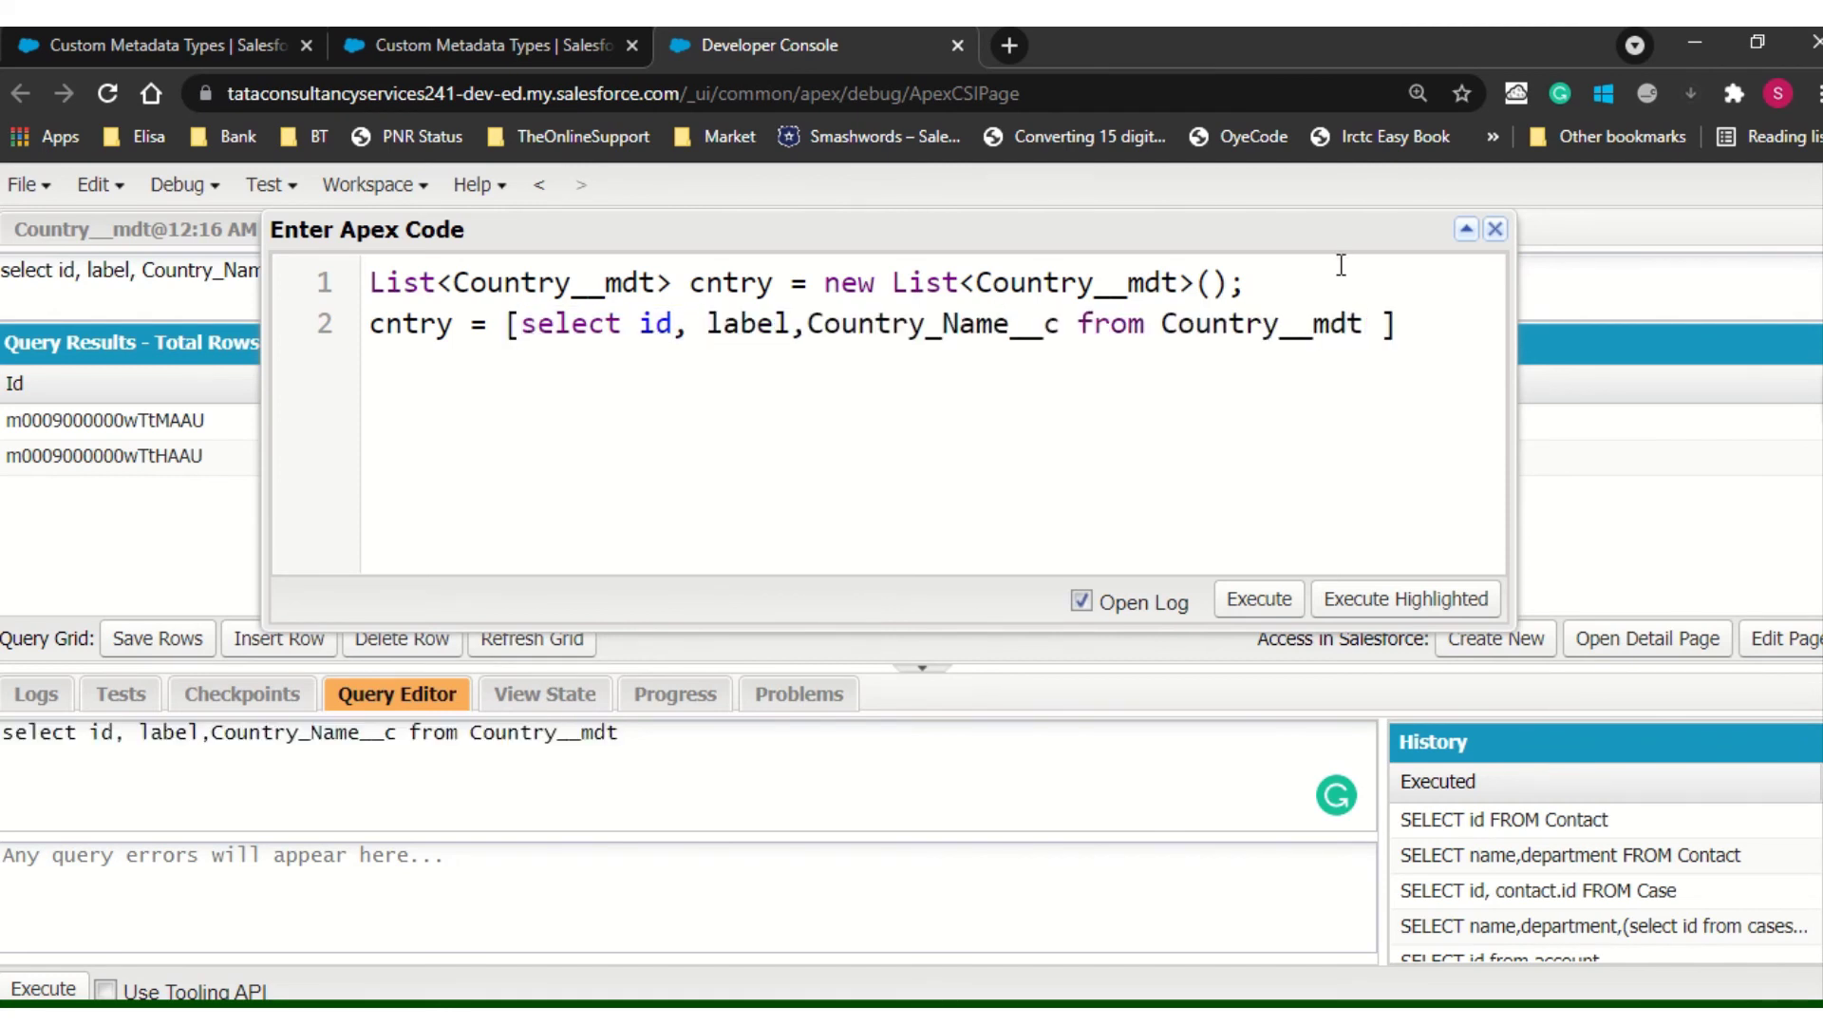
{"action": "left_click", "coordinate": [1420, 322]}
- After the query, add a for (Country__mdt cnt : cntry) loop with an empty braced body
{"action": "type", "text": ";"}
{"action": "key", "text": "Return"}
{"action": "key", "text": "Return"}
{"action": "type", "text": "for("}
{"action": "double_click", "coordinate": [619, 284]}
{"action": "key", "text": "ctrl+c"}
{"action": "left_click", "coordinate": [439, 404]}
{"action": "key", "text": "ctrl+v"}
{"action": "type", "text": "c"}
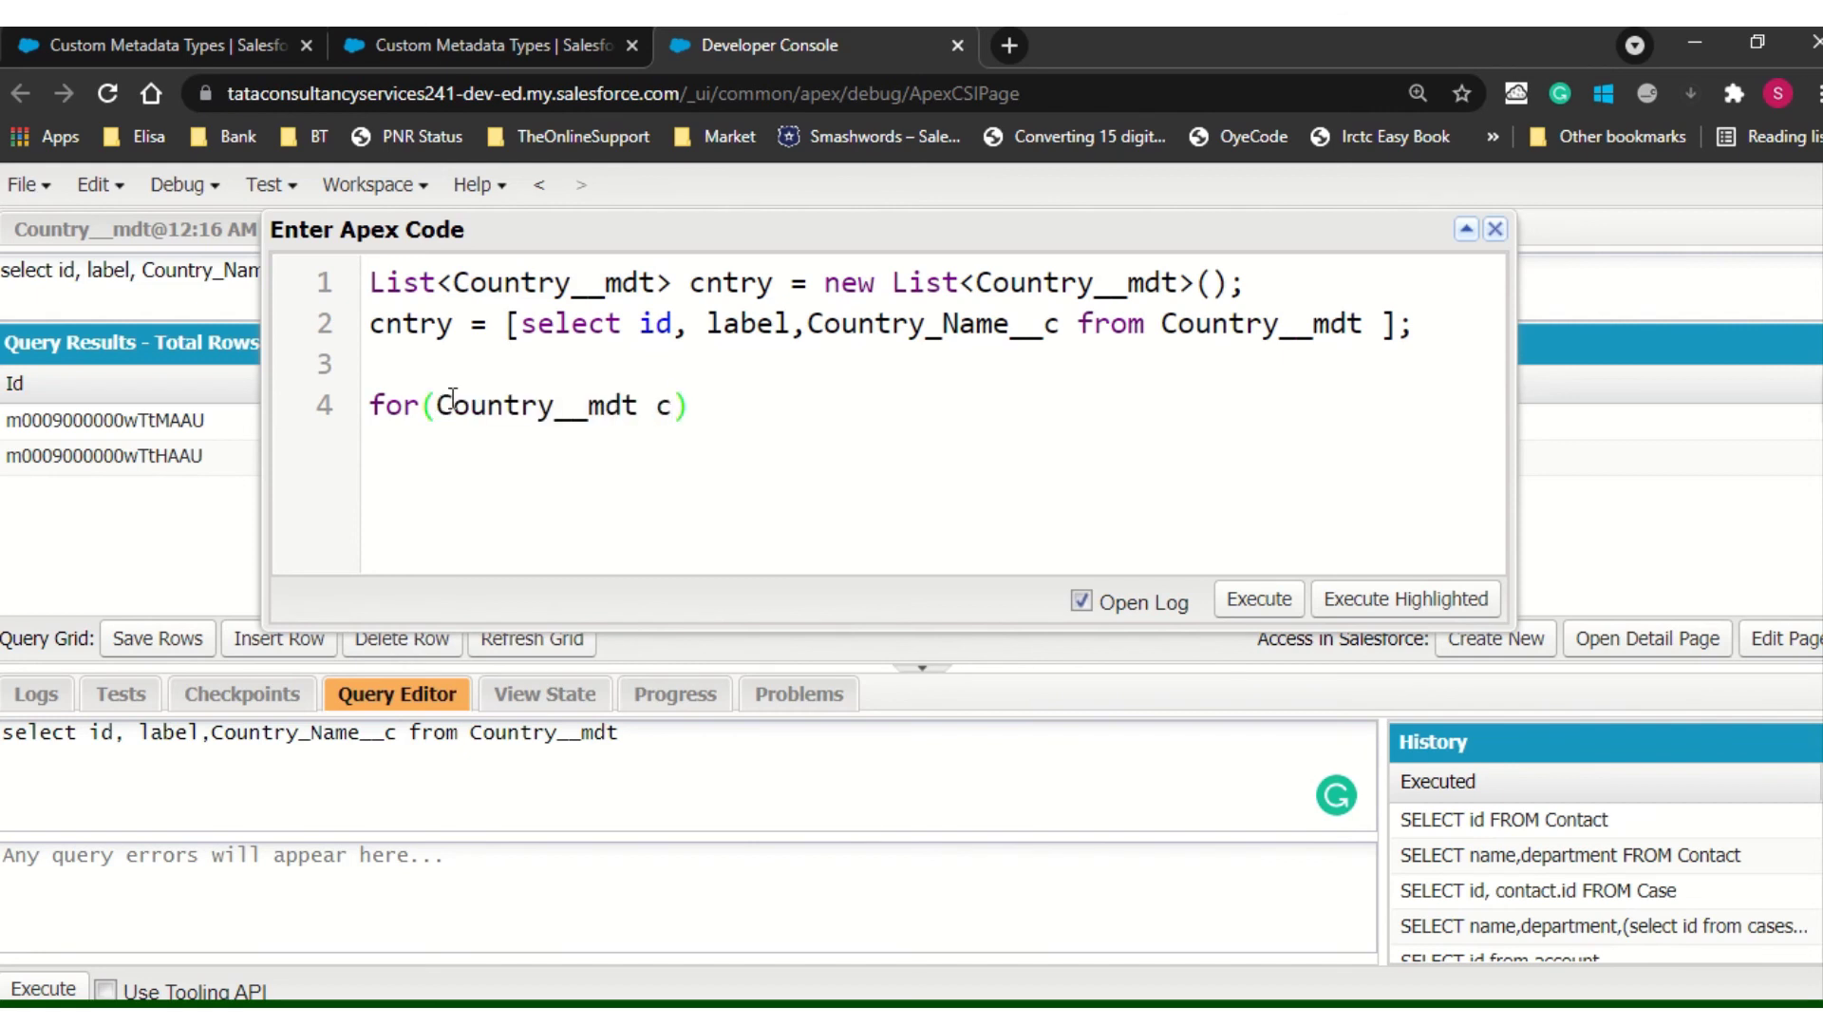
{"action": "type", "text": "nt :"}
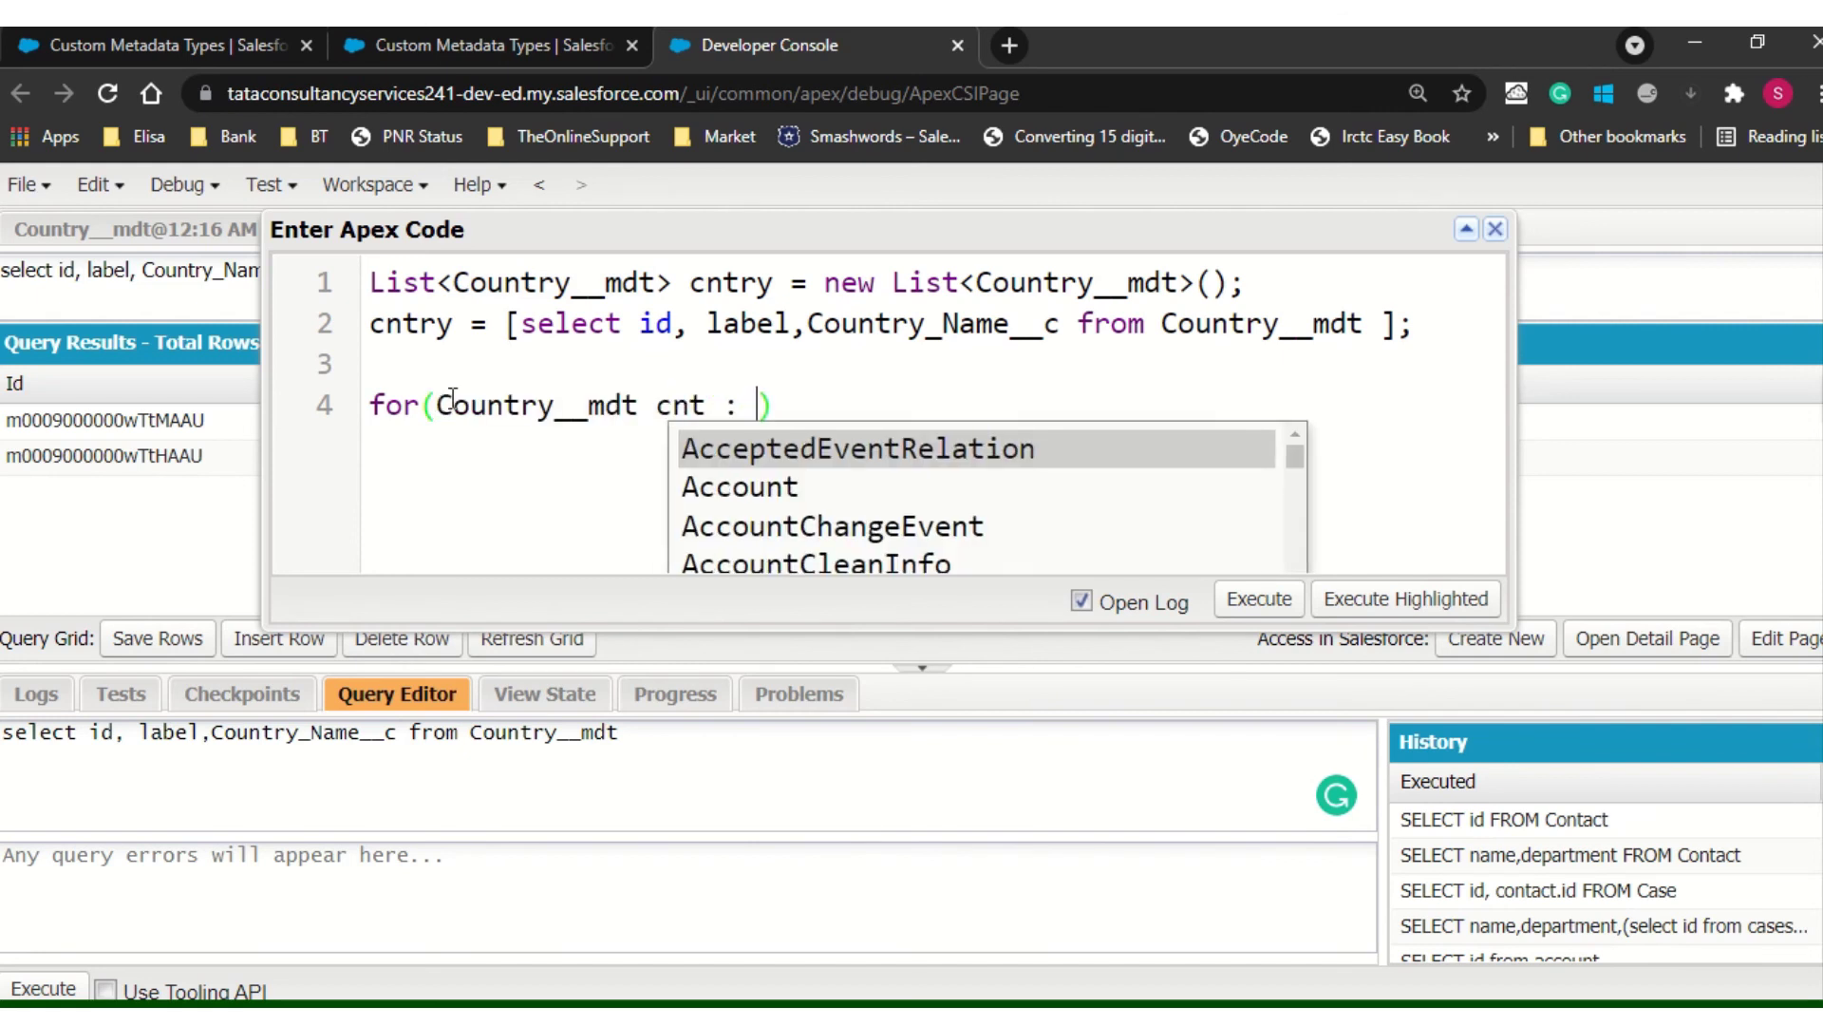
{"action": "double_click", "coordinate": [390, 318]}
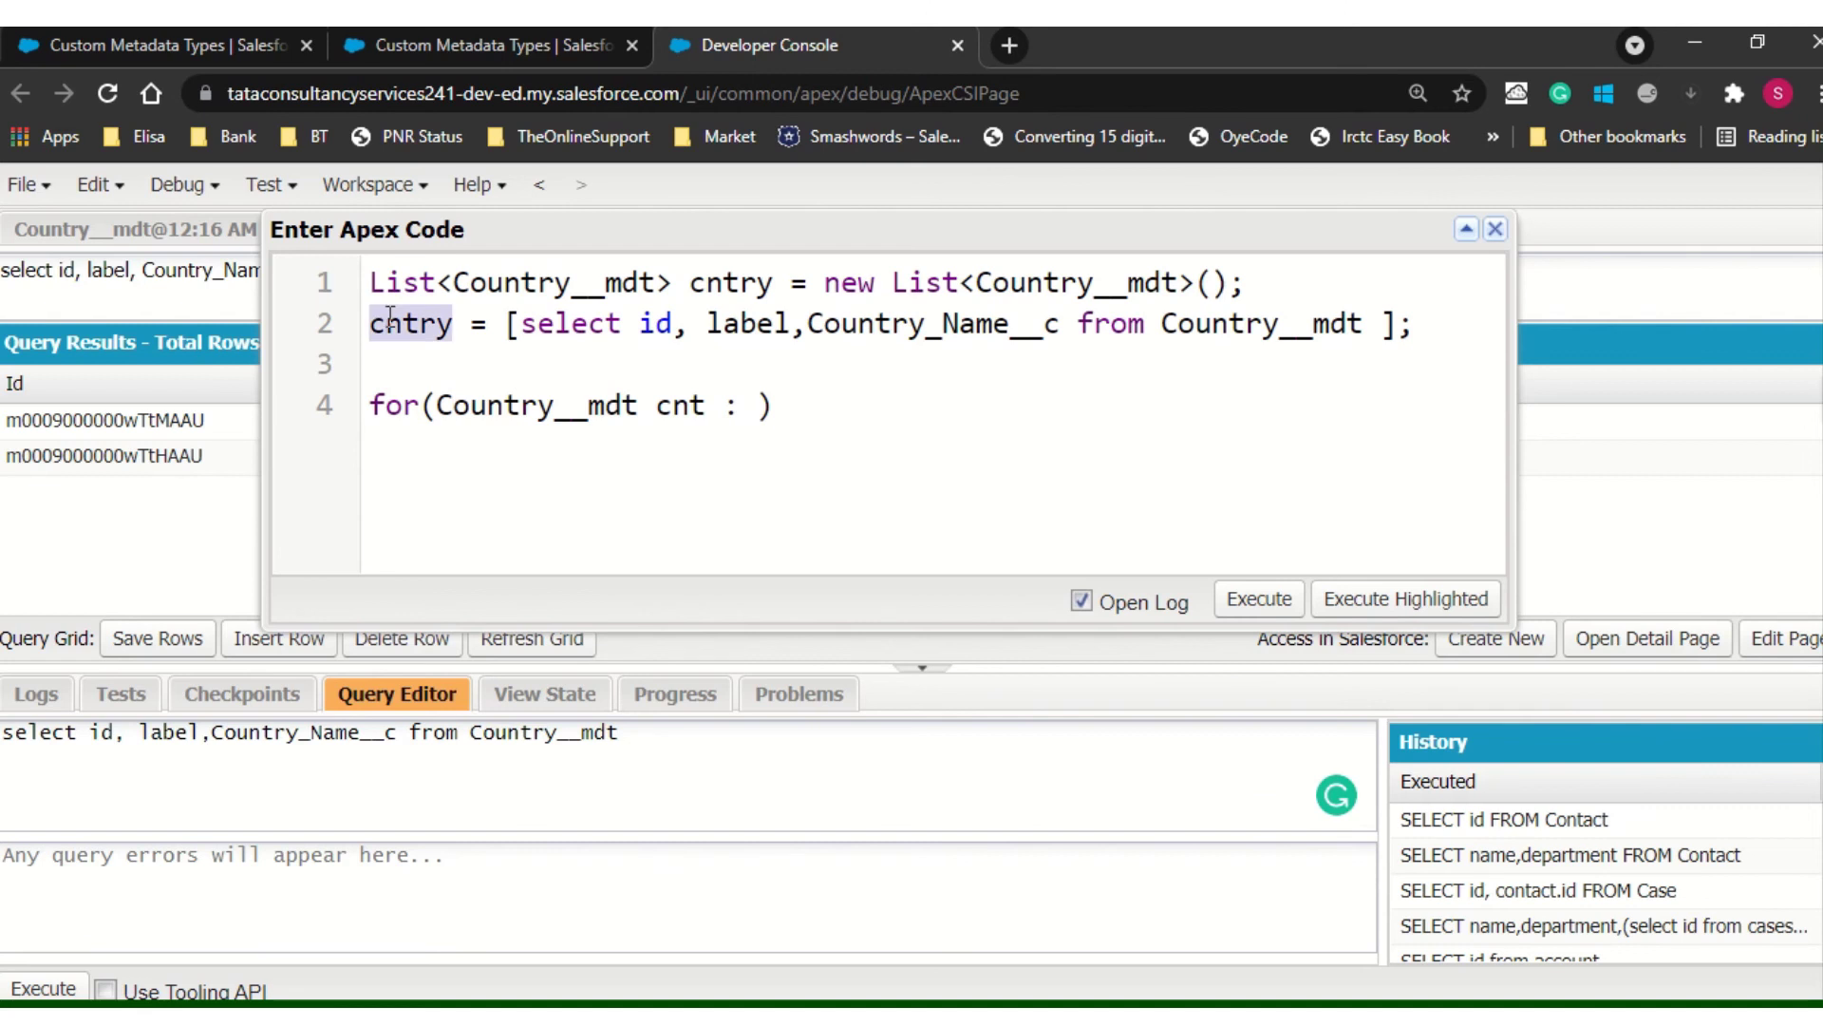
{"action": "key", "text": "ctrl+c"}
{"action": "left_click", "coordinate": [748, 407]}
{"action": "key", "text": "ctrl+v"}
{"action": "left_click", "coordinate": [879, 410]}
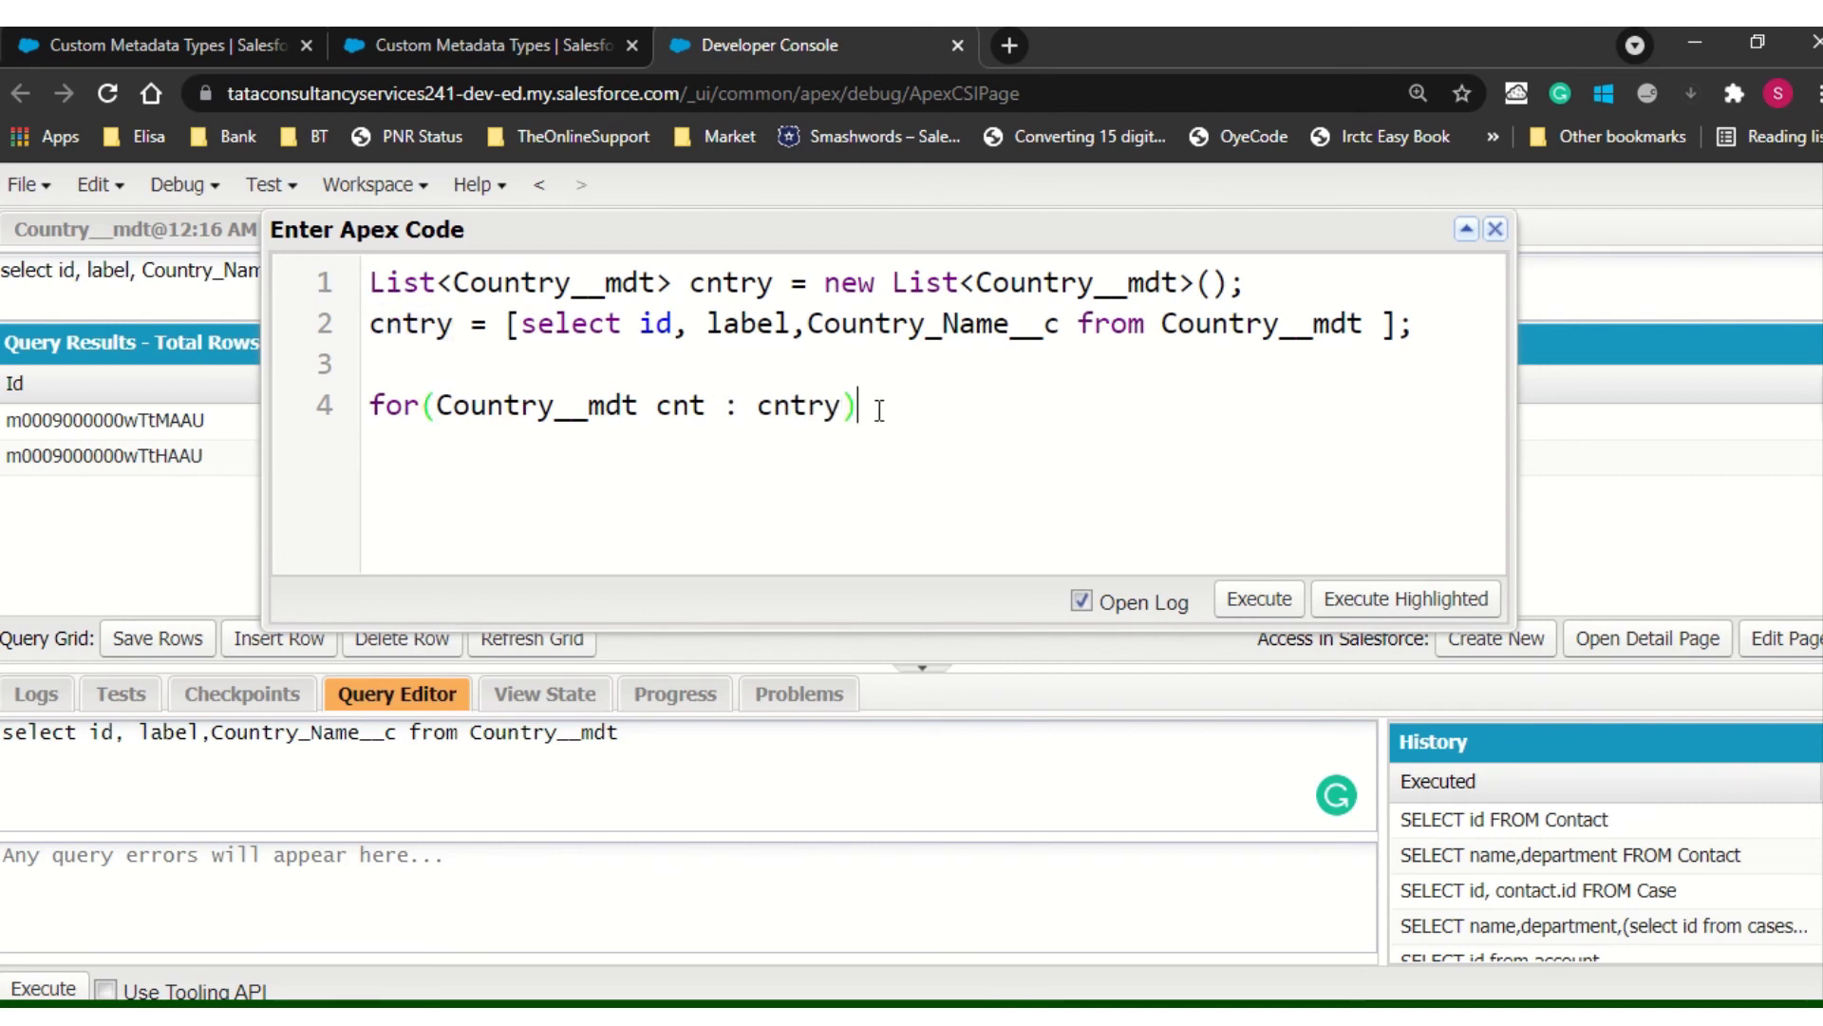
{"action": "type", "text": "{"}
{"action": "key", "text": "Return"}
{"action": "key", "text": "Return"}
{"action": "key", "text": "Up"}
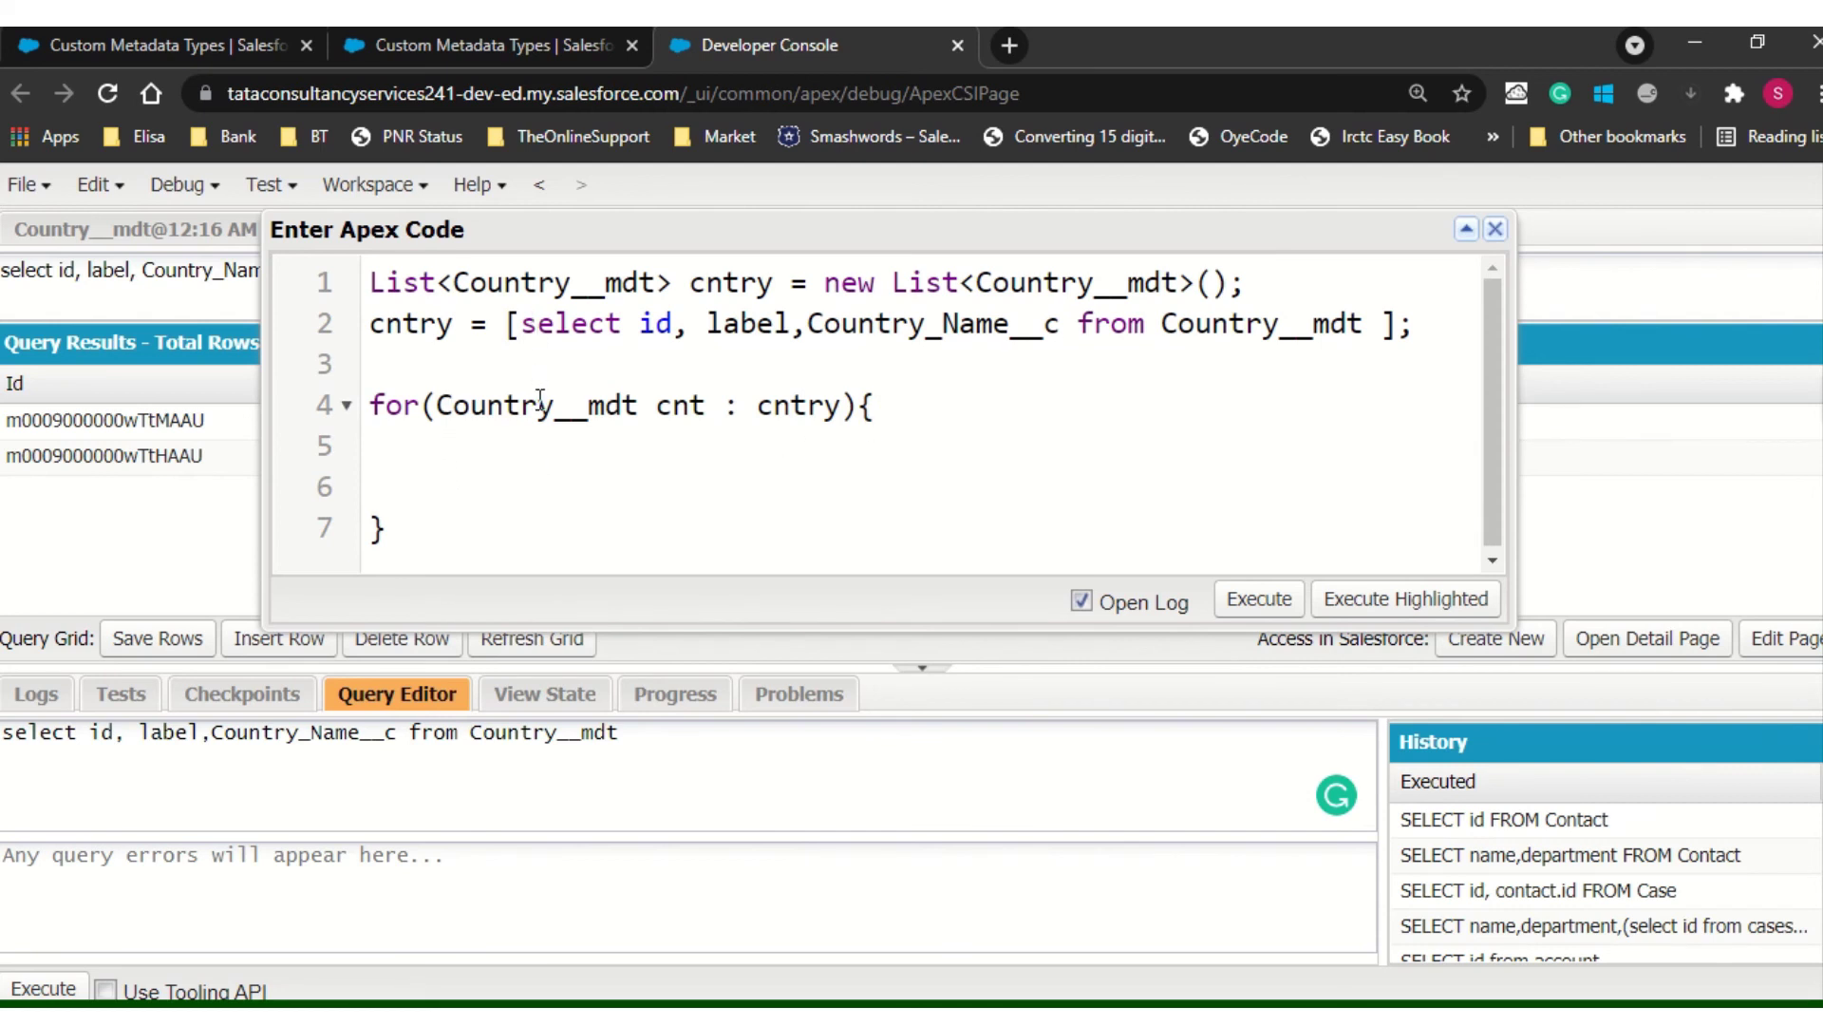
- Inside the loop, begin System.debug(cnt.label + ...) using the label field from the query
{"action": "double_click", "coordinate": [678, 401]}
{"action": "left_click", "coordinate": [477, 458]}
{"action": "type", "text": "cnt"}
{"action": "key", "text": "BackSpace"}
{"action": "key", "text": "BackSpace"}
{"action": "key", "text": "BackSpace"}
{"action": "type", "text": "System.debug("}
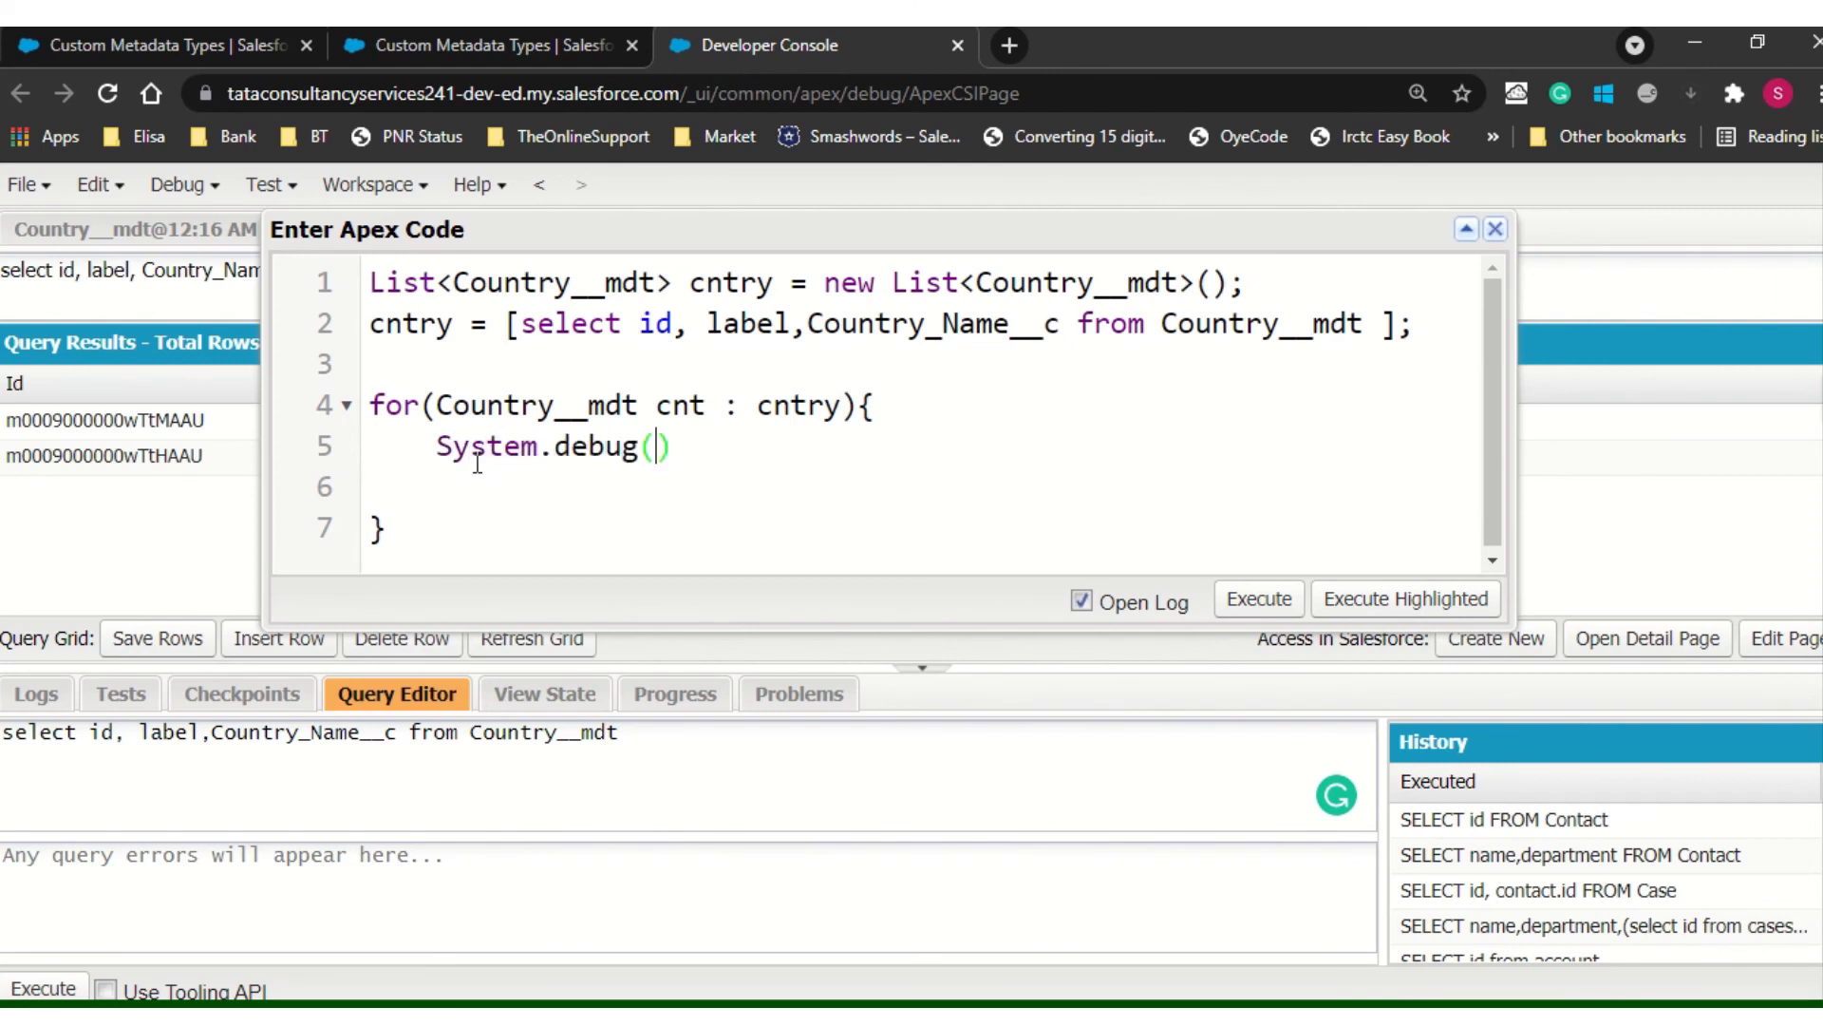
{"action": "type", "text": "cnt."}
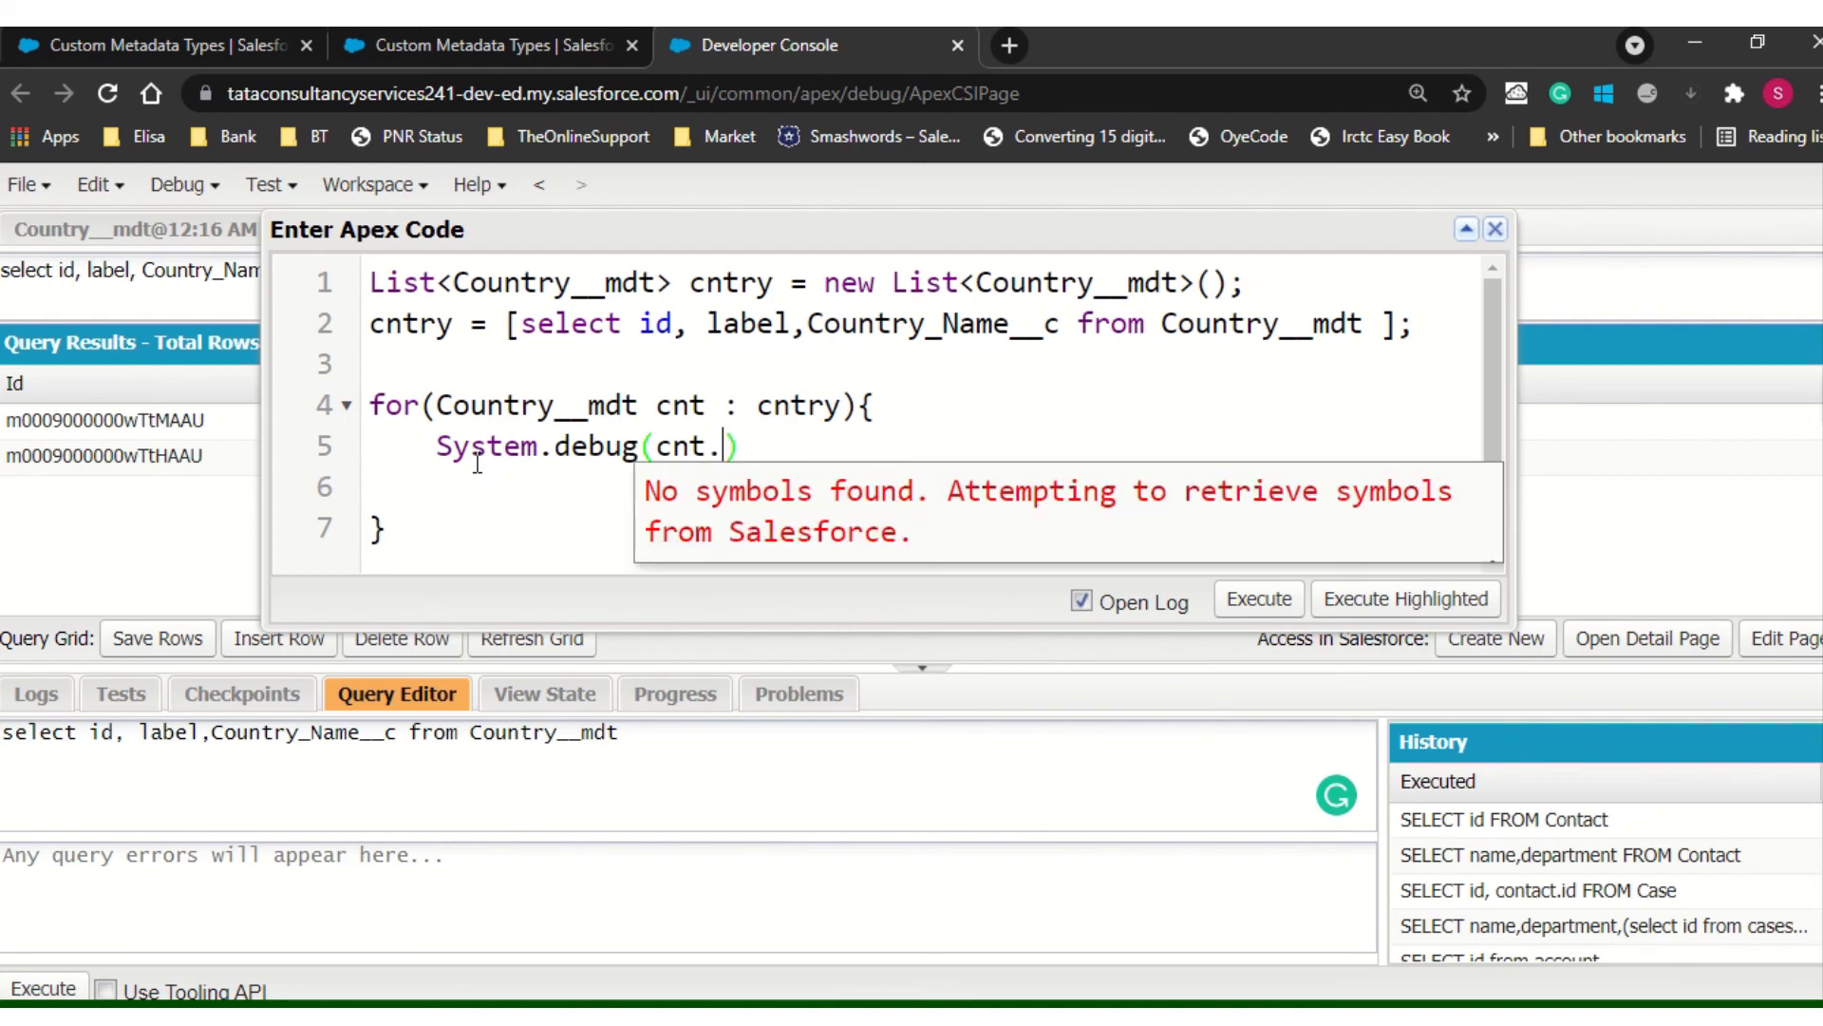
{"action": "left_click", "coordinate": [748, 324]}
{"action": "double_click", "coordinate": [747, 324]}
{"action": "left_click", "coordinate": [722, 446]}
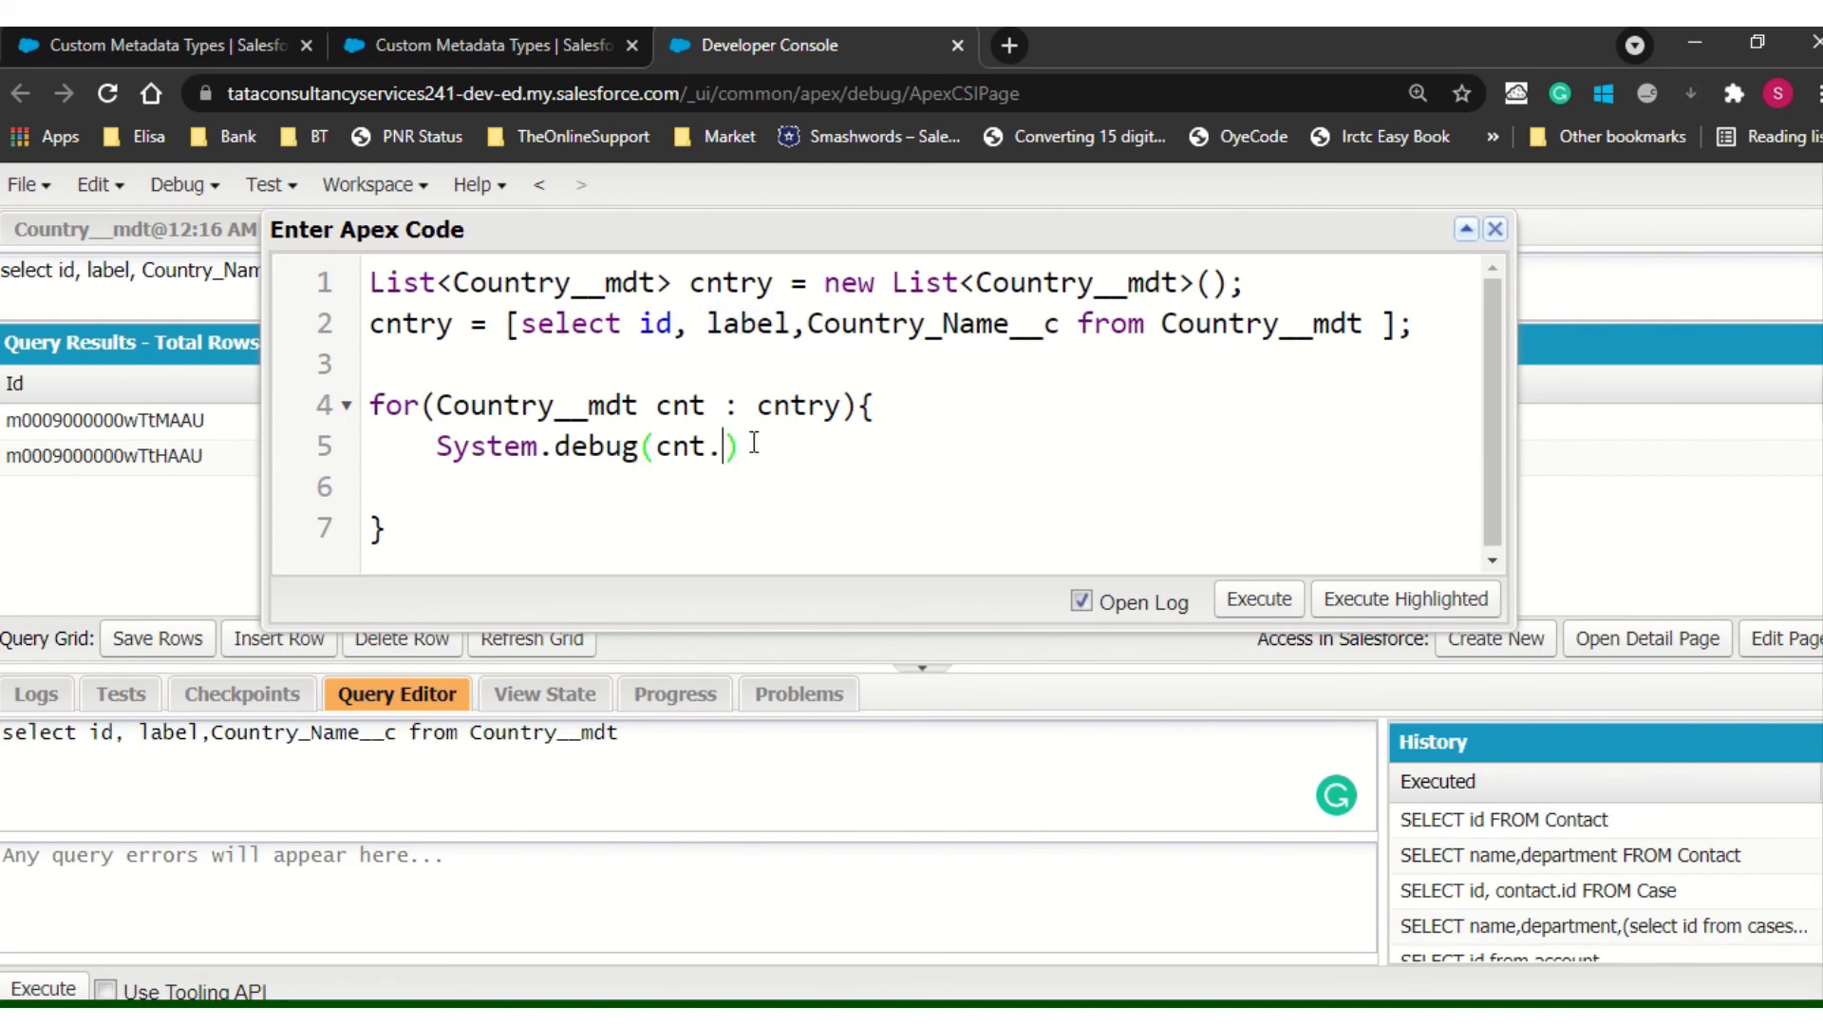
{"action": "key", "text": "ctrl+v"}
{"action": "type", "text": ", '"}
{"action": "key", "text": "BackSpace"}
{"action": "type", "text": "+"}
- Complete the debug call as cnt.label + ': ' + cnt.Country_Name__c and end it with a semicolon
{"action": "left_click", "coordinate": [879, 446]}
{"action": "type", "text": "+"}
{"action": "key", "text": "Left"}
{"action": "key", "text": "Left"}
{"action": "key", "text": "Left"}
{"action": "type", "text": ":"}
{"action": "key", "text": "Right"}
{"action": "key", "text": "Right"}
{"action": "key", "text": "Right"}
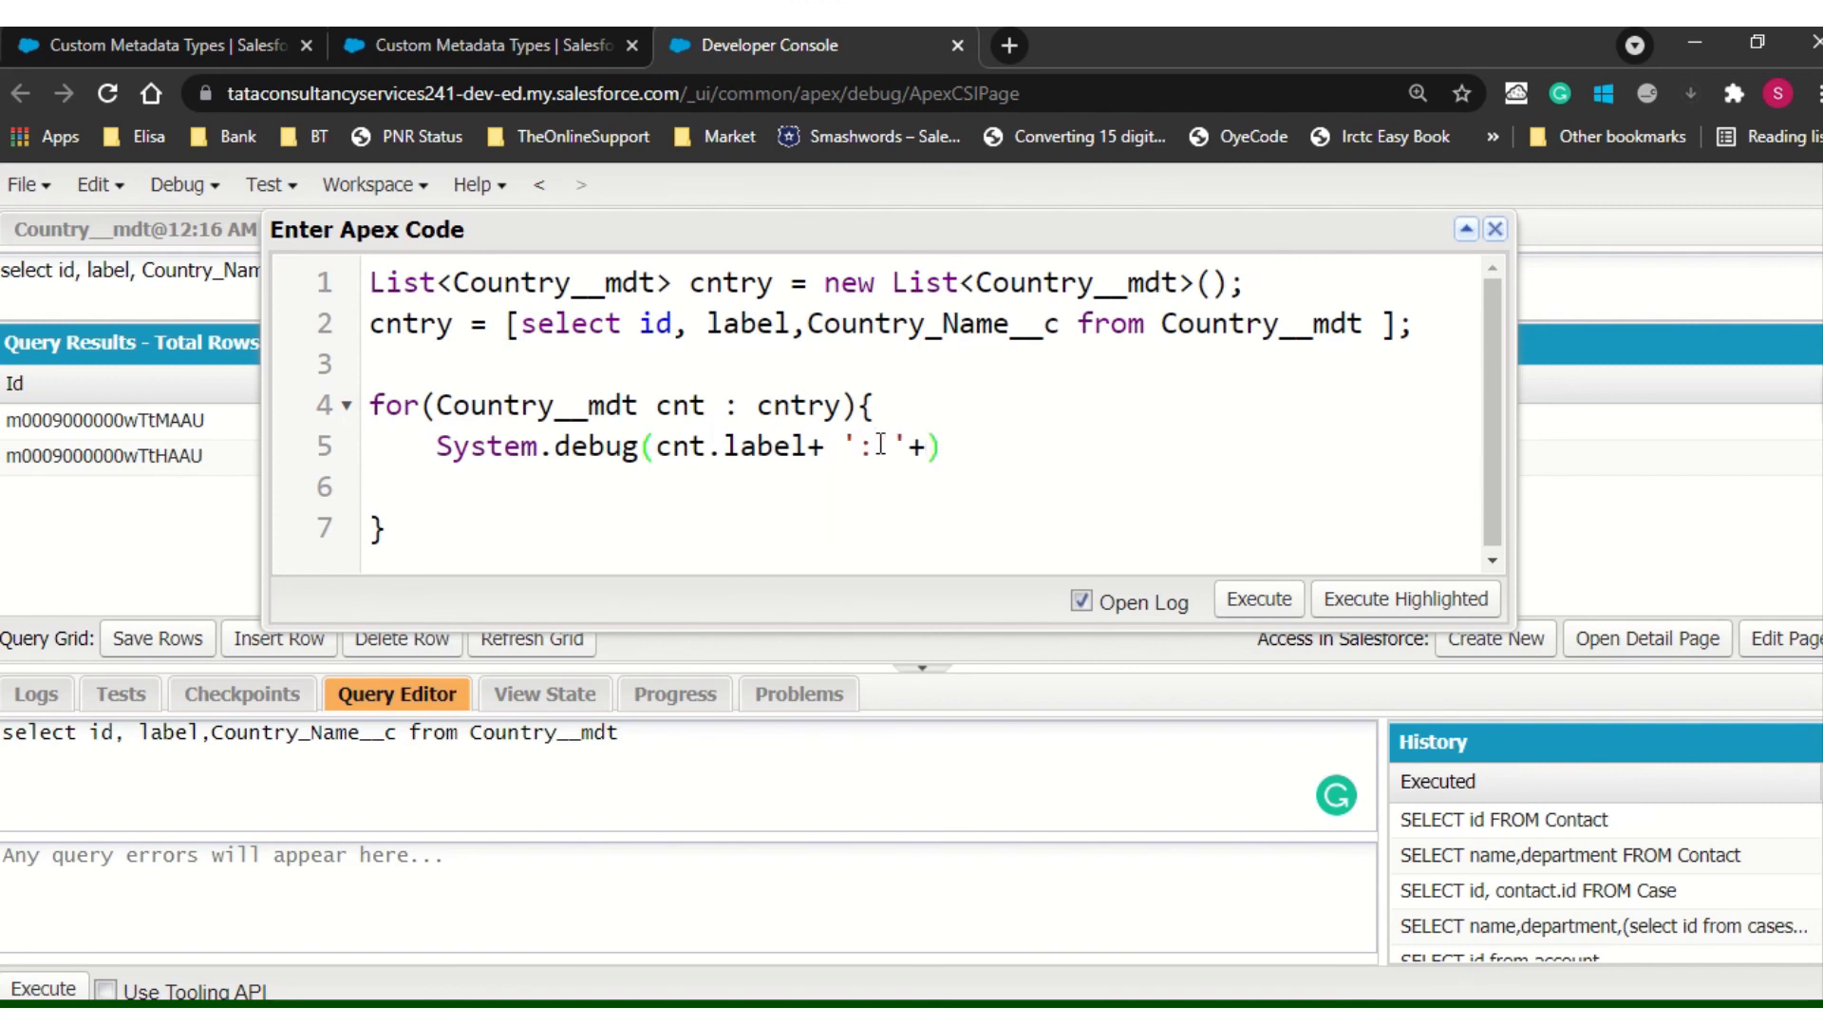
{"action": "type", "text": "cnt."}
{"action": "double_click", "coordinate": [961, 325]}
{"action": "key", "text": "ctrl+c"}
{"action": "left_click", "coordinate": [1000, 451]}
{"action": "key", "text": "ctrl+v"}
{"action": "left_click", "coordinate": [1284, 443]}
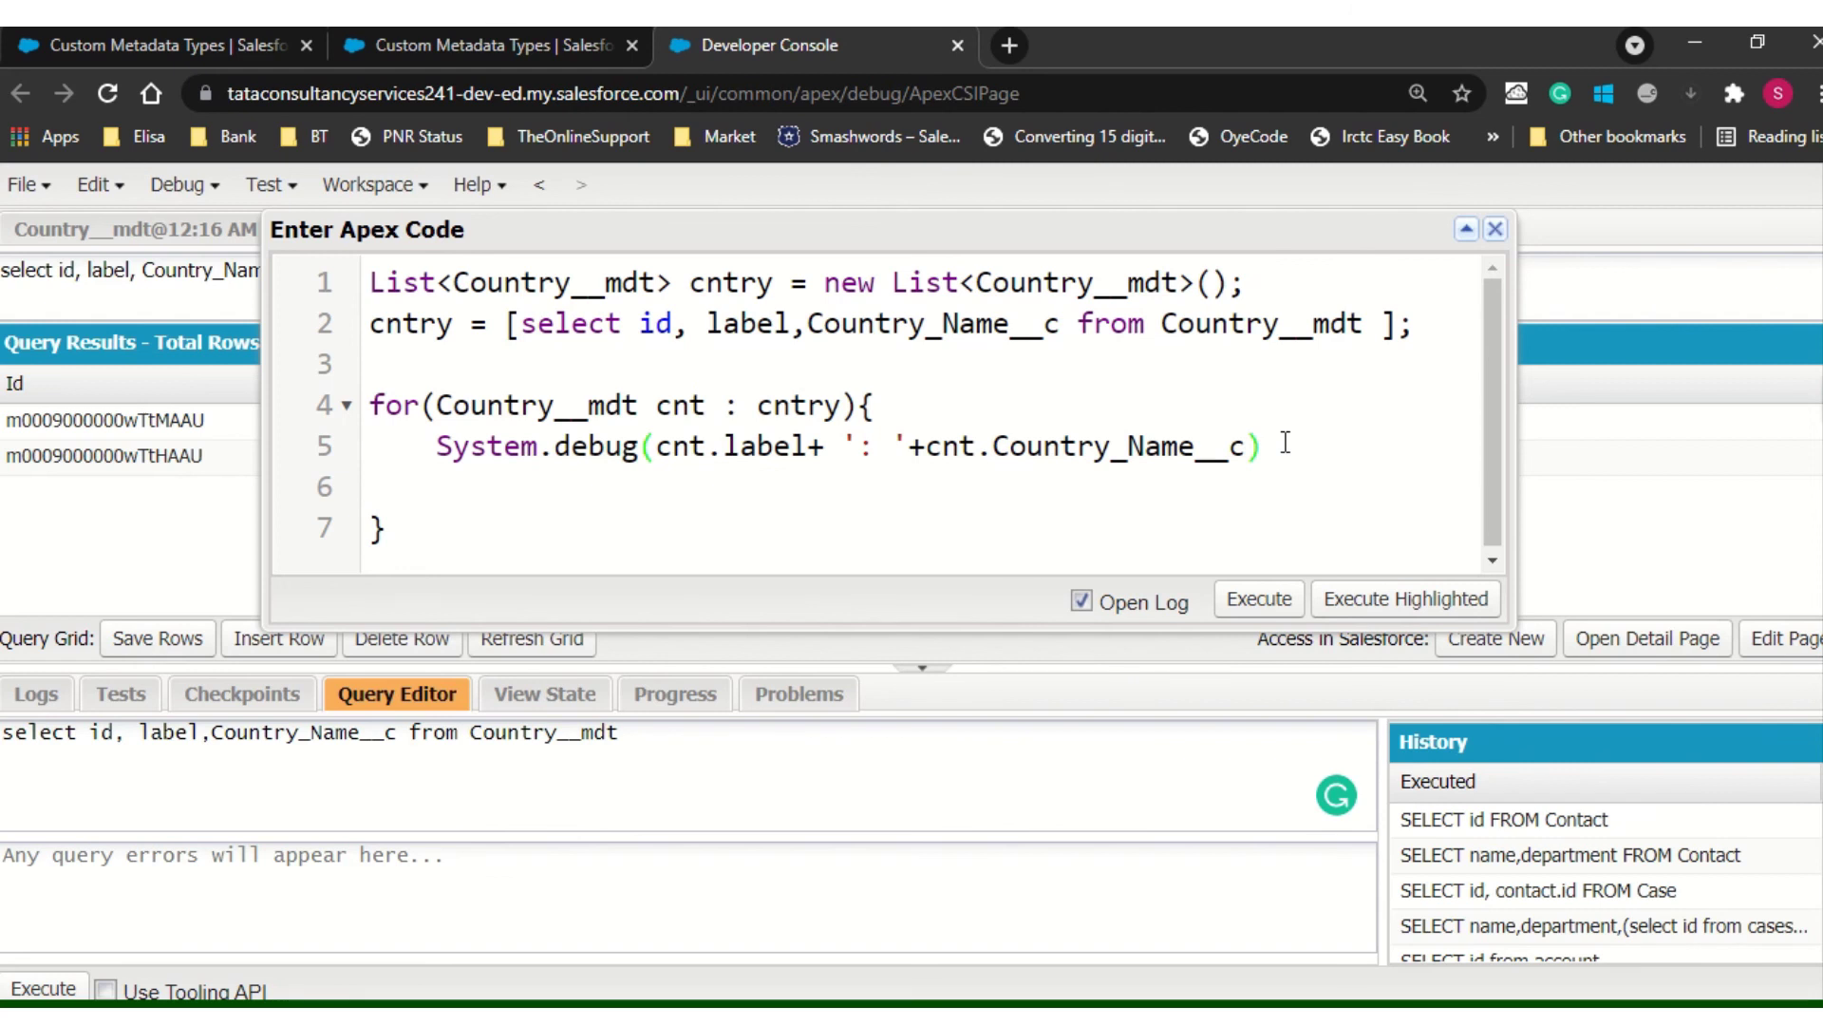
{"action": "type", "text": ";"}
{"action": "left_click", "coordinate": [1379, 325]}
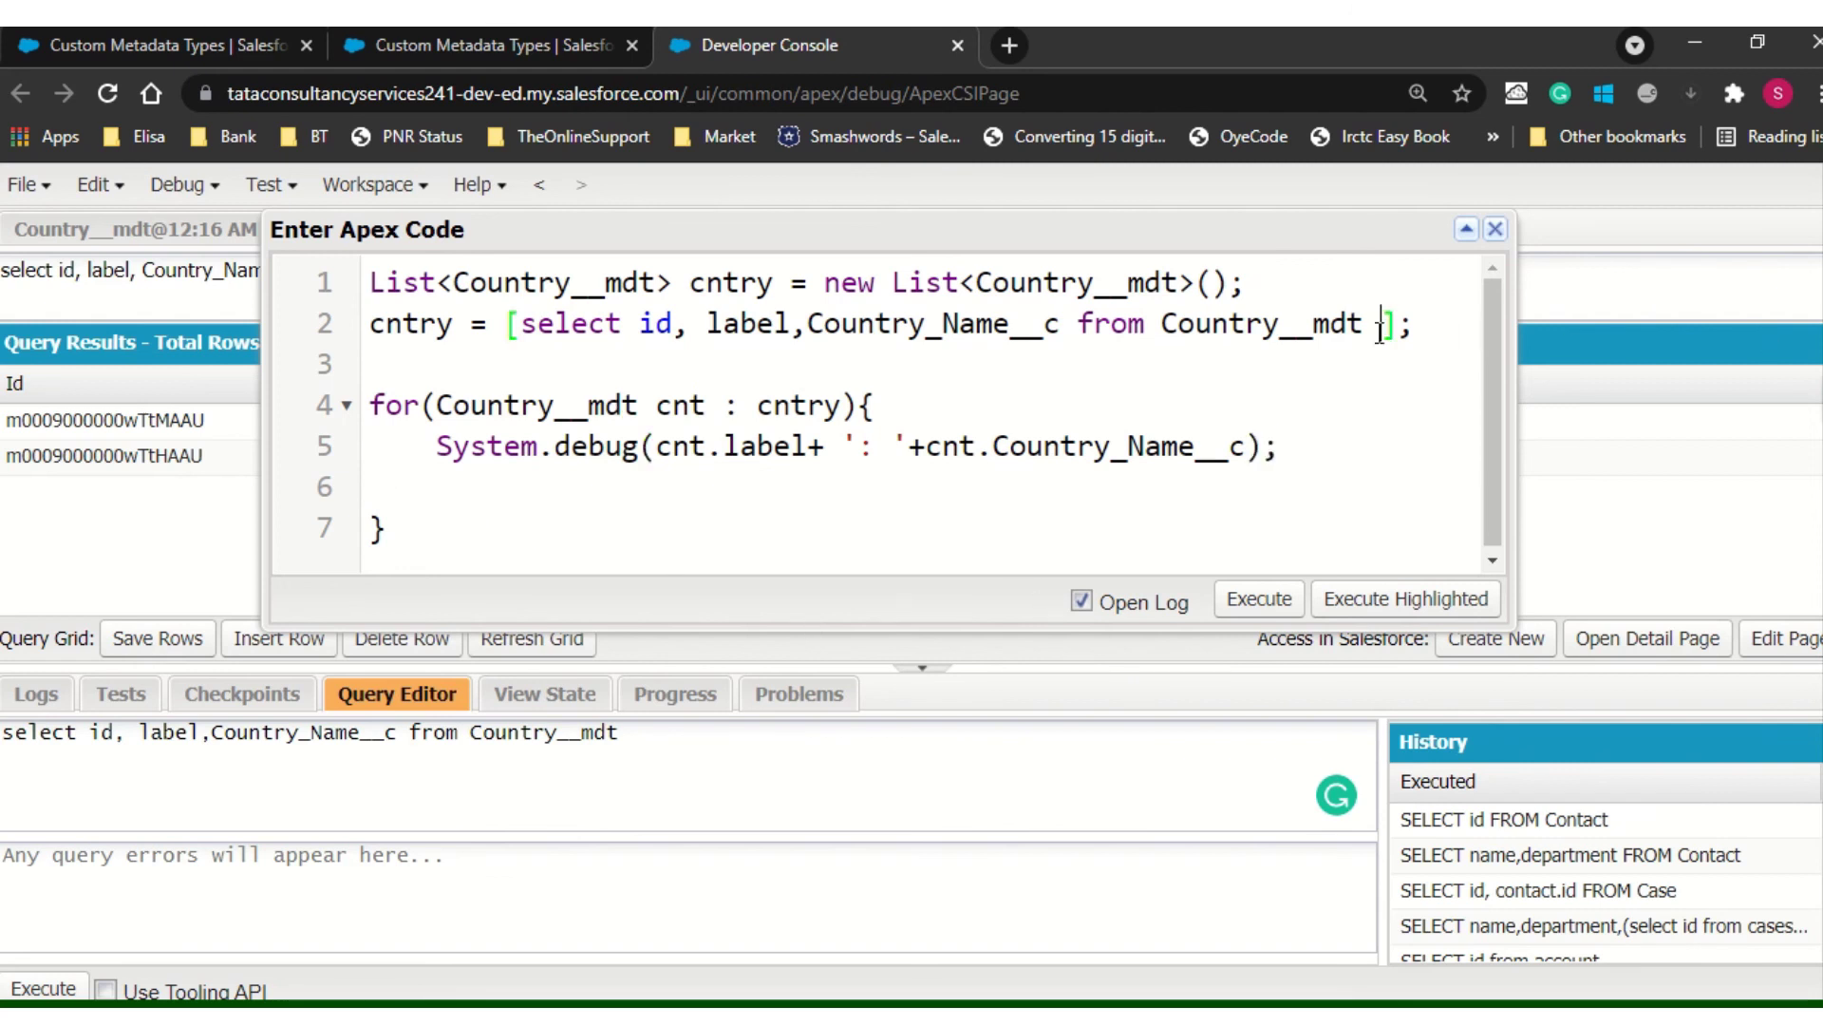
- Execute the Apex and filter the log to Debug Only, showing US: United State and IN: India
{"action": "left_click", "coordinate": [1256, 600]}
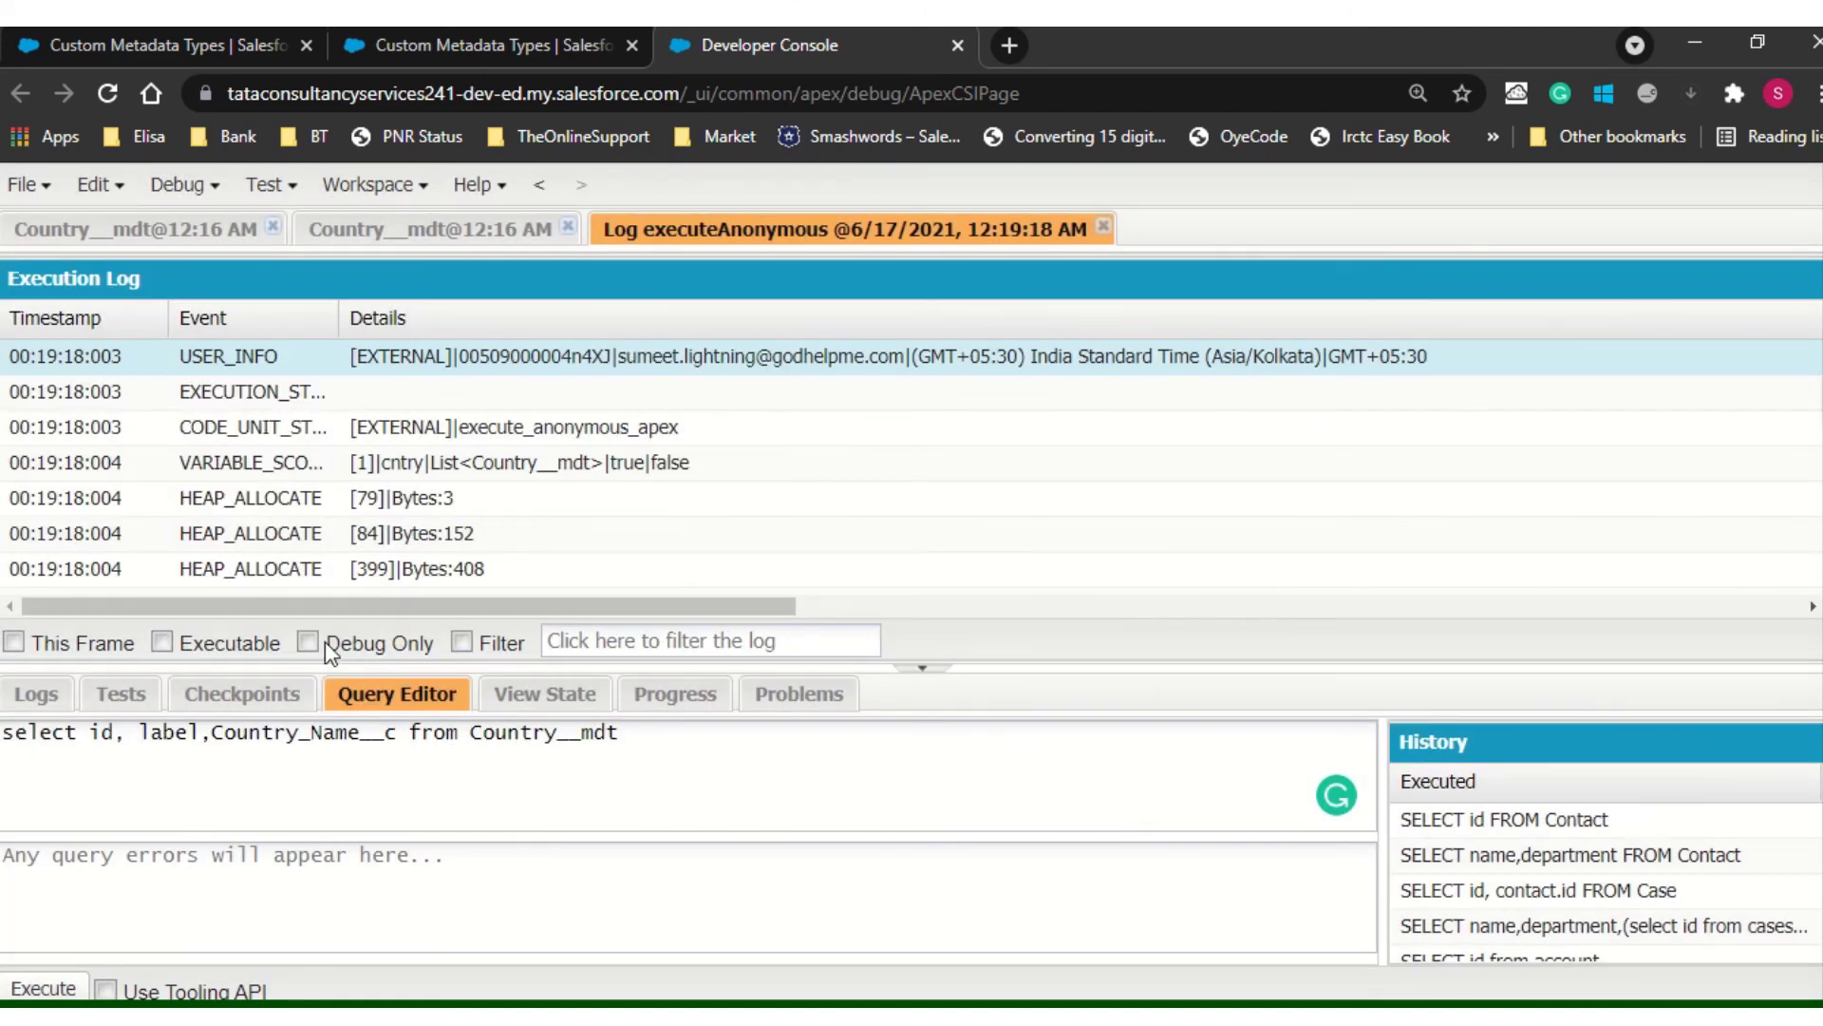
{"action": "left_click", "coordinate": [312, 642]}
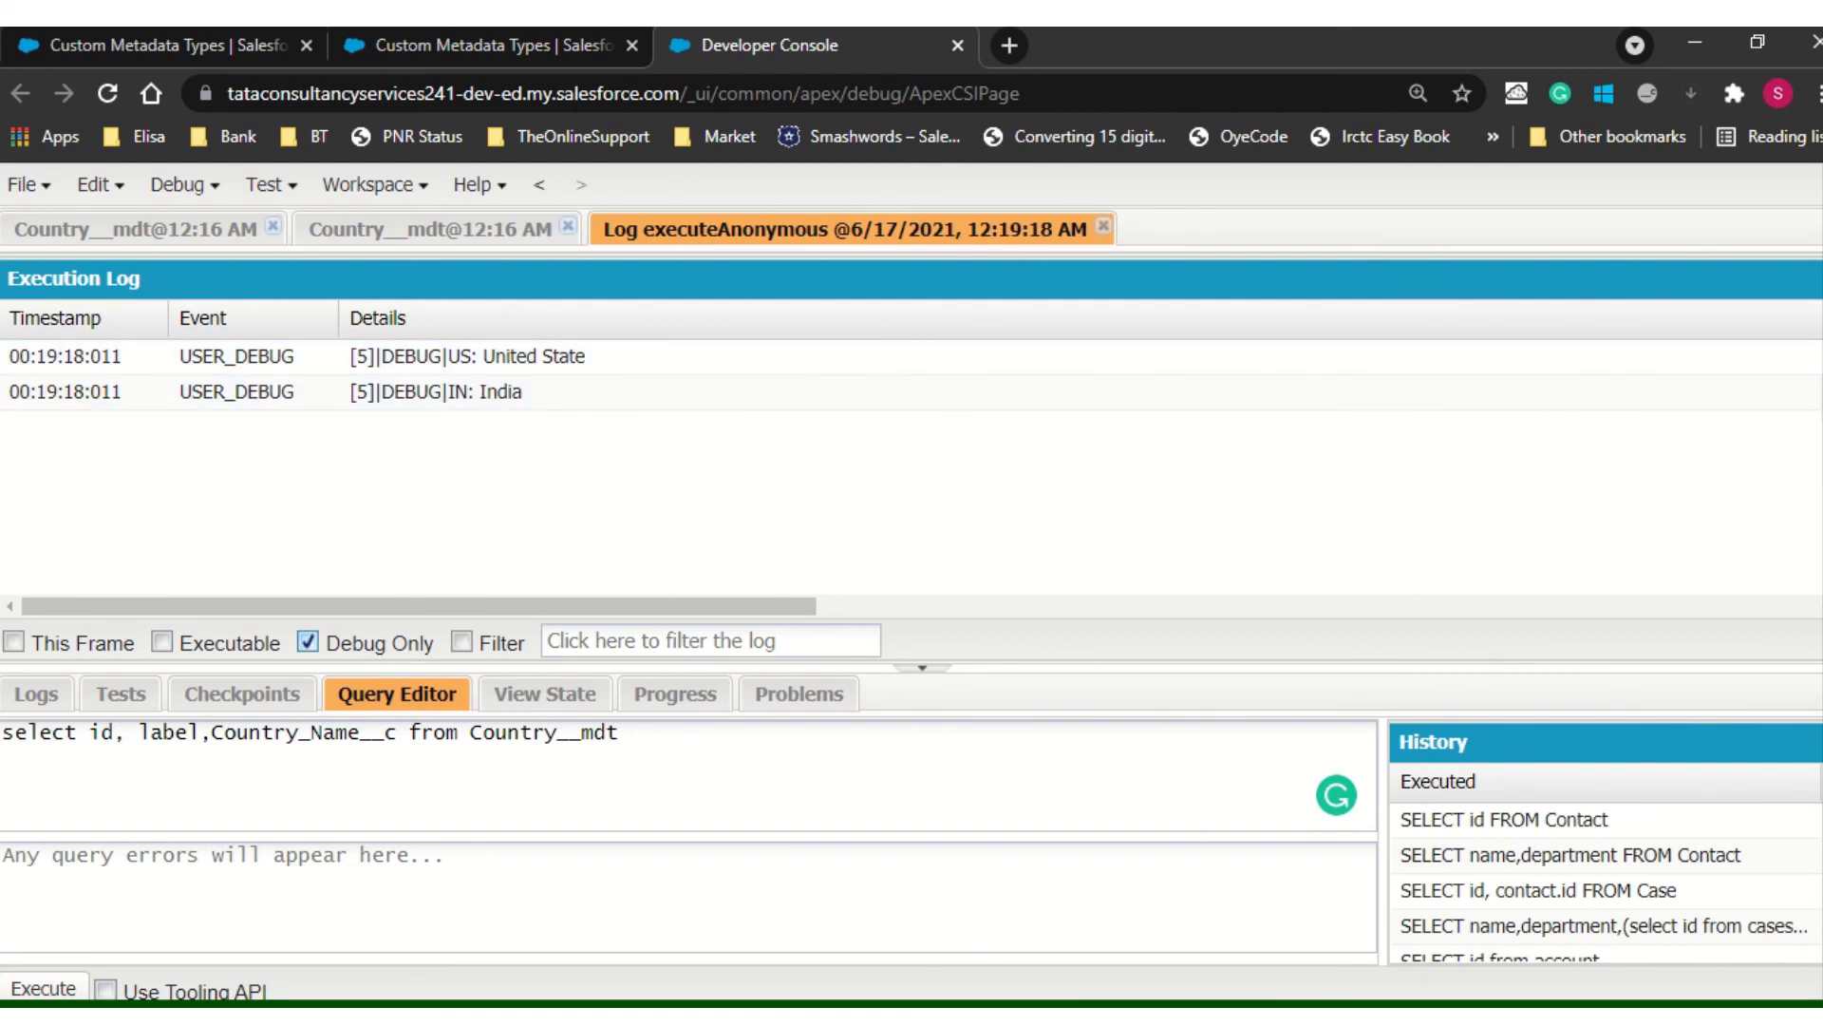
- Switch to PowerPoint, flip through slides 1 and 2, and finish on slide 3's comparison table
{"action": "key", "text": "alt+Tab"}
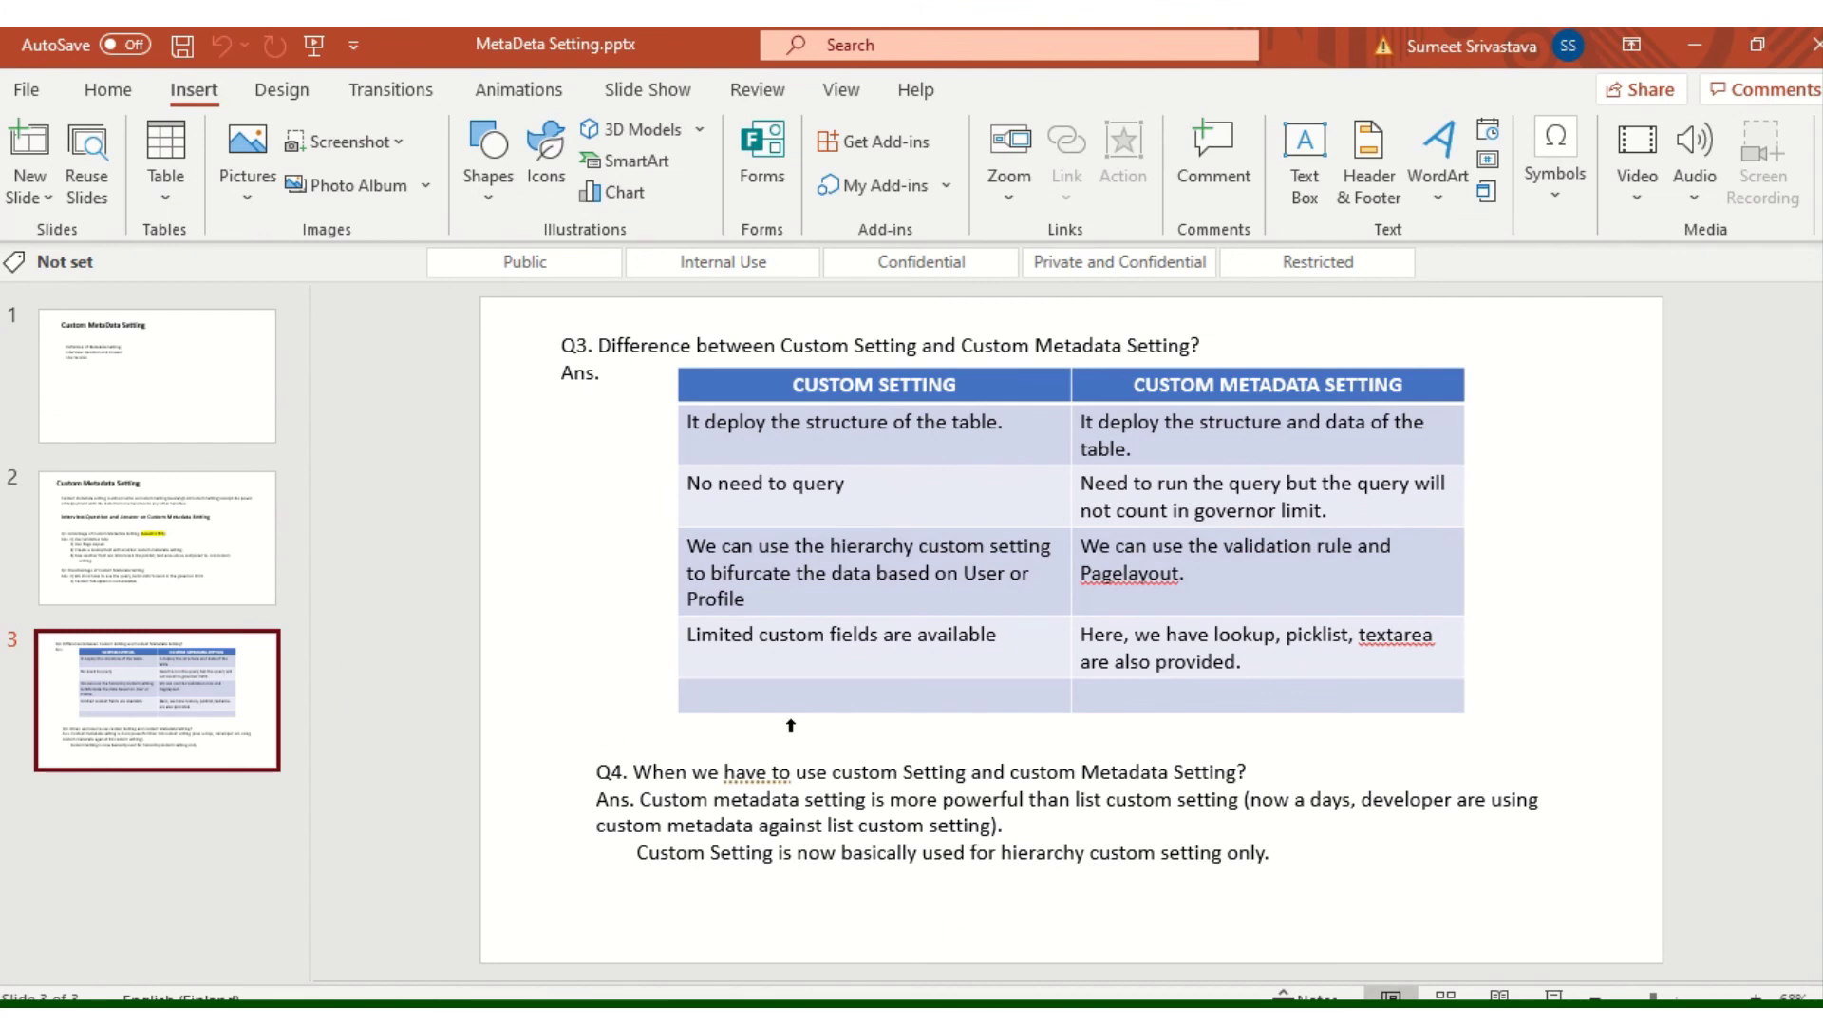
{"action": "left_click", "coordinate": [190, 530]}
{"action": "left_click", "coordinate": [201, 425]}
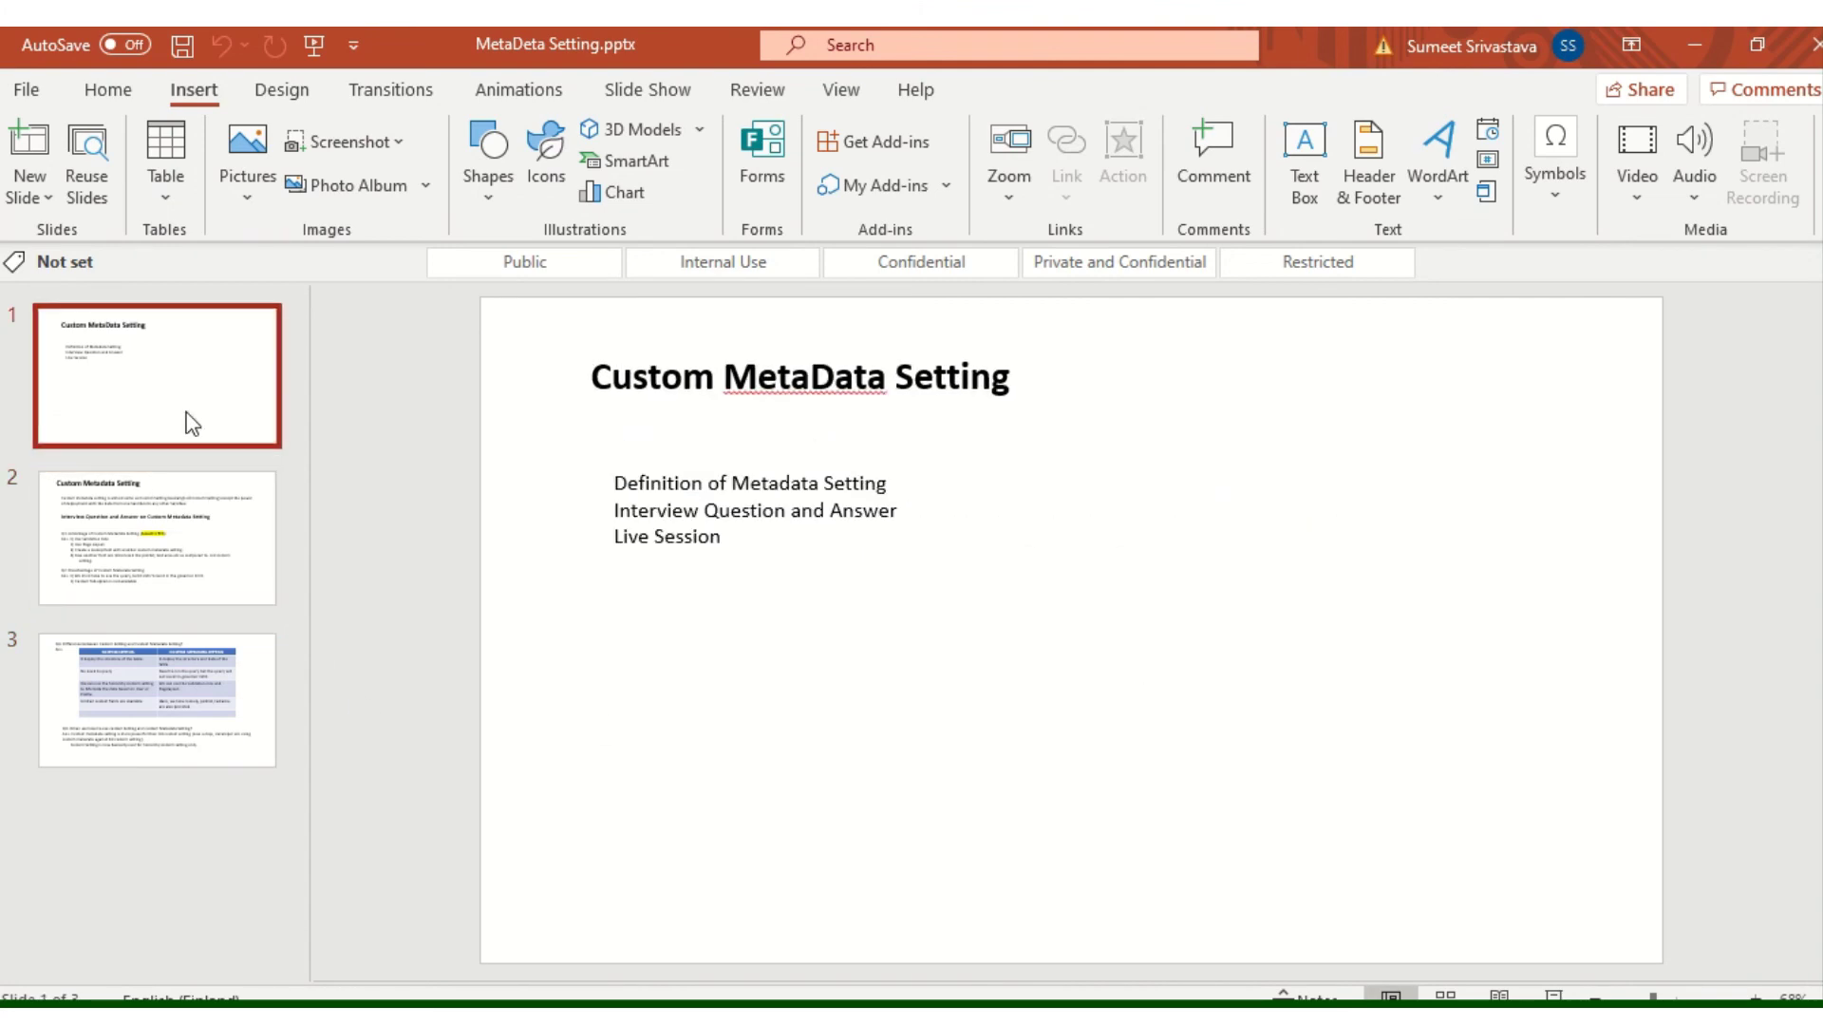
{"action": "left_click", "coordinate": [187, 588]}
{"action": "left_click", "coordinate": [237, 722]}
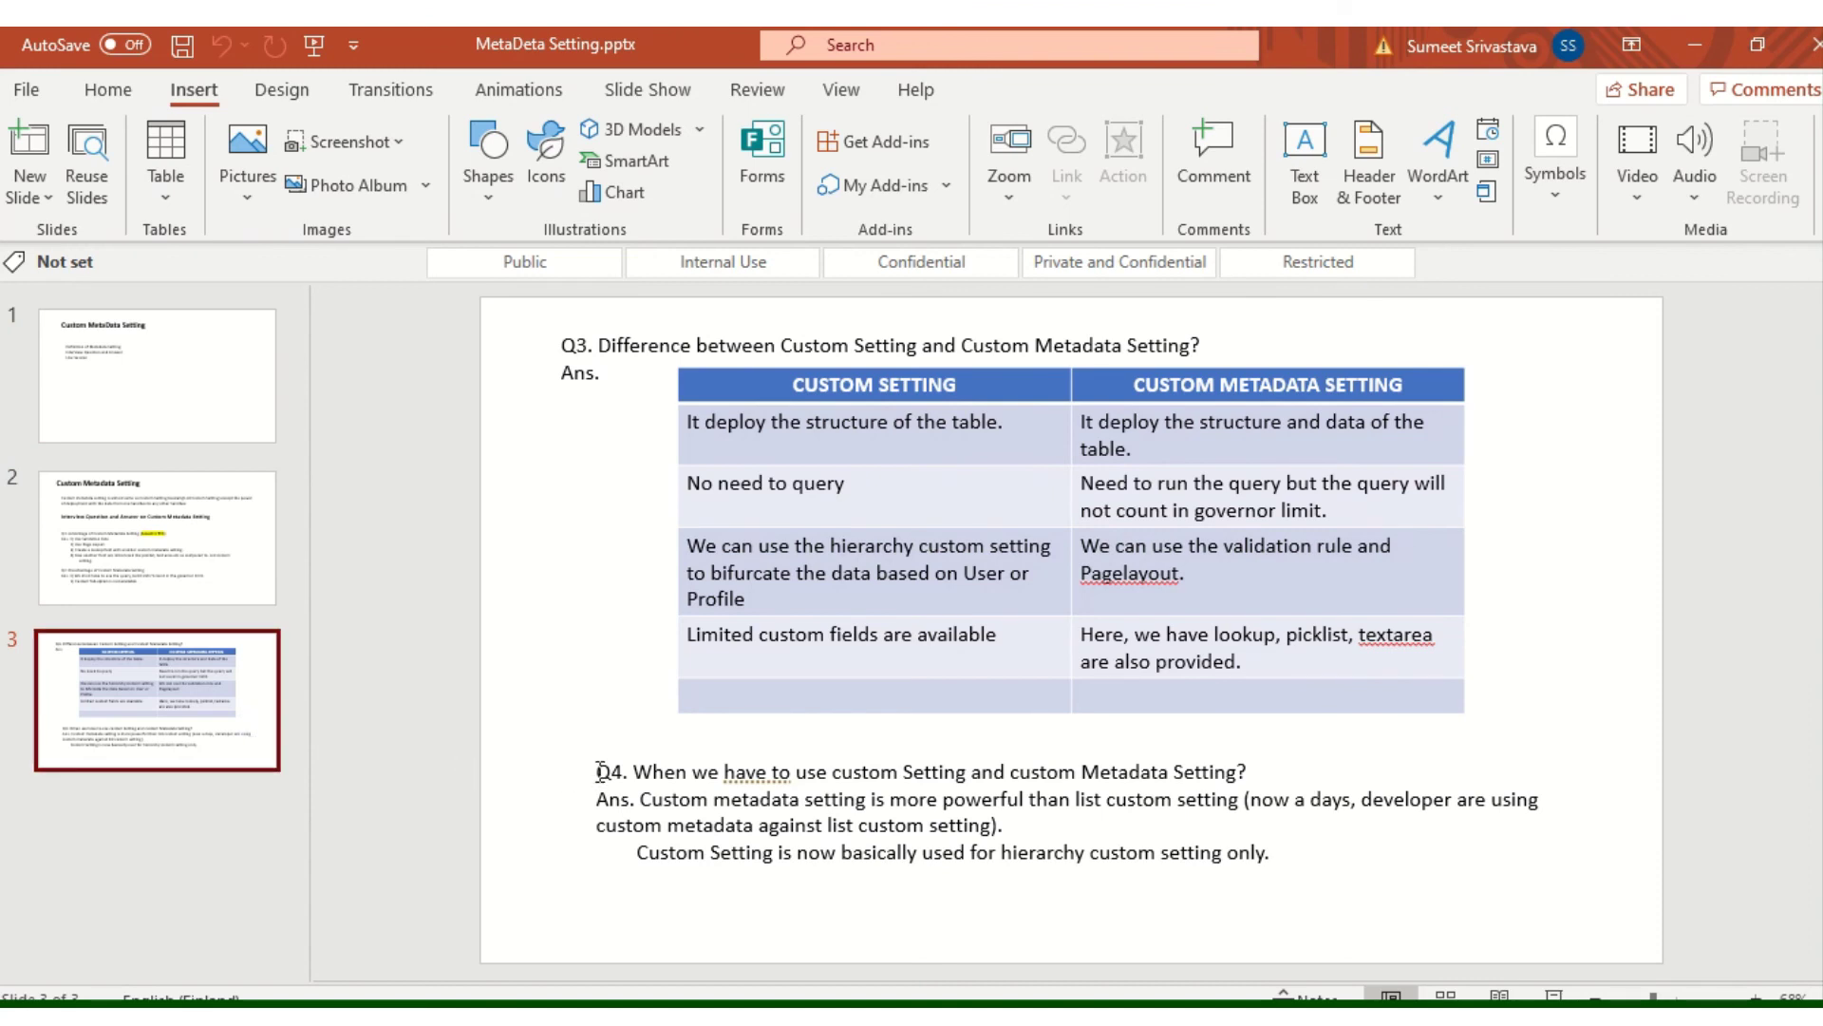
{"action": "mouse_move", "coordinate": [819, 32]}
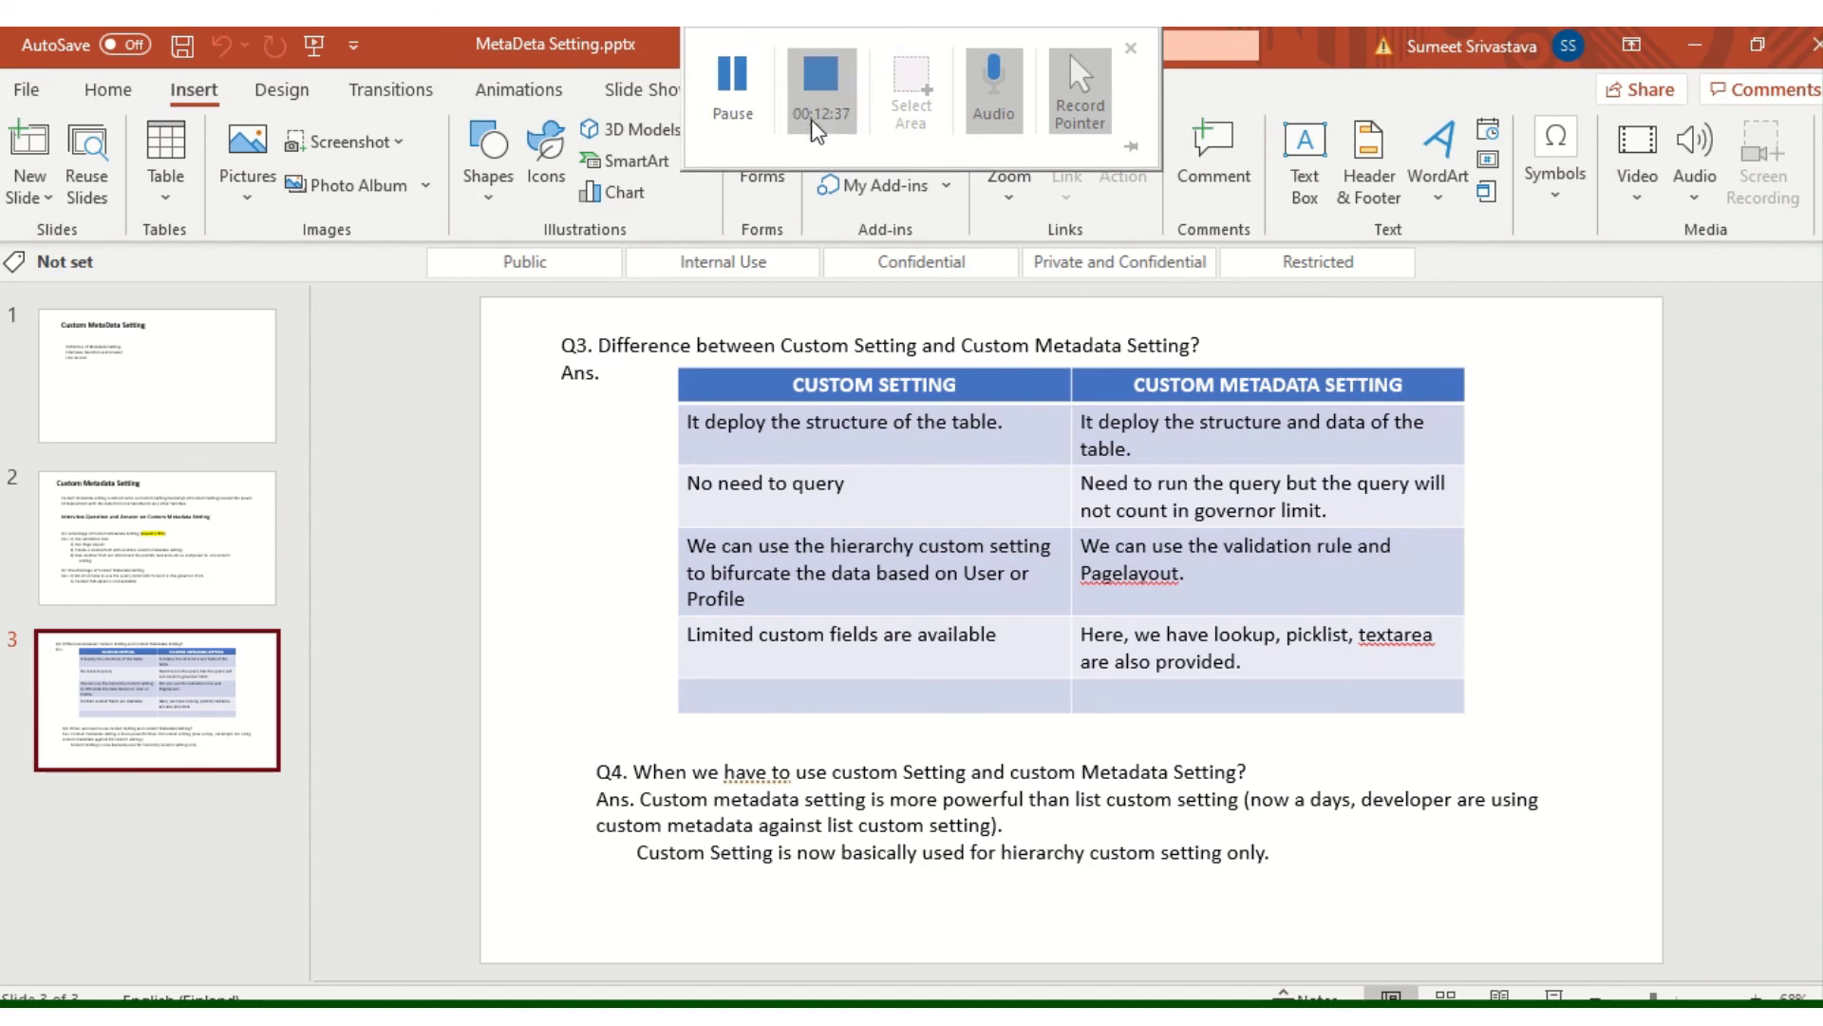